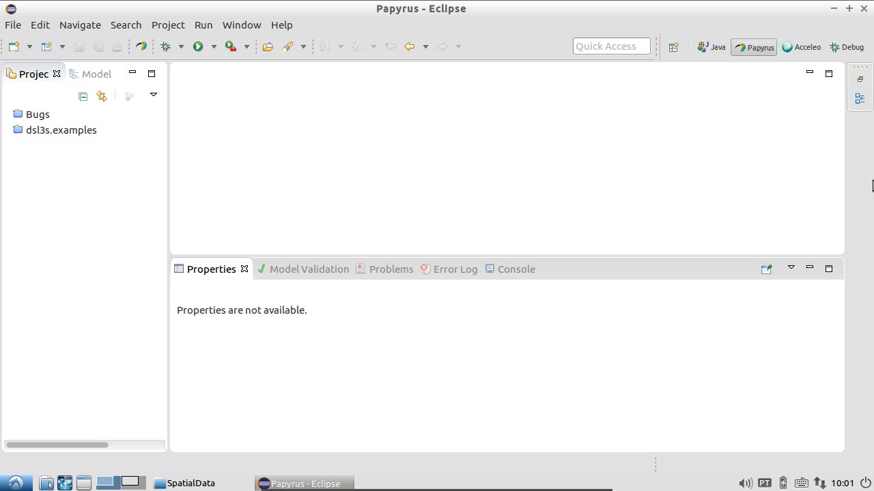
- Check the Eclipse version information and close it again
{"action": "left_click", "coordinate": [284, 26]}
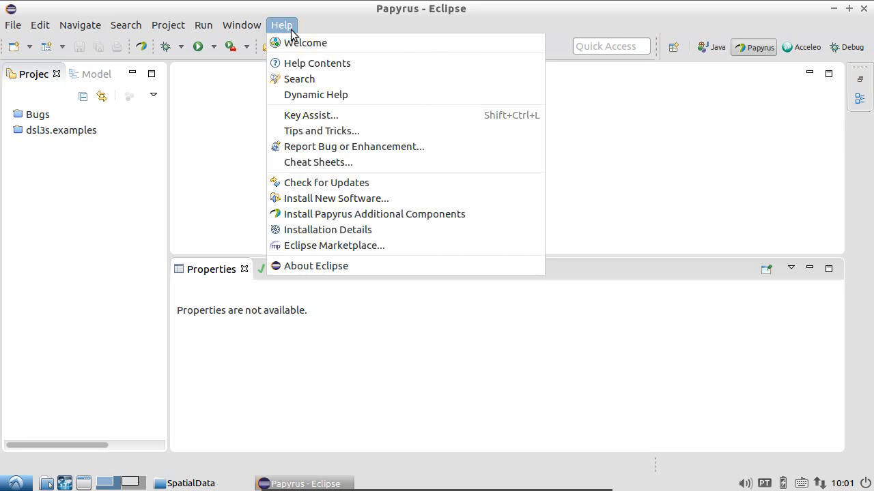
{"action": "left_click", "coordinate": [367, 266]}
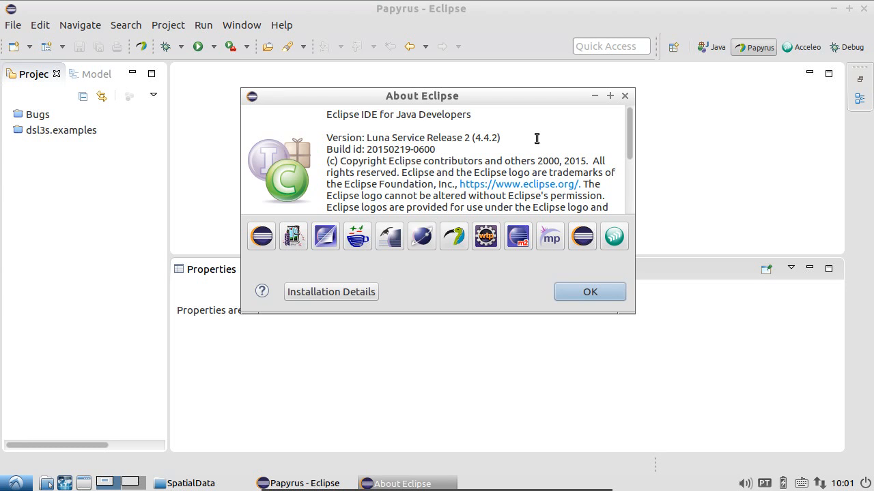
{"action": "left_click", "coordinate": [589, 299]}
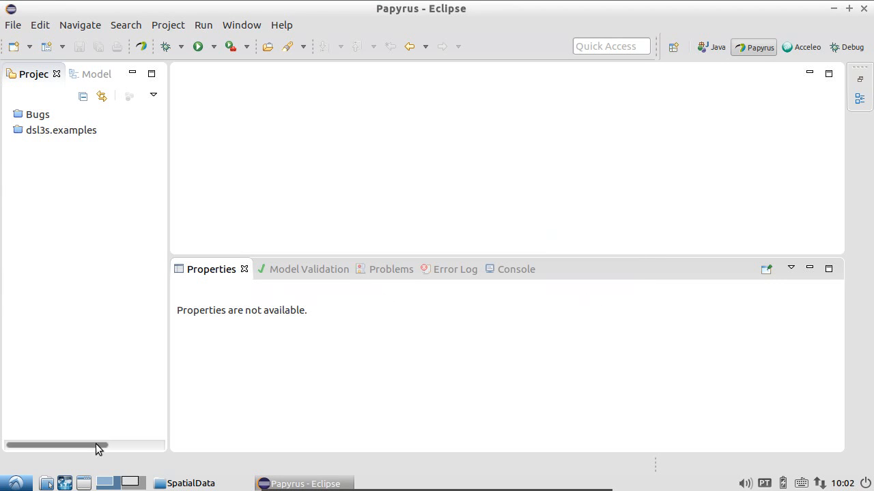
- Switch to QGIS and examine the alt100_fill layer's metadata, including its driver, dimensions, origin and pixel size
{"action": "left_click", "coordinate": [129, 484]}
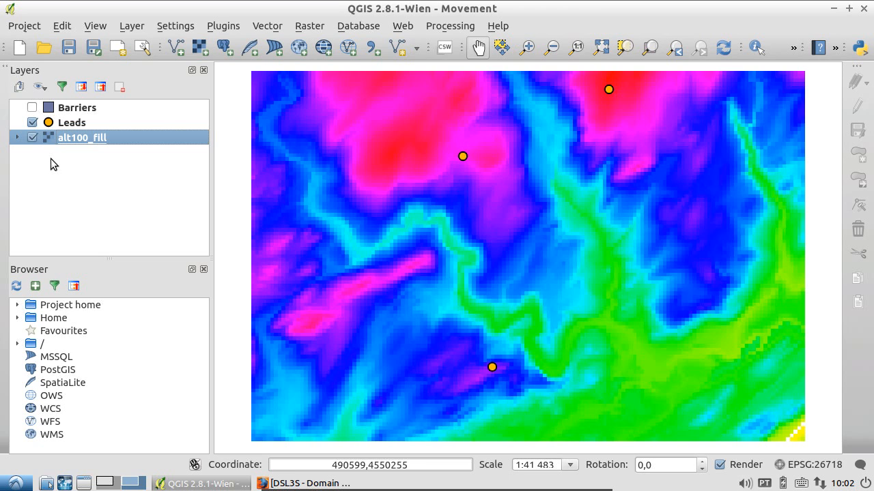
{"action": "right_click", "coordinate": [67, 137]}
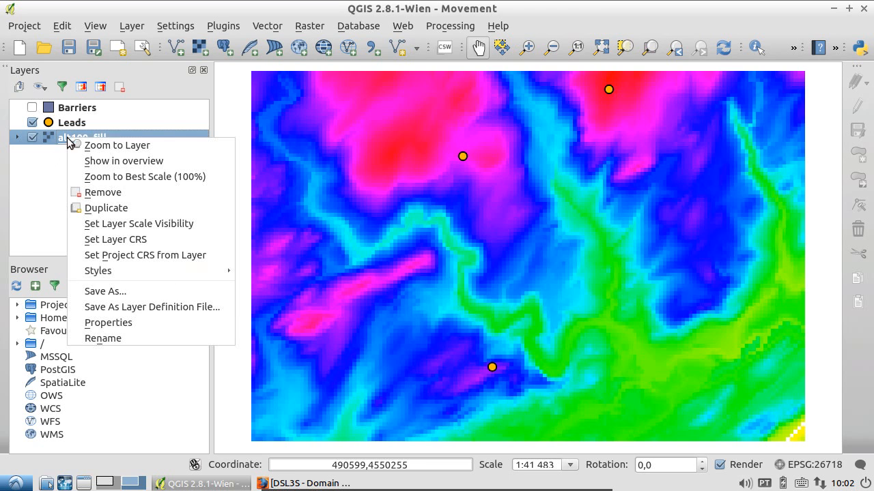
{"action": "left_click", "coordinate": [128, 317]}
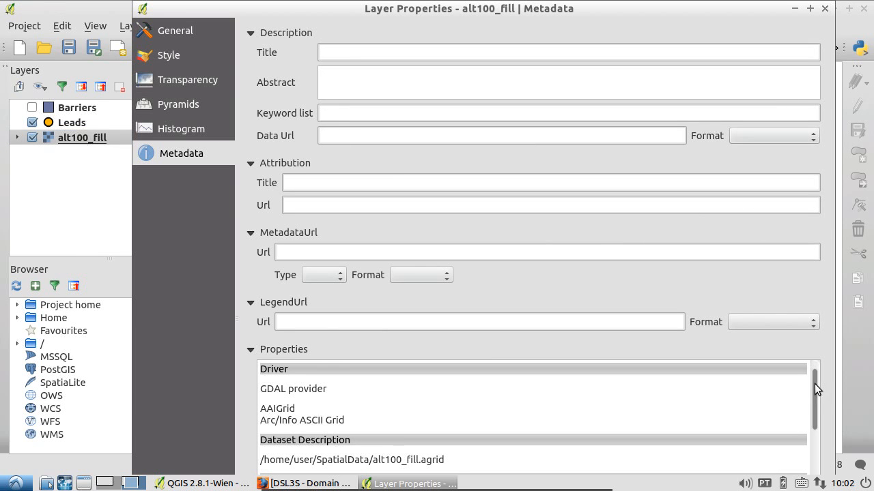
{"action": "left_click_drag", "start_coordinate": [814, 385], "coordinate": [814, 475]}
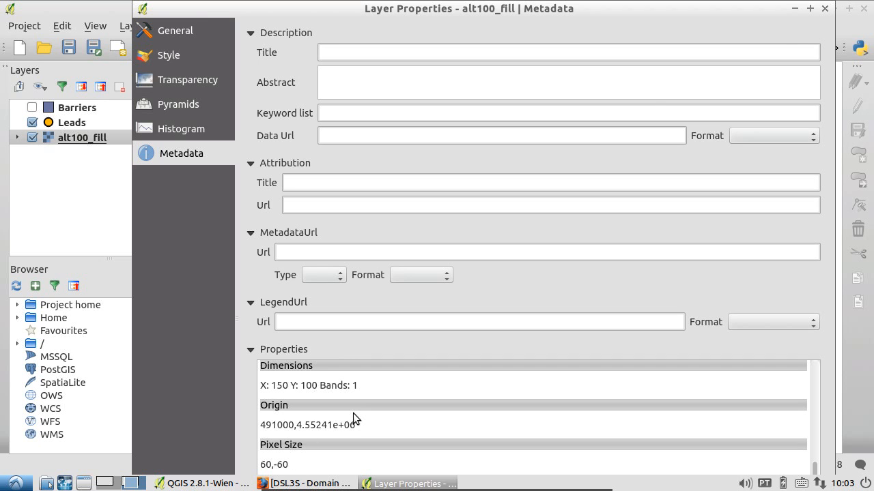
{"action": "left_click", "coordinate": [826, 9]}
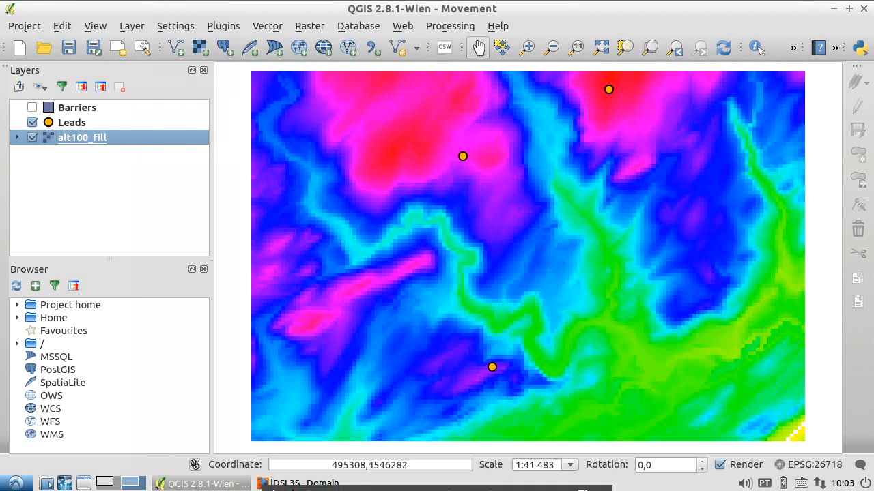
- Switch back to Eclipse and set up a new Java project named Movement, continuing to its Java build settings
{"action": "left_click", "coordinate": [115, 483]}
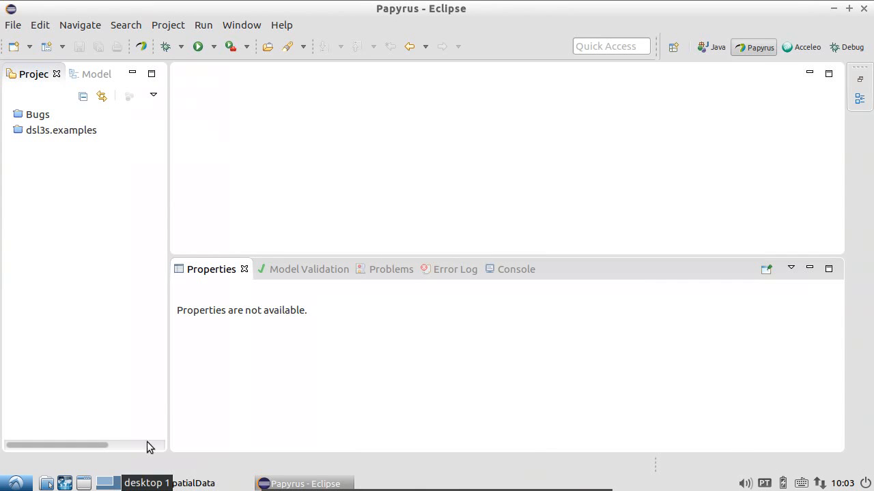
{"action": "left_click", "coordinate": [19, 25]}
{"action": "mouse_move", "coordinate": [271, 43]}
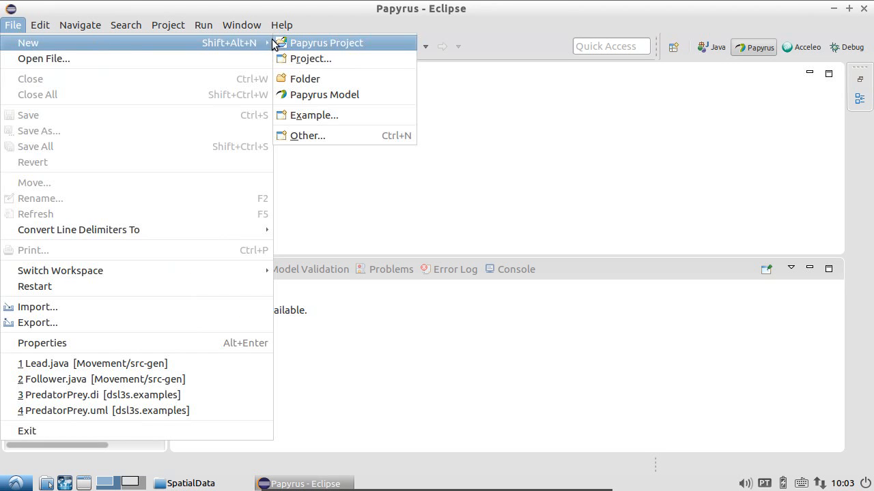
{"action": "left_click", "coordinate": [333, 59]}
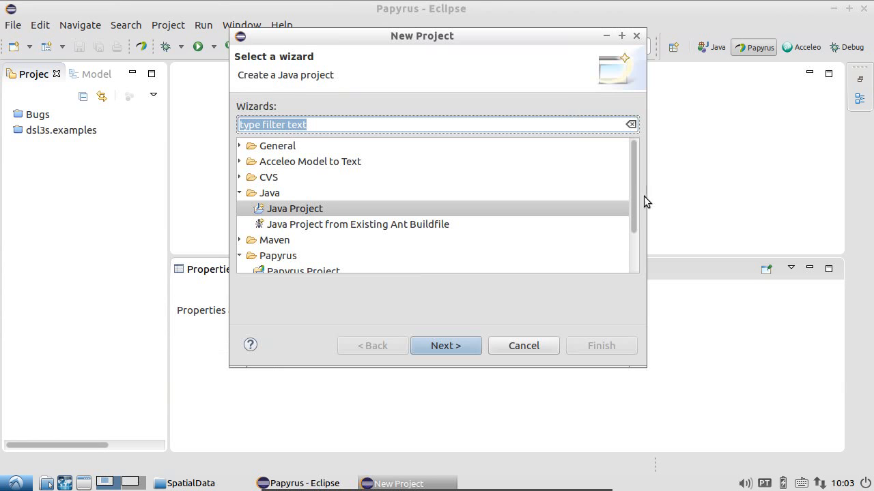
{"action": "left_click", "coordinate": [461, 344]}
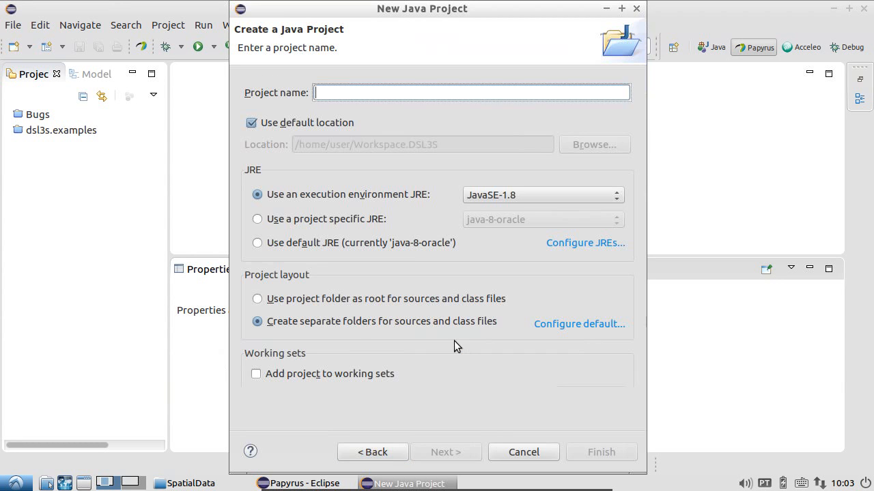
{"action": "type", "text": "Movement"}
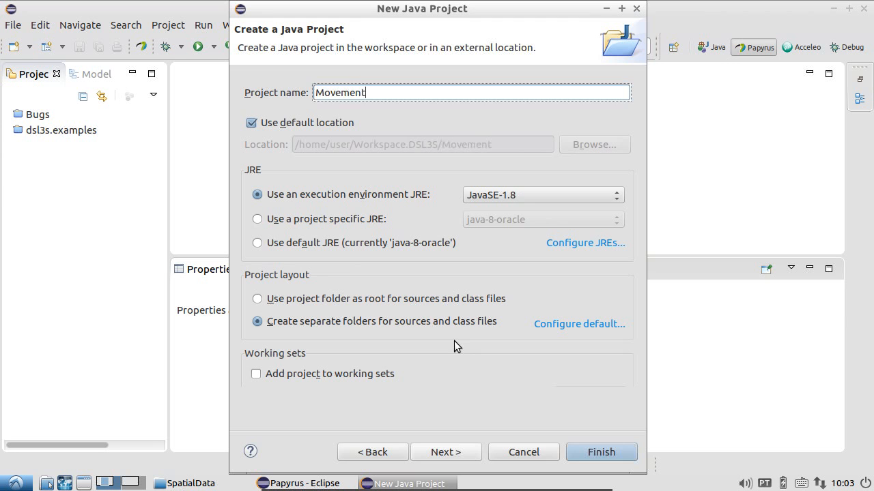
{"action": "left_click", "coordinate": [448, 453]}
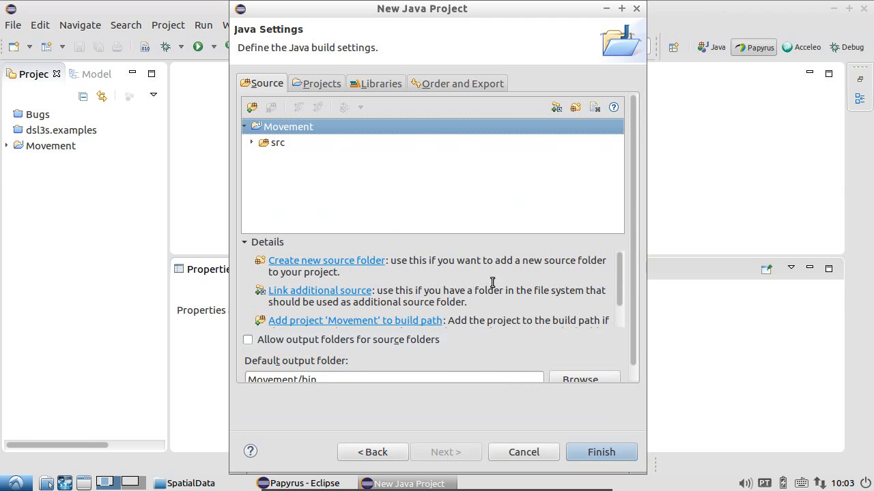
- Add a new source folder named src-gen to the Movement project
{"action": "left_click", "coordinate": [575, 109]}
{"action": "type", "text": "s"}
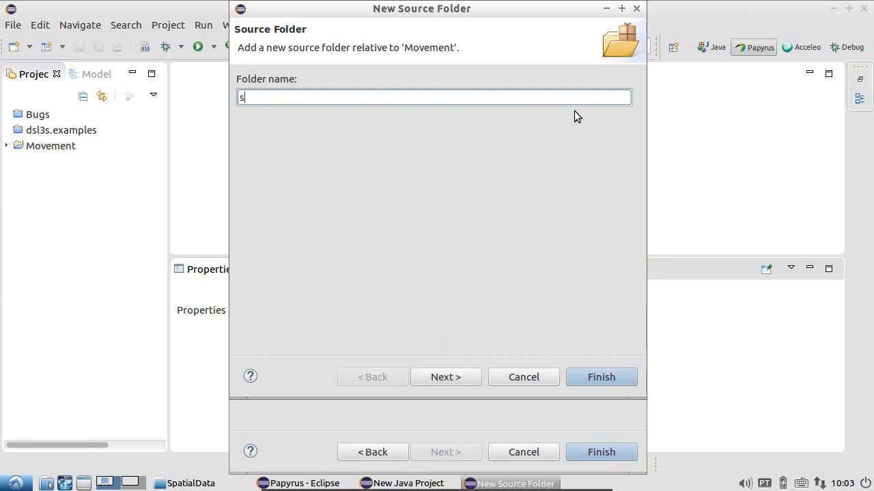
{"action": "type", "text": "rc-gen"}
{"action": "left_click", "coordinate": [595, 375]}
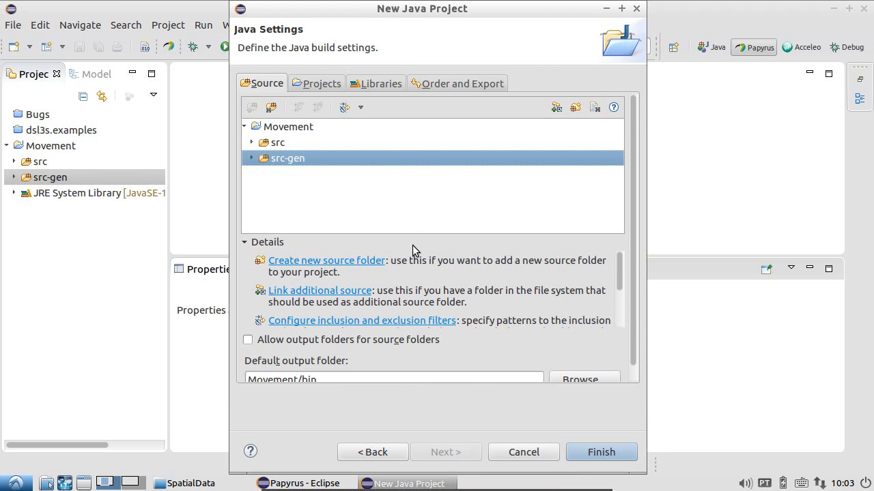
- Add external JARs geomason-r913p.jar, jts-1.13.jar, mason.18.jar and opencsv-2.3.jar to the build path, and finish the project without opening the Java perspective
{"action": "left_click", "coordinate": [380, 88]}
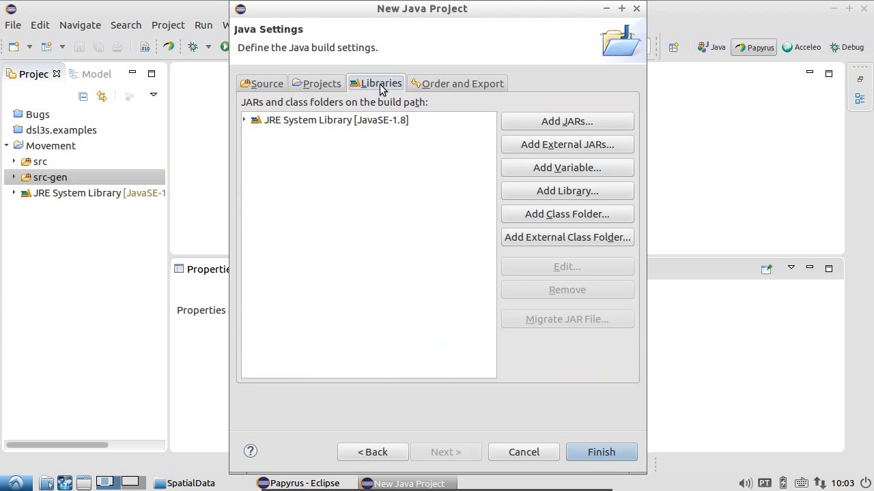
{"action": "left_click", "coordinate": [563, 144]}
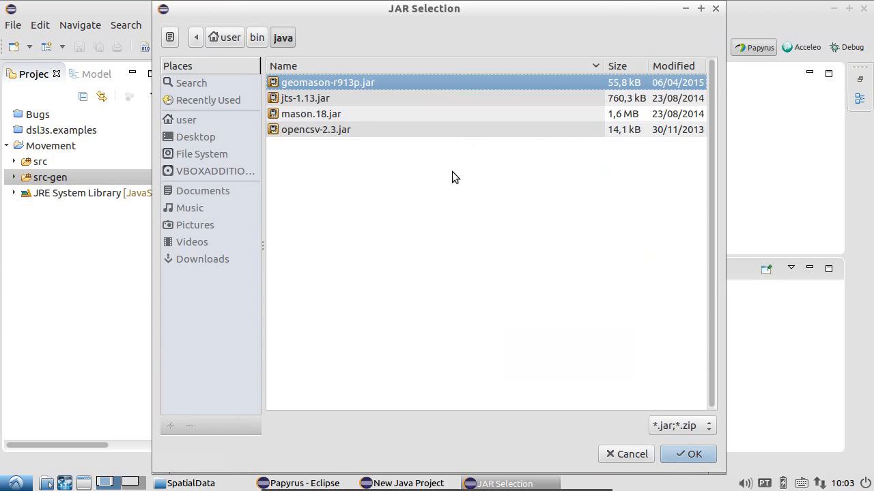
{"action": "left_click", "coordinate": [323, 129], "text": "shift"}
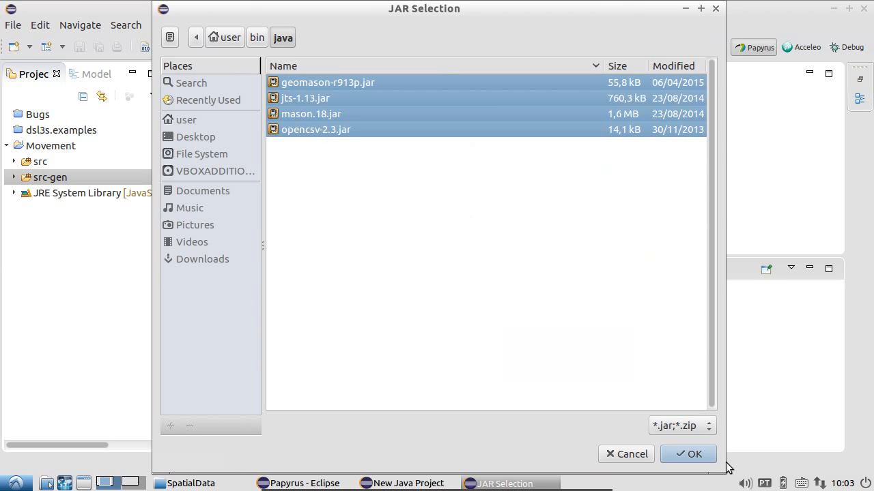
{"action": "left_click", "coordinate": [702, 452]}
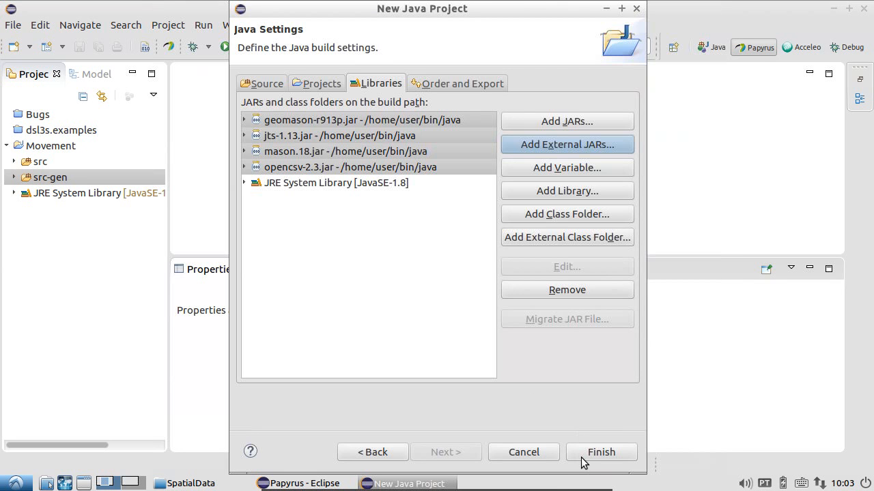
{"action": "left_click", "coordinate": [584, 455]}
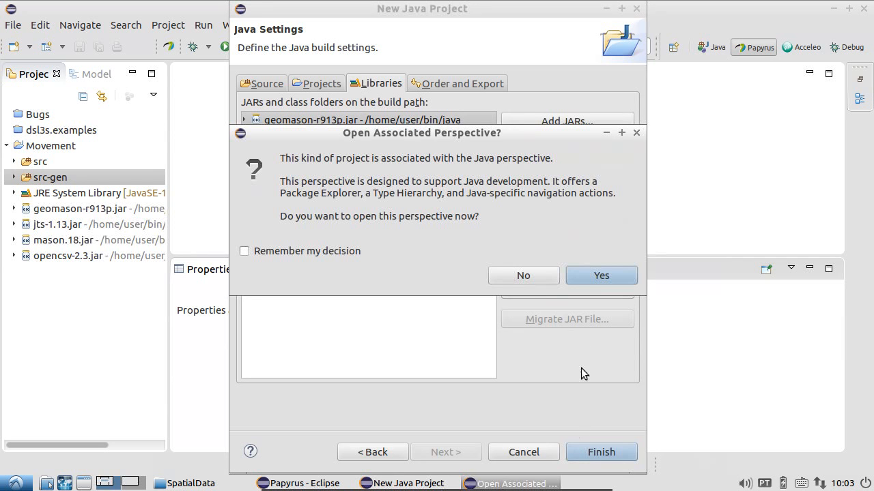
{"action": "left_click", "coordinate": [529, 276]}
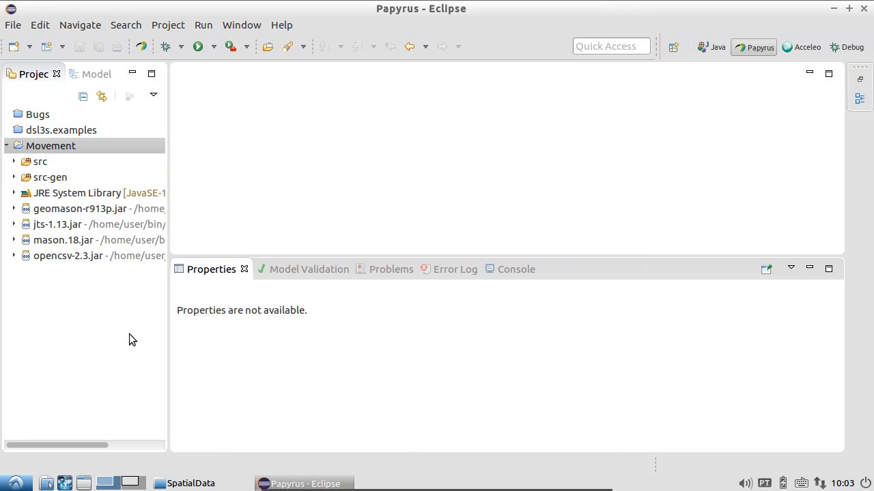
- Delete the src source folder from the Movement project
{"action": "right_click", "coordinate": [41, 162]}
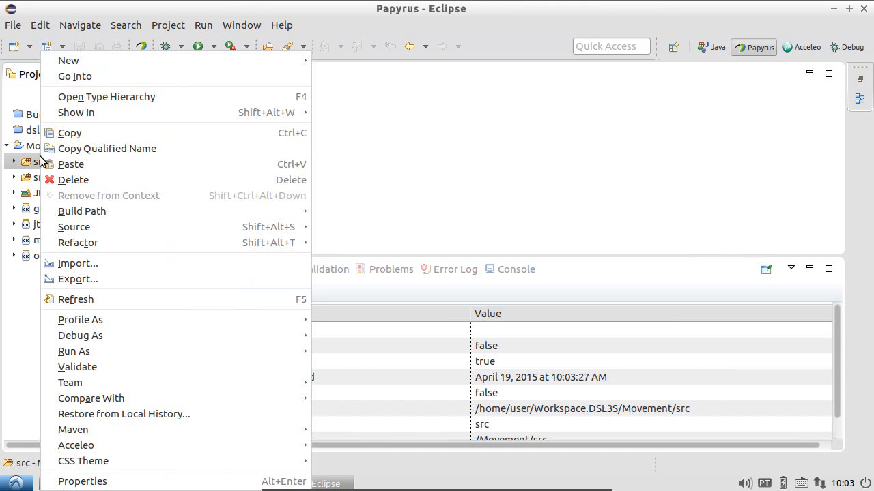
{"action": "left_click", "coordinate": [82, 180]}
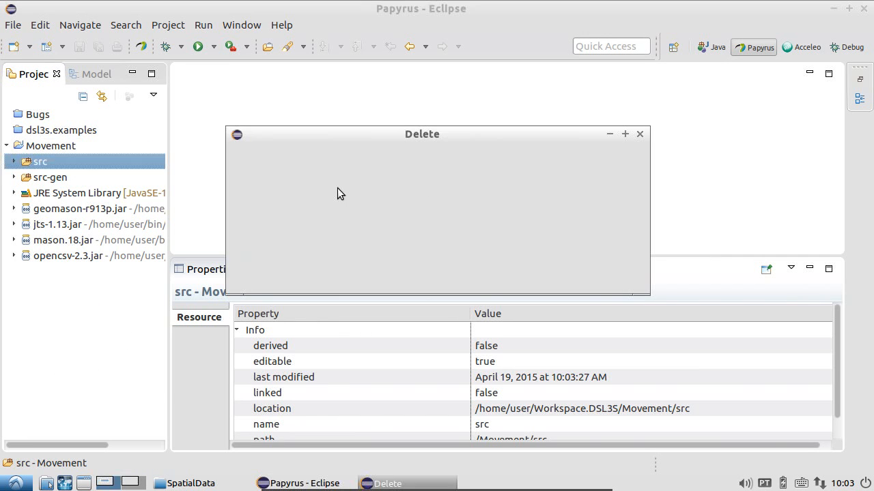
{"action": "left_click", "coordinate": [610, 275]}
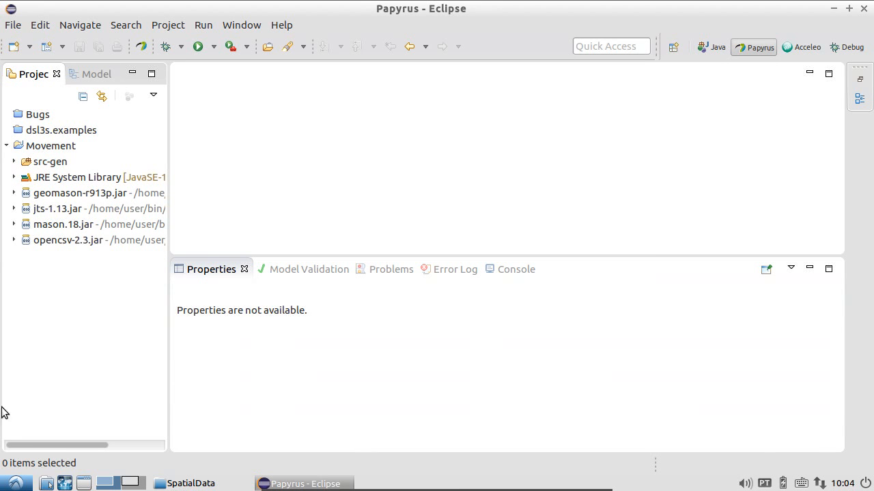
- Create a folder named data directly inside the Movement project
{"action": "left_click", "coordinate": [47, 148]}
{"action": "right_click", "coordinate": [47, 152]}
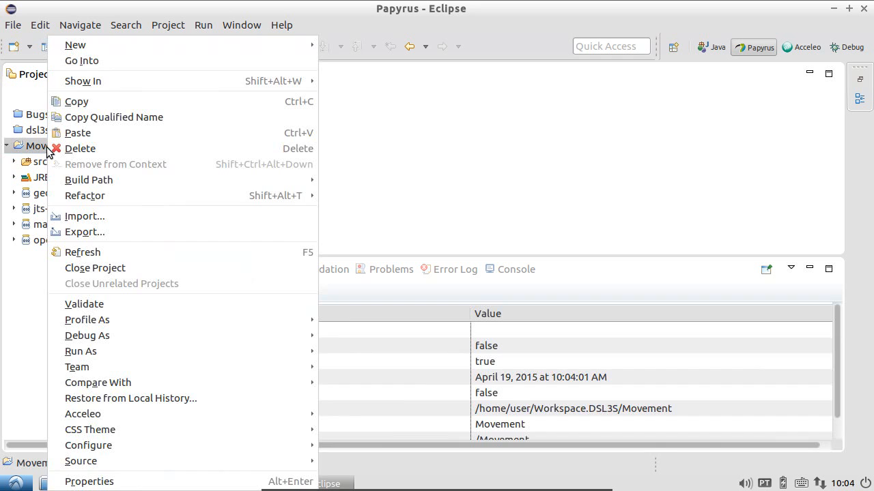
{"action": "mouse_move", "coordinate": [138, 44]}
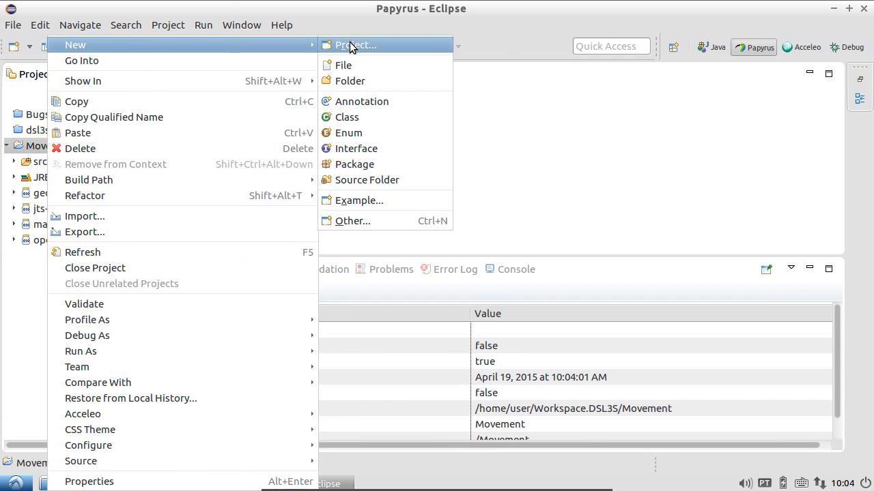
{"action": "left_click", "coordinate": [364, 81]}
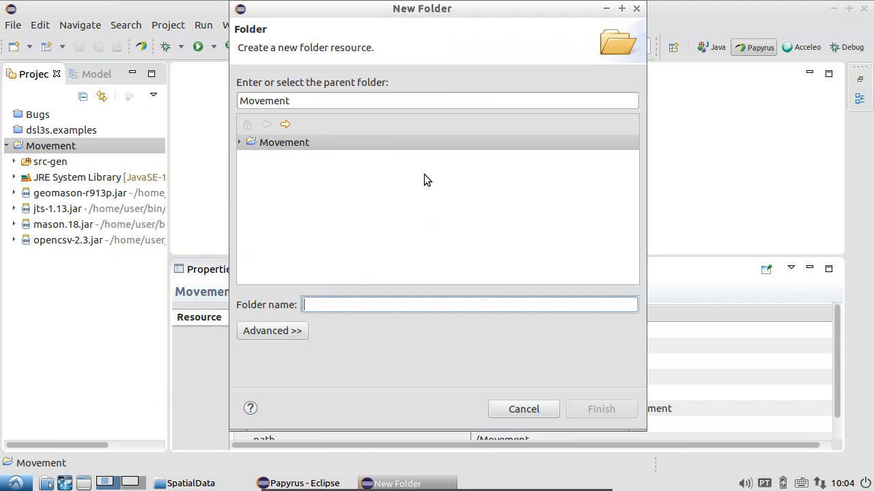
{"action": "type", "text": "data"}
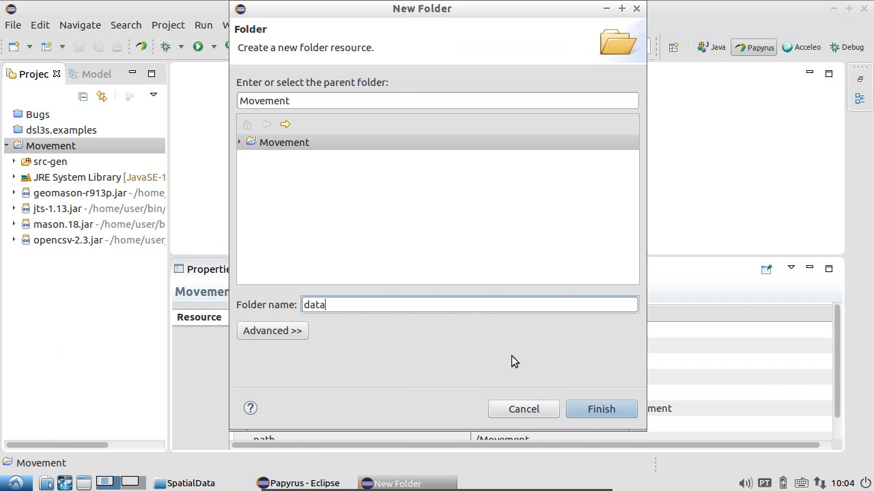
{"action": "left_click", "coordinate": [585, 409]}
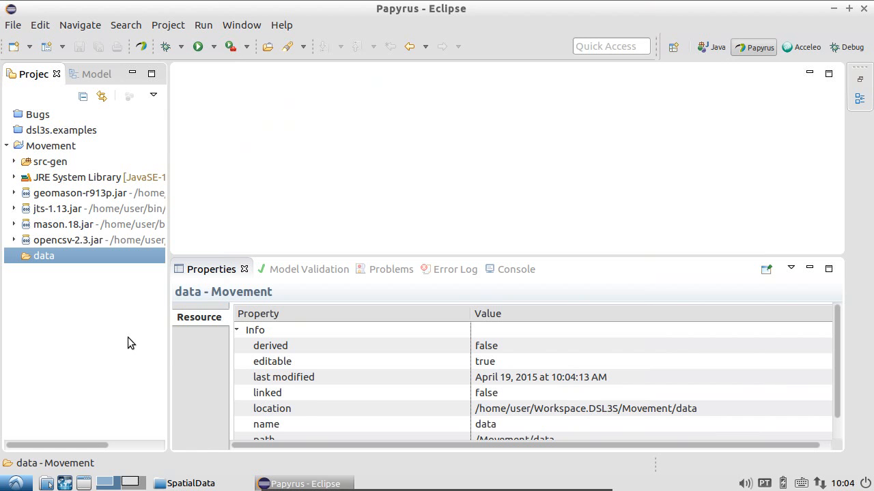
- Switch to the SpatialData file manager window and copy the three alt100_fill files and the five Leads files
{"action": "left_click", "coordinate": [188, 484]}
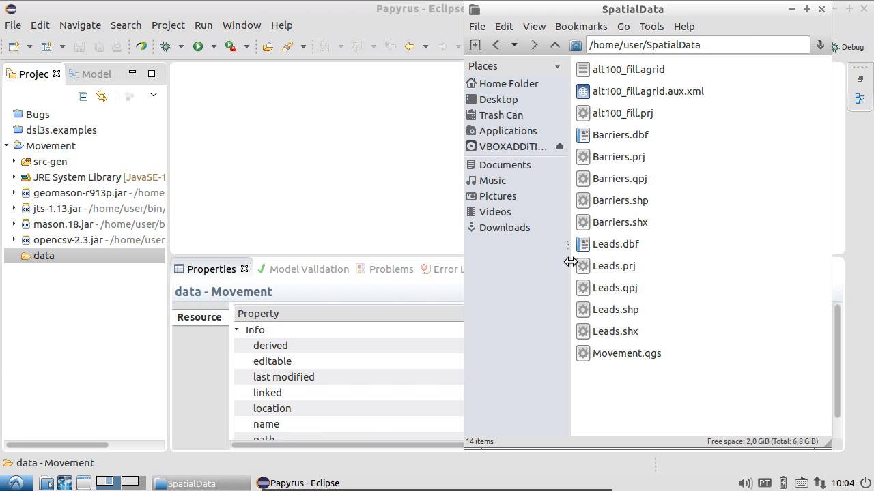
{"action": "left_click", "coordinate": [635, 117]}
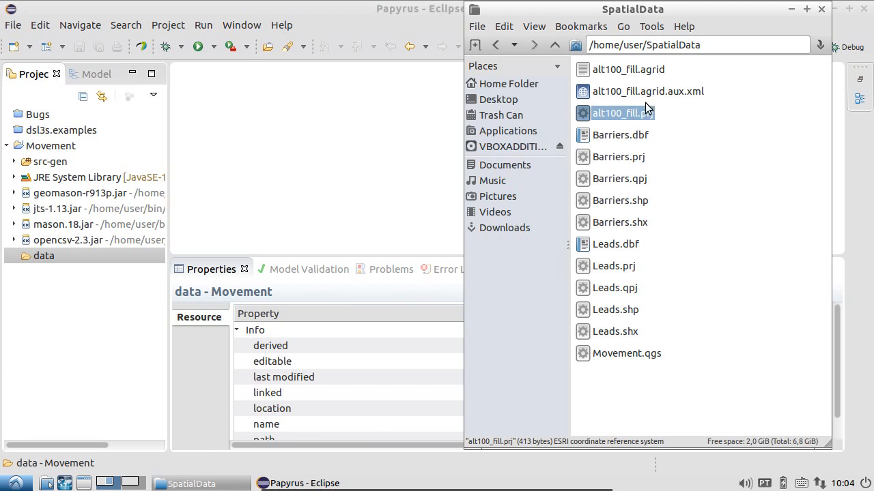
{"action": "left_click", "coordinate": [647, 71], "text": "shift"}
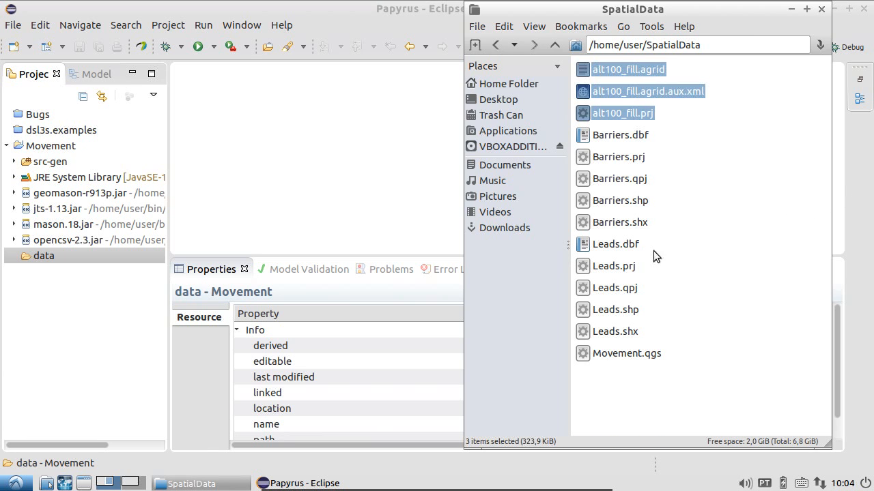
{"action": "left_click", "coordinate": [635, 245], "text": "ctrl"}
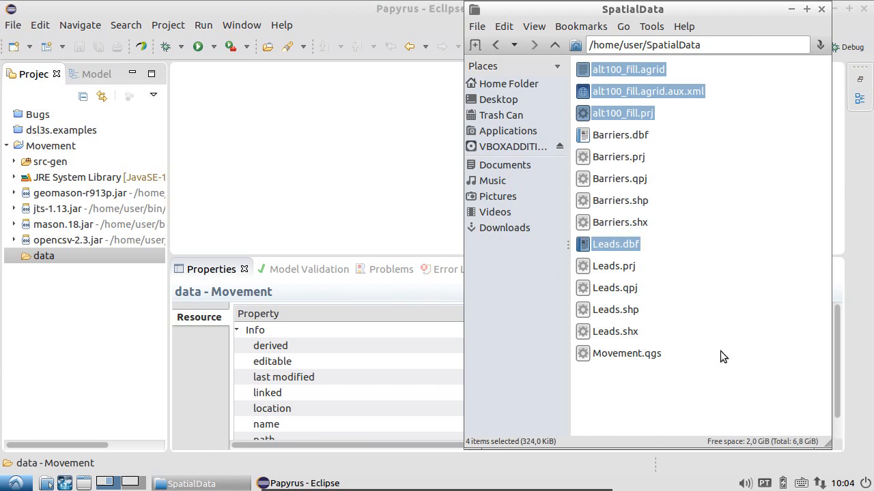
{"action": "left_click", "coordinate": [630, 333], "text": "ctrl+shift"}
{"action": "right_click", "coordinate": [631, 333]}
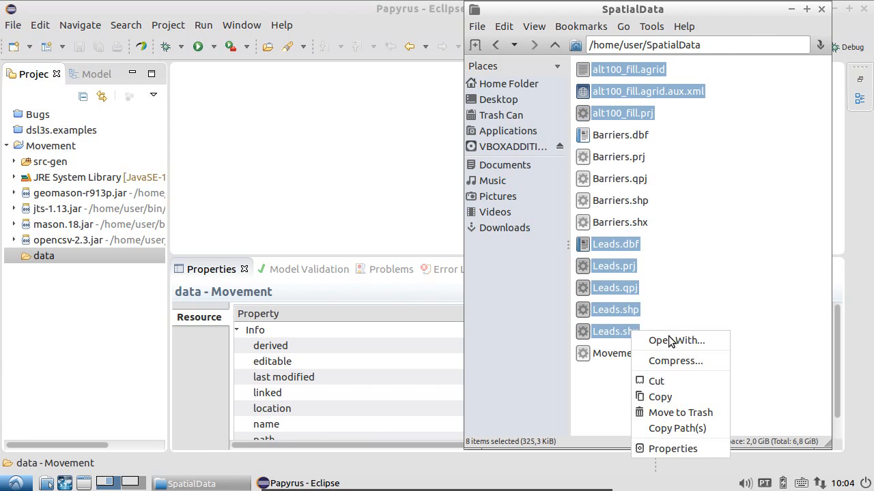
{"action": "left_click", "coordinate": [686, 399]}
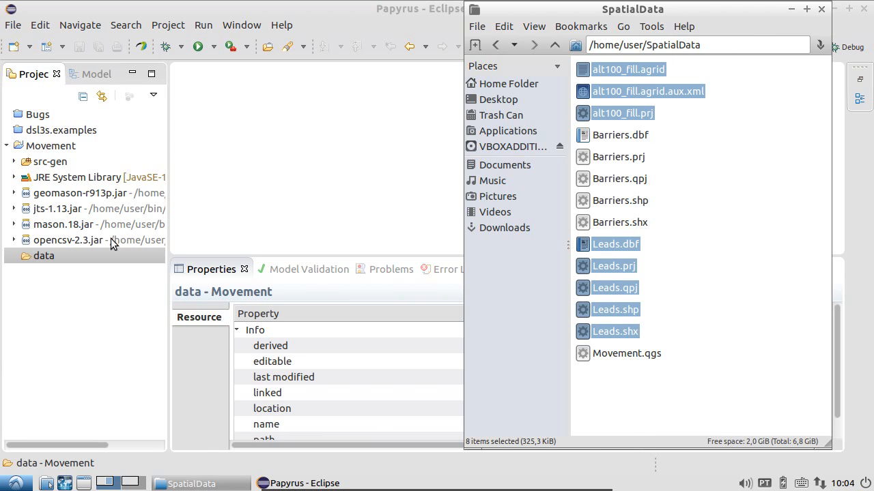
- Paste the copied spatial files into the Movement project's data folder in Eclipse and expand the folder
{"action": "left_click", "coordinate": [62, 256]}
{"action": "right_click", "coordinate": [61, 257]}
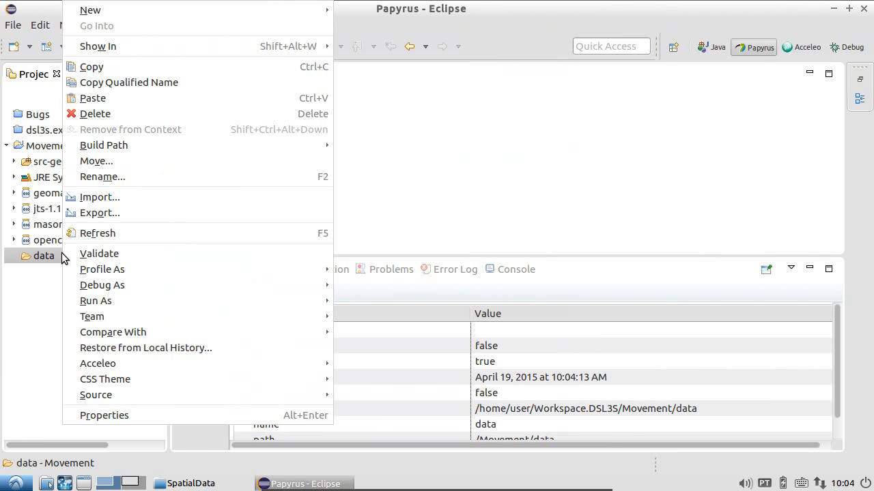
{"action": "left_click", "coordinate": [118, 100]}
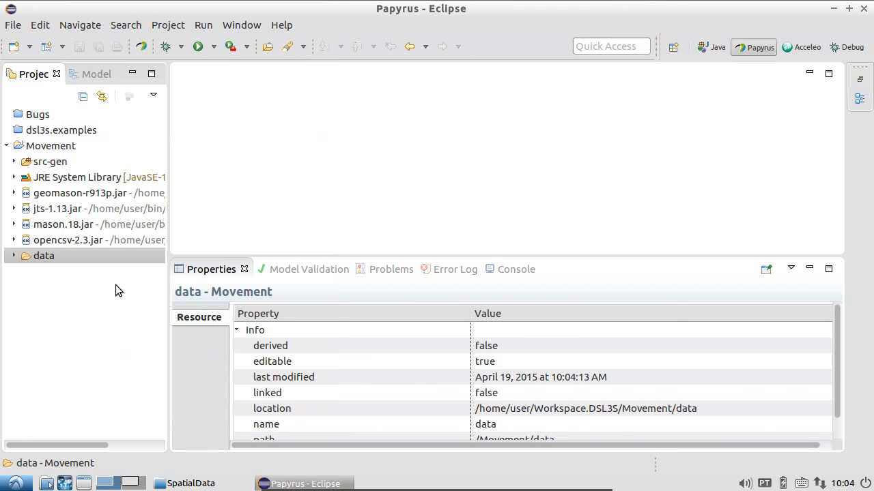
{"action": "left_click", "coordinate": [10, 257]}
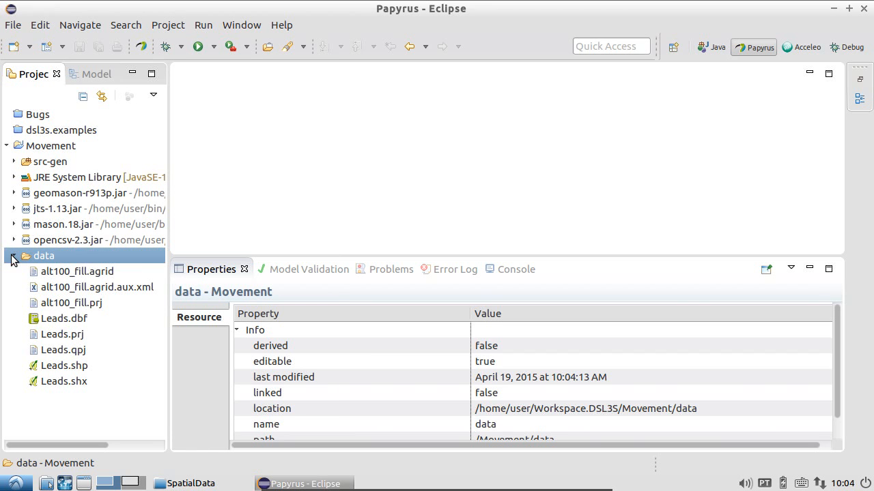
- Start a new Papyrus model in the Movement project with the file name movement.di and proceed to its diagram settings
{"action": "right_click", "coordinate": [63, 151]}
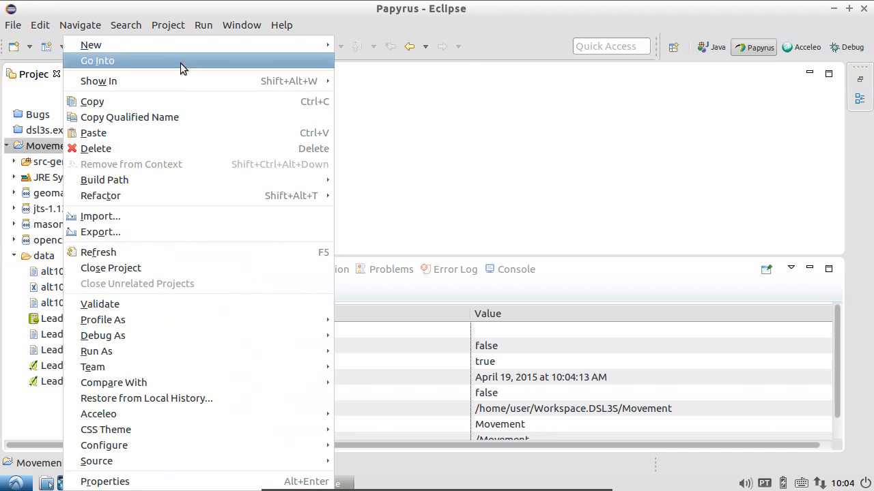
{"action": "mouse_move", "coordinate": [168, 43]}
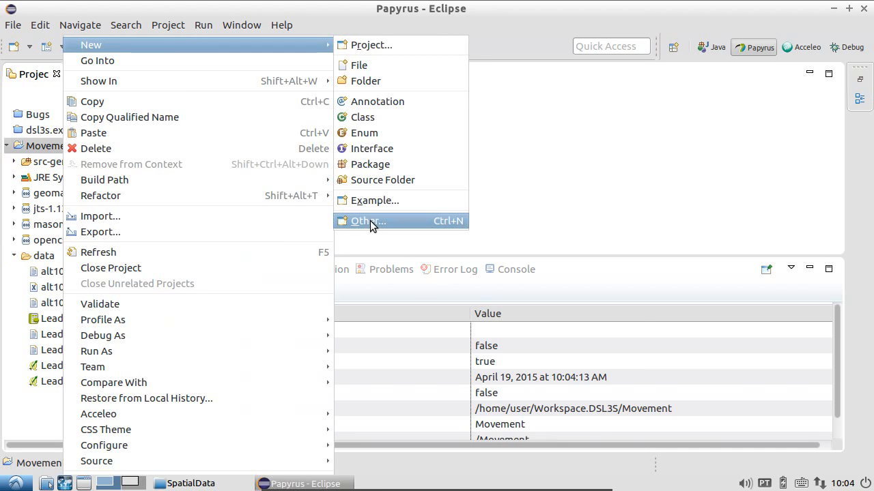
{"action": "left_click", "coordinate": [370, 223]}
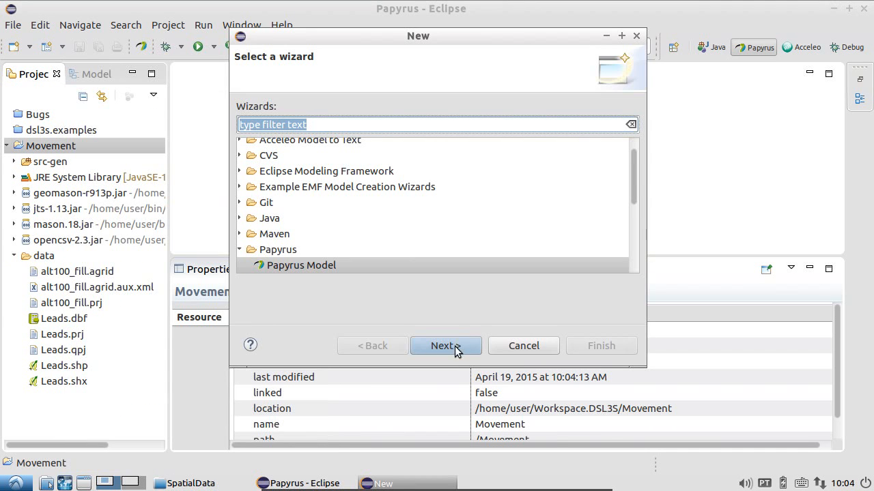
{"action": "left_click", "coordinate": [453, 348]}
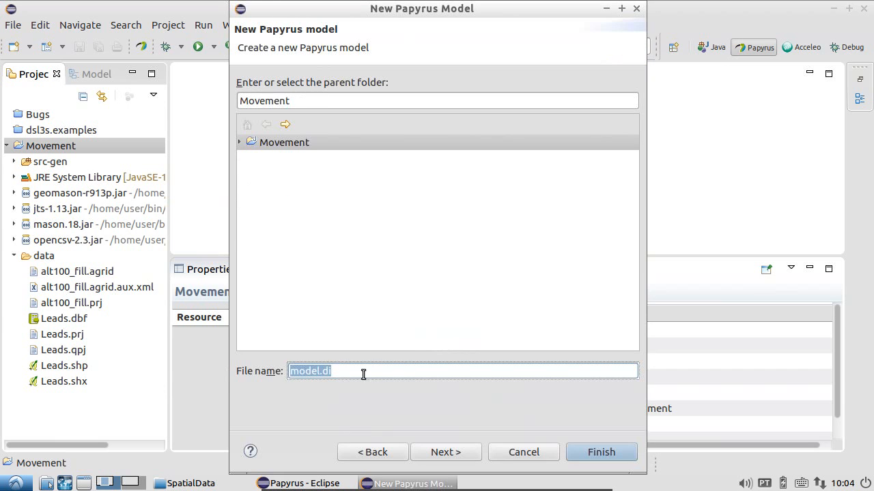
{"action": "left_click", "coordinate": [322, 370]}
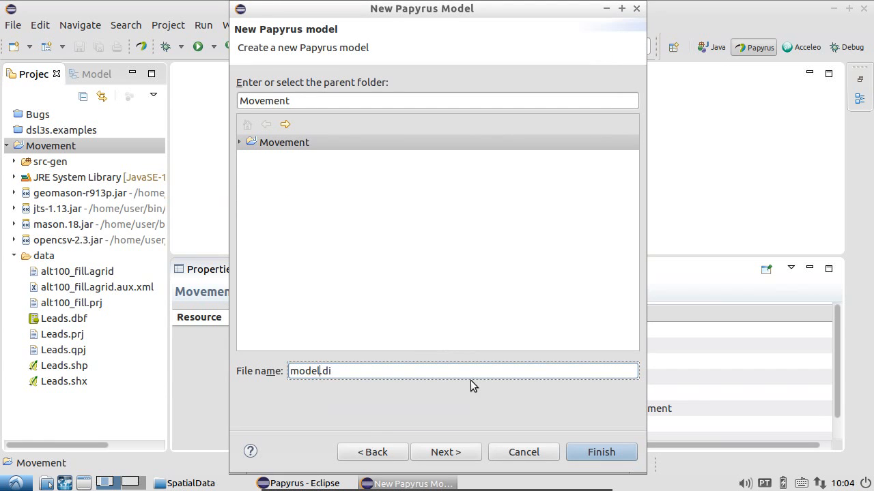
{"action": "key", "text": "BackSpace"}
{"action": "key", "text": "BackSpace"}
{"action": "key", "text": "BackSpace"}
{"action": "type", "text": "vement"}
{"action": "left_click", "coordinate": [458, 453]}
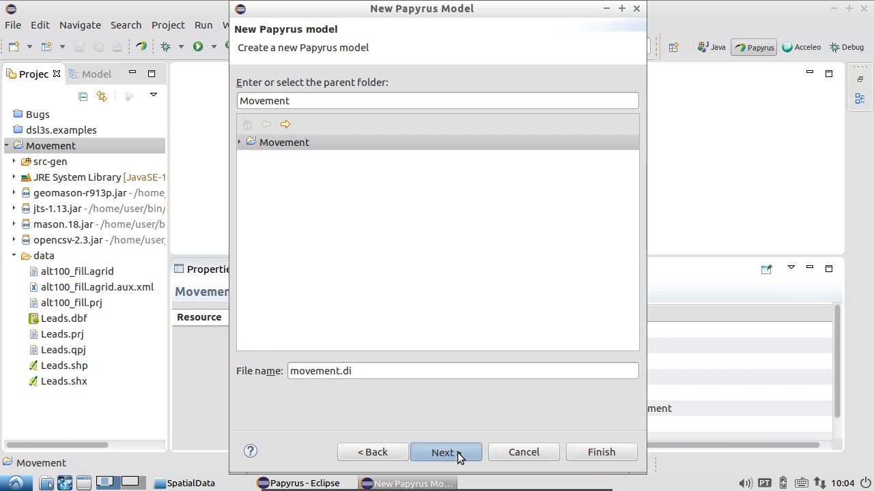
{"action": "left_click", "coordinate": [457, 453]}
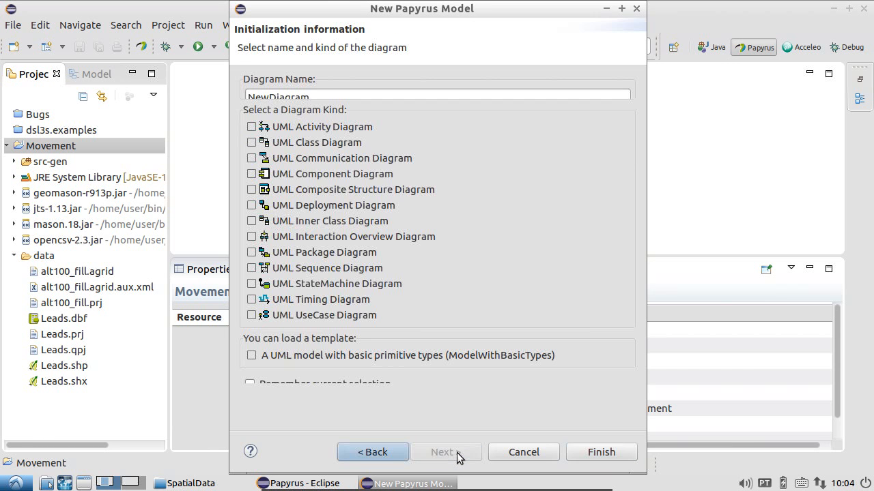
- Name the diagram Movement, choose UML Class Diagram as its kind, and finish creating the model
{"action": "left_click_drag", "start_coordinate": [328, 96], "coordinate": [207, 92]}
{"action": "type", "text": "Movement"}
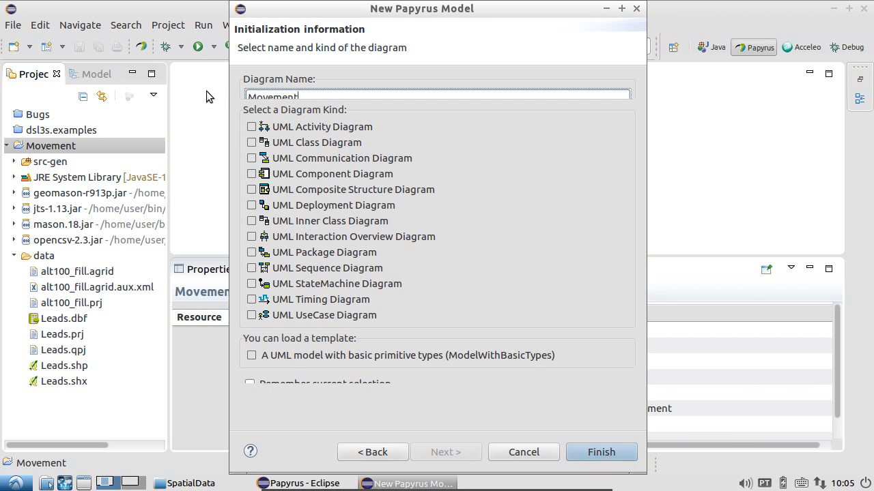
{"action": "left_click", "coordinate": [252, 142]}
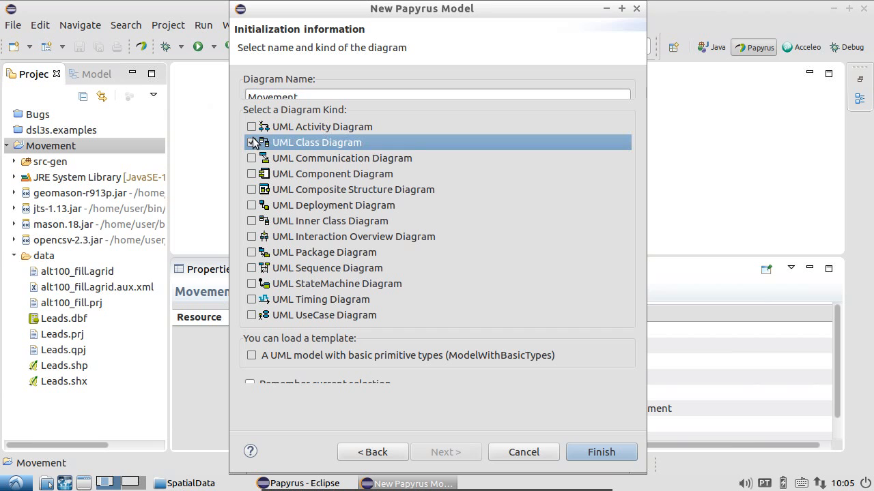
{"action": "left_click", "coordinate": [588, 454]}
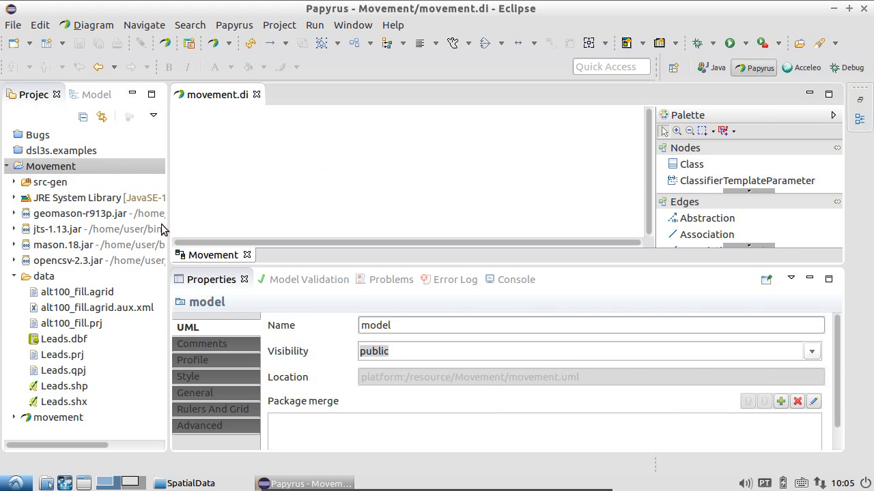
- Apply the DSL3S profile from the Papyrus repository to the model
{"action": "left_click", "coordinate": [200, 358]}
{"action": "left_click", "coordinate": [201, 359]}
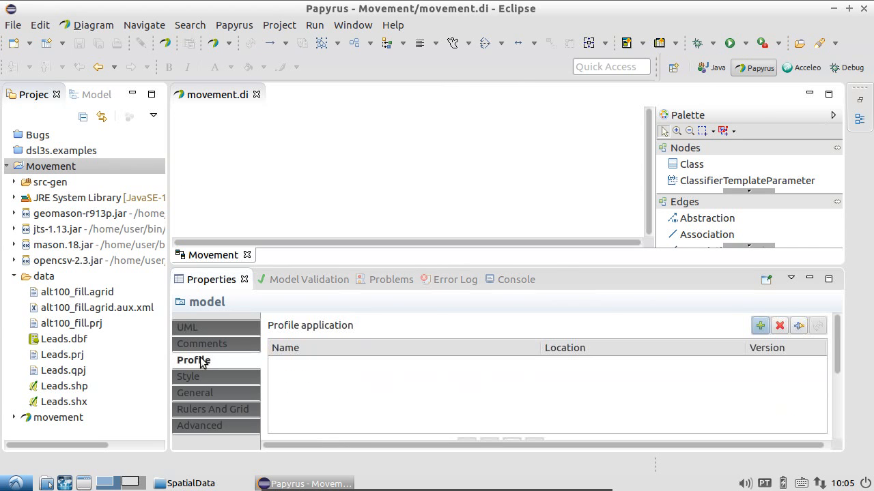
{"action": "left_click", "coordinate": [797, 325]}
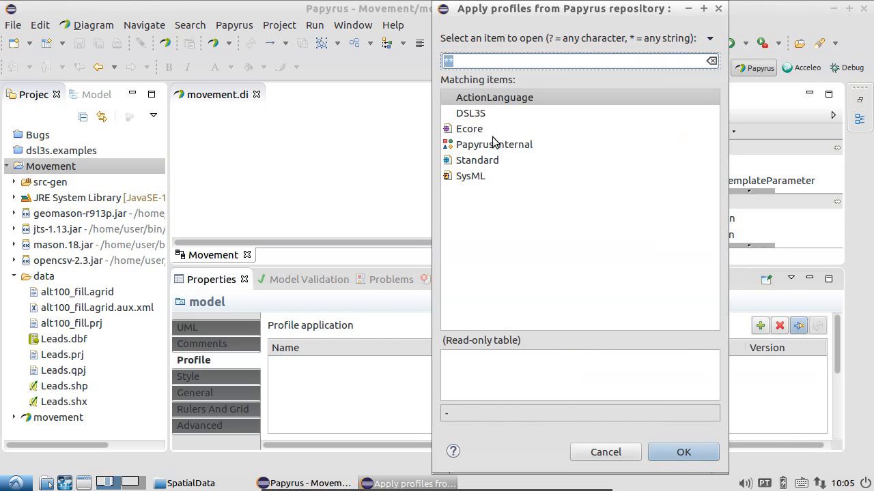
{"action": "left_click", "coordinate": [480, 115]}
{"action": "left_click", "coordinate": [680, 453]}
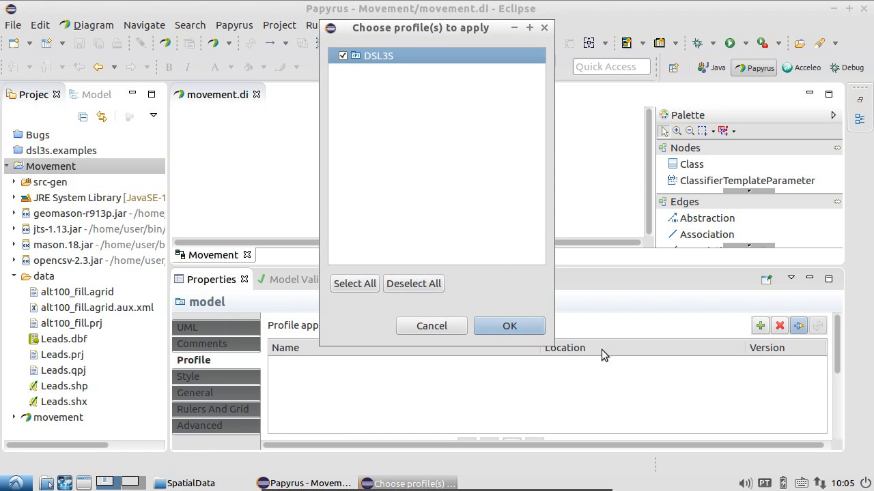
{"action": "left_click", "coordinate": [523, 327]}
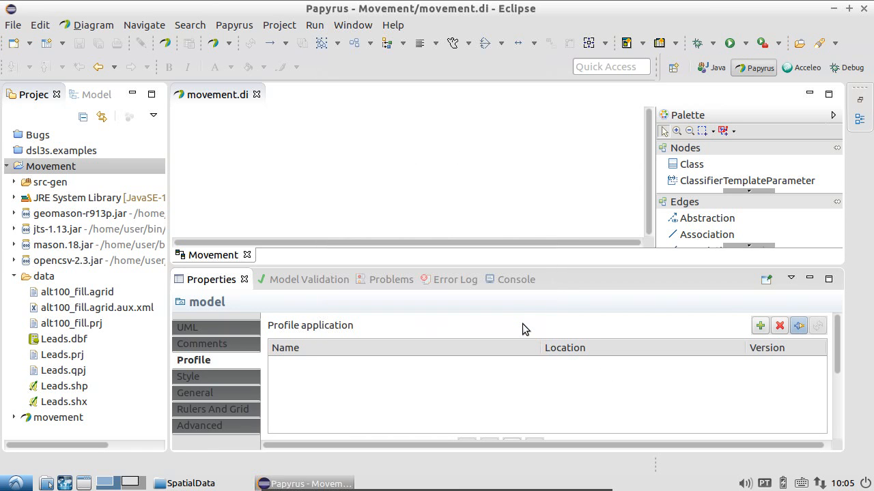
- Enlarge the diagram area and add a class named Movement in the diagram's upper-left corner
{"action": "left_click_drag", "start_coordinate": [516, 265], "coordinate": [517, 298]}
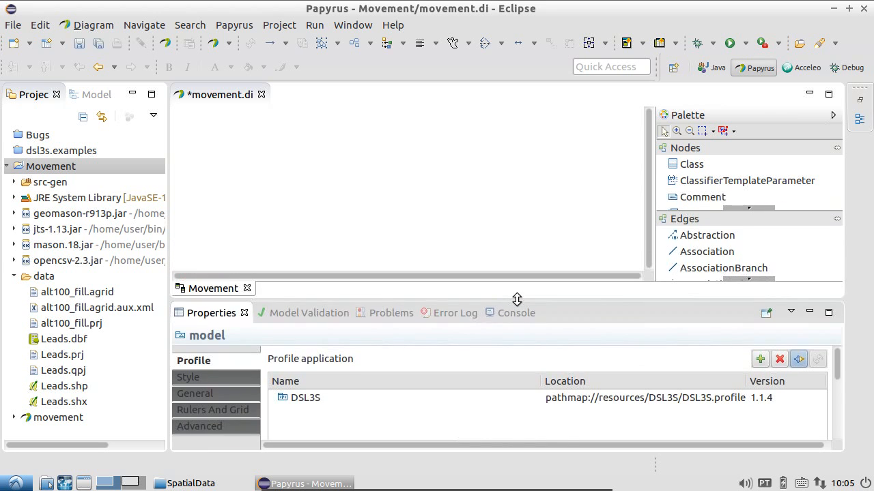
{"action": "left_click", "coordinate": [692, 164]}
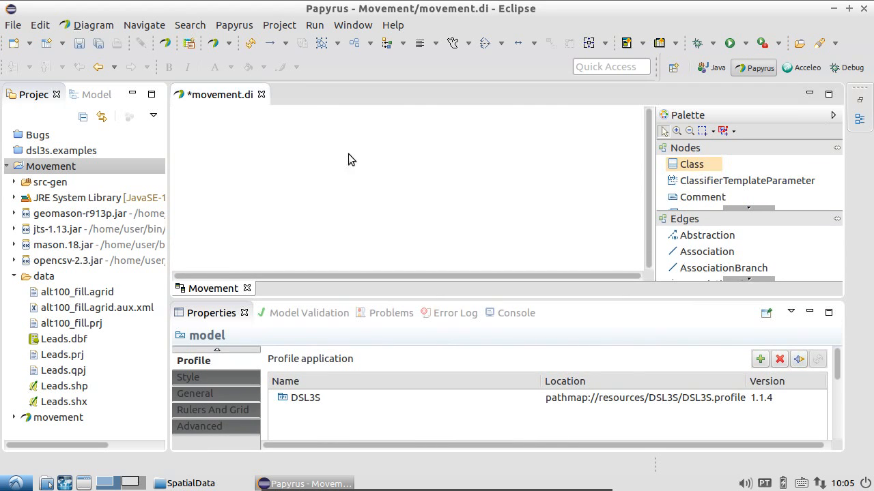
{"action": "left_click", "coordinate": [177, 111]}
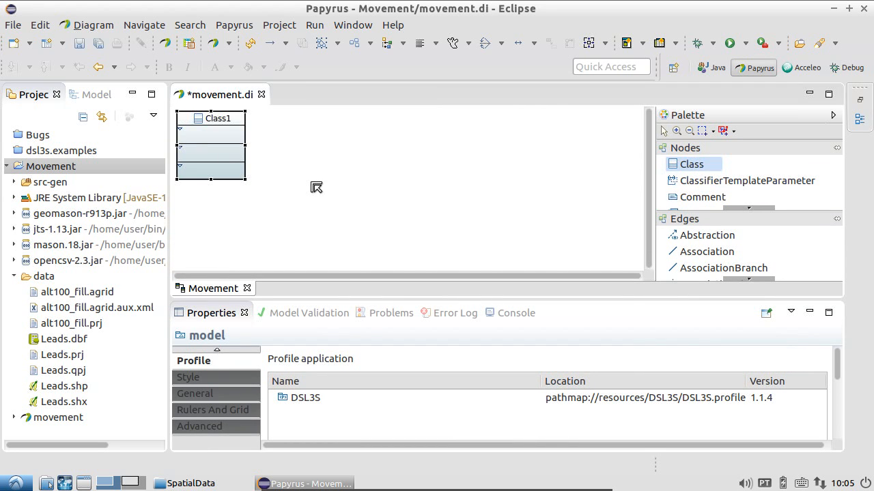
{"action": "type", "text": "Movement"}
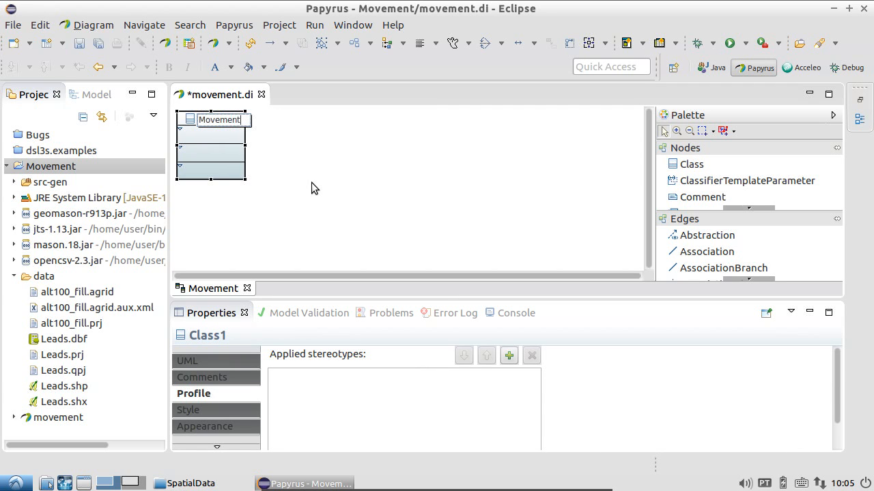
{"action": "key", "text": "Return"}
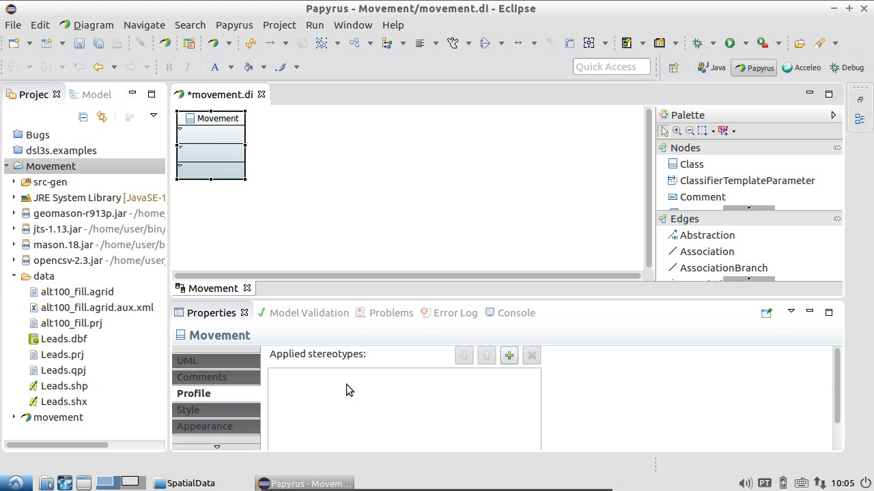
- Apply the DSL3S Simulation stereotype to the Movement class
{"action": "left_click", "coordinate": [509, 356]}
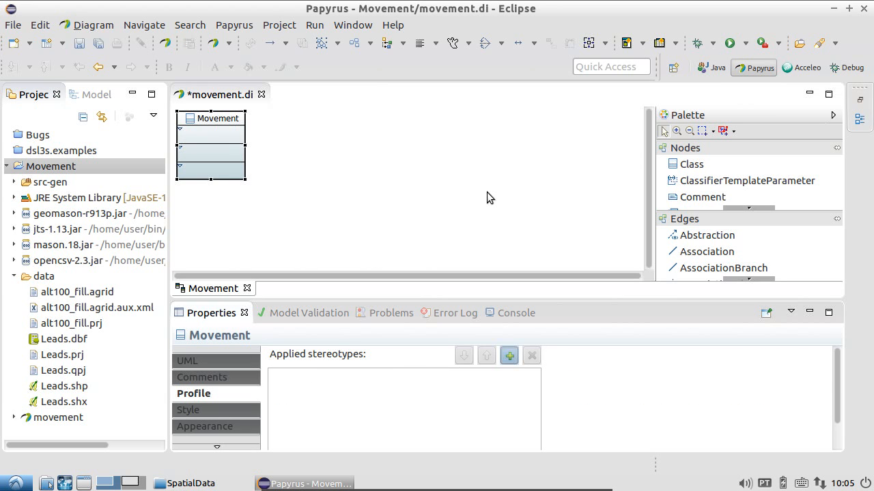
{"action": "scroll", "coordinate": [382, 198], "scroll_direction": "down", "scroll_amount": 2}
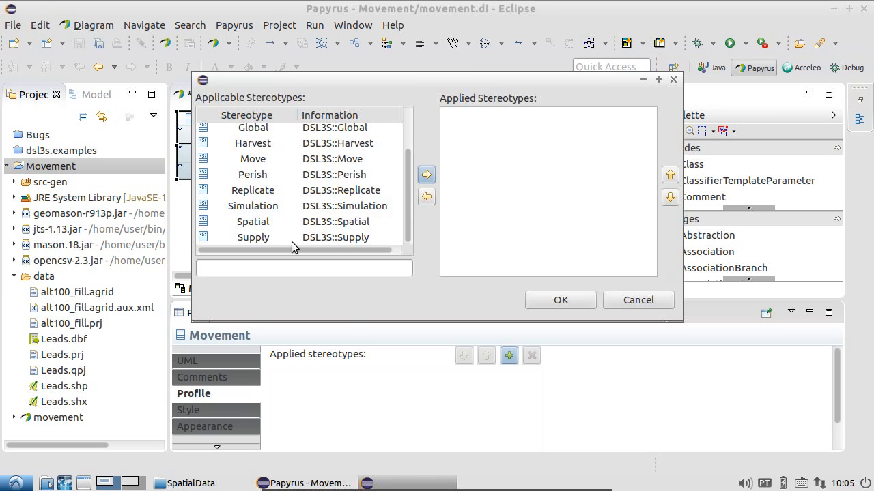
{"action": "left_click", "coordinate": [307, 211]}
{"action": "left_click", "coordinate": [427, 175]}
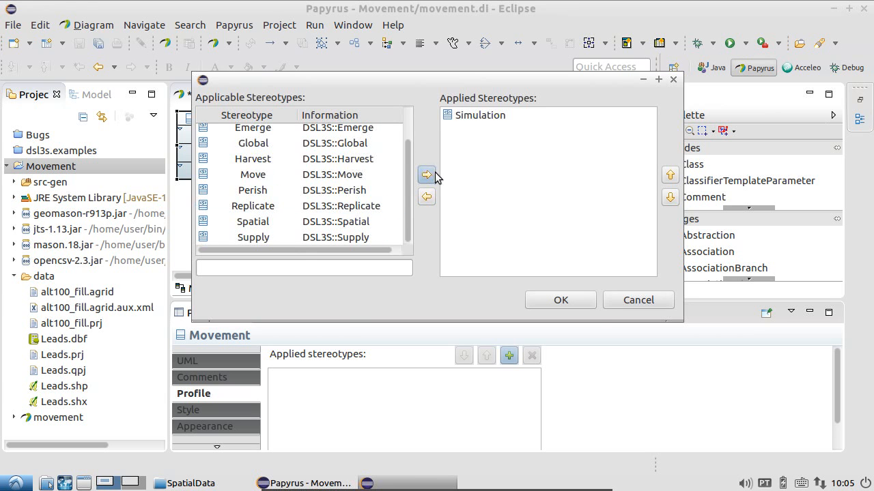
{"action": "left_click", "coordinate": [560, 300]}
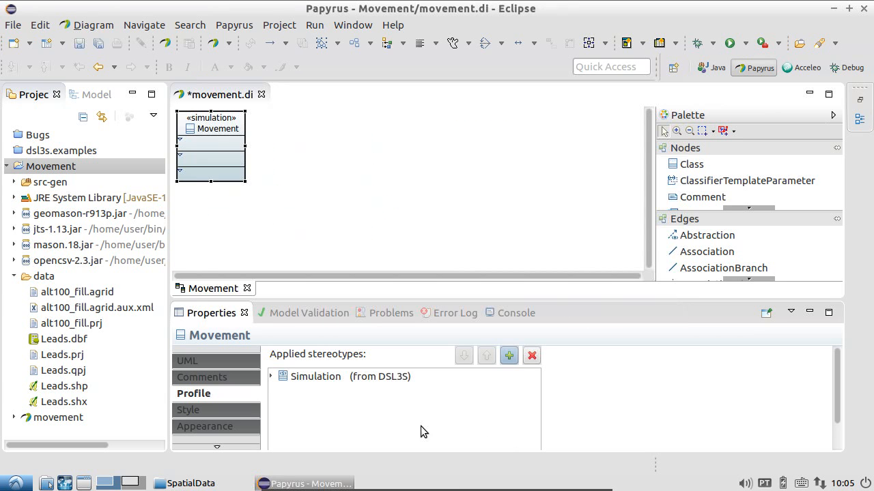
- Set the Simulation stereotype's simulName property to Movement Demo on the Movement class
{"action": "left_click", "coordinate": [271, 376]}
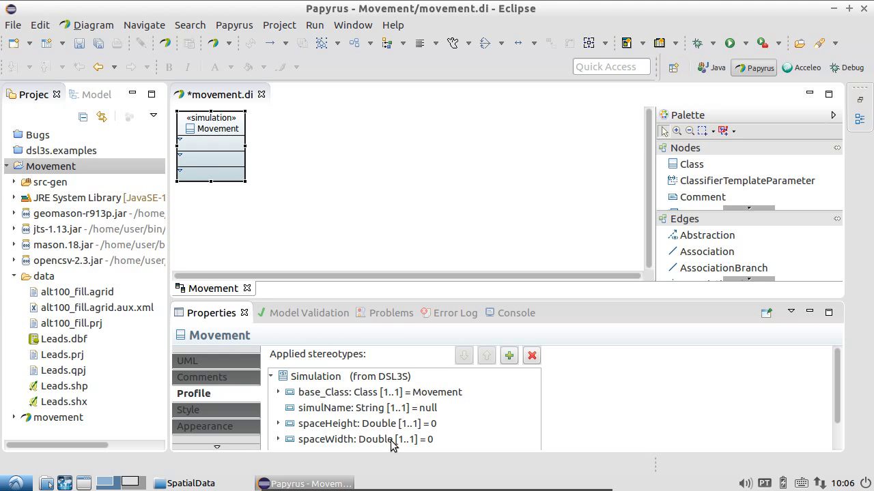
{"action": "left_click", "coordinate": [513, 407]}
{"action": "left_click", "coordinate": [673, 367]}
{"action": "type", "text": "Movement Demo"}
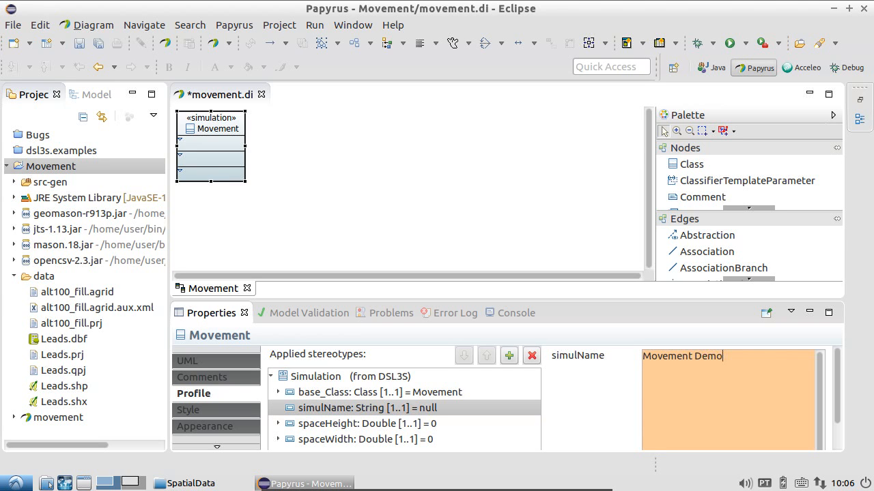
{"action": "left_click", "coordinate": [357, 424]}
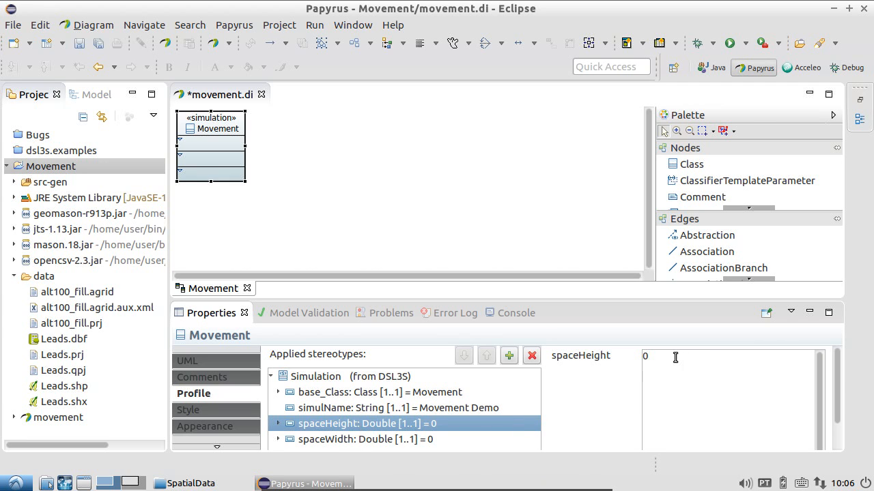
- Set the Movement class's Simulation properties spaceHeight to 100 and spaceWidth to 150
{"action": "double_click", "coordinate": [645, 356]}
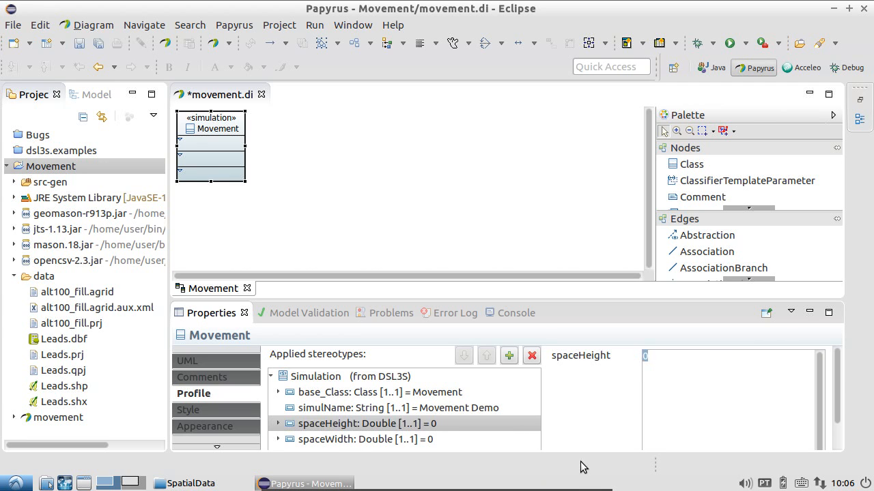
{"action": "type", "text": "100"}
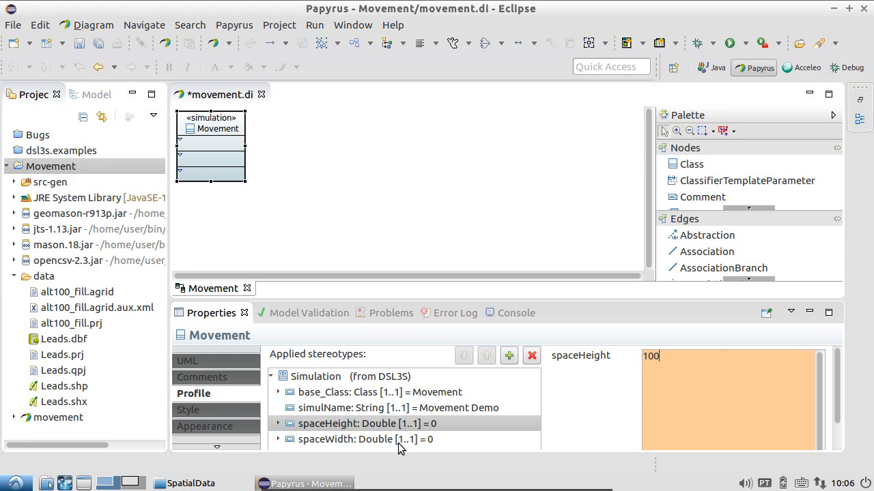
{"action": "left_click", "coordinate": [392, 439]}
{"action": "double_click", "coordinate": [673, 360]}
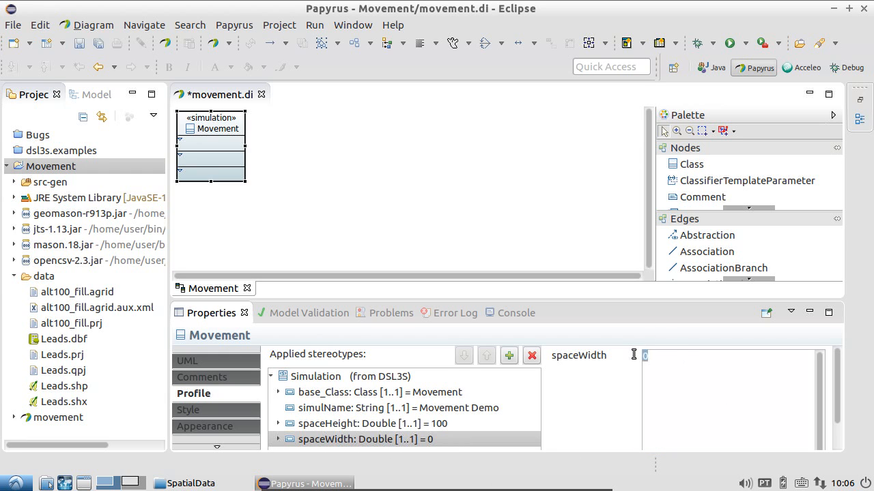
{"action": "type", "text": "150"}
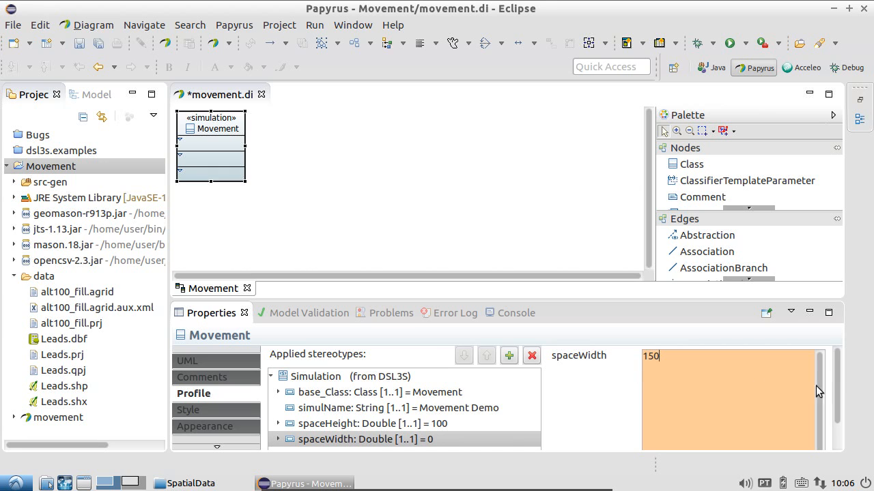
{"action": "left_click_drag", "start_coordinate": [836, 382], "coordinate": [836, 416]}
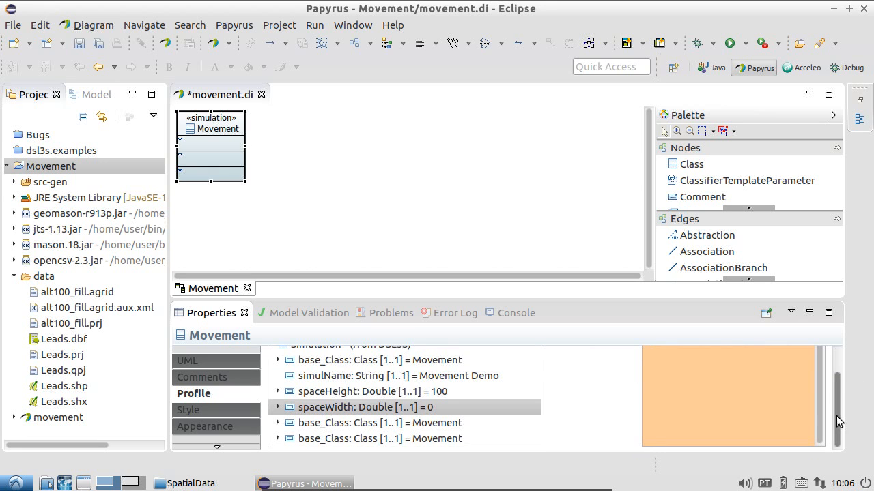
- Add a class named Altitude to the diagram, well to the right of the Movement class
{"action": "left_click", "coordinate": [692, 167]}
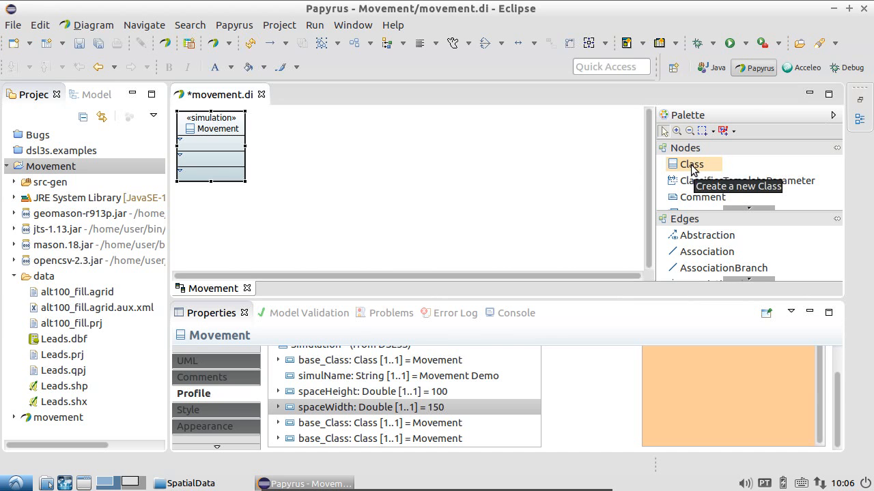
{"action": "left_click", "coordinate": [462, 110]}
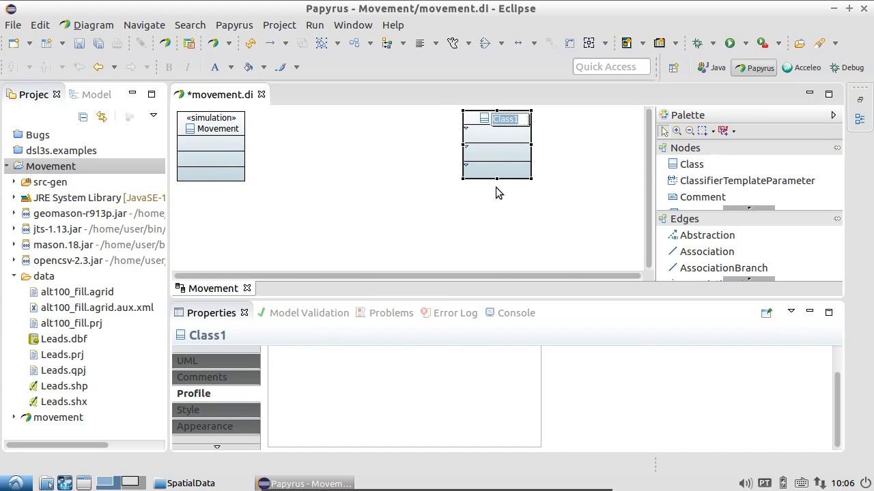
{"action": "type", "text": "Alti"}
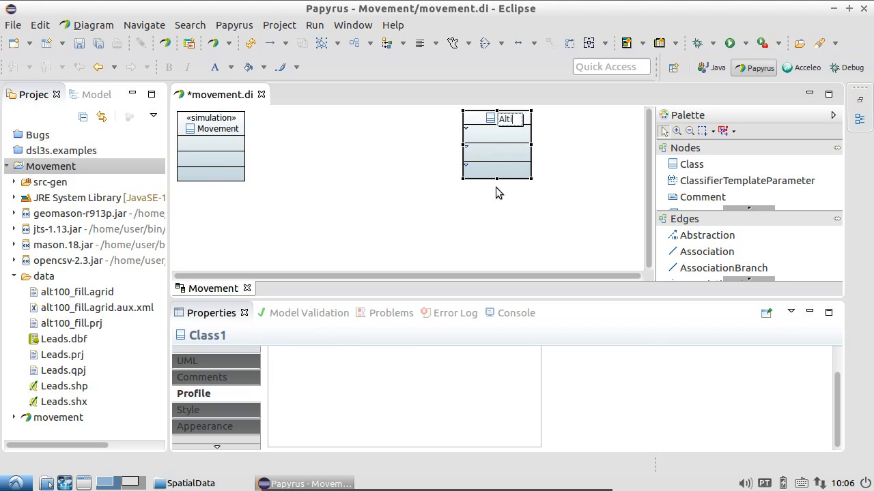
{"action": "type", "text": "tude"}
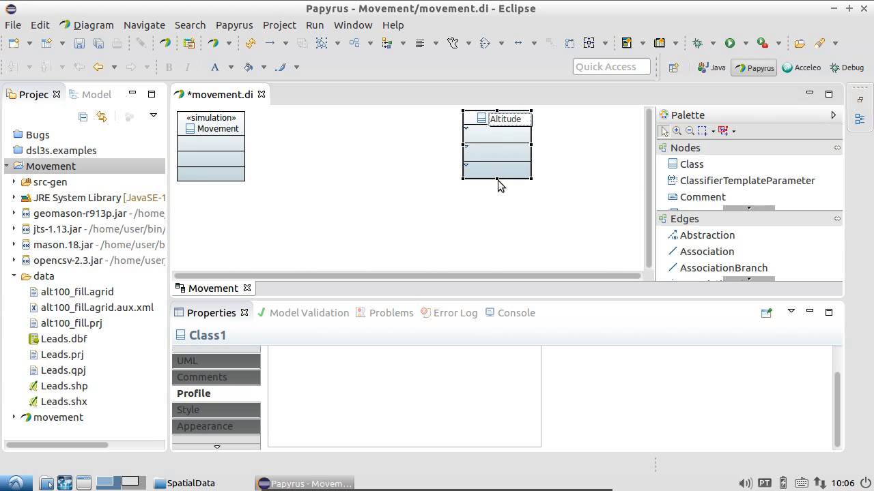
{"action": "key", "text": "Return"}
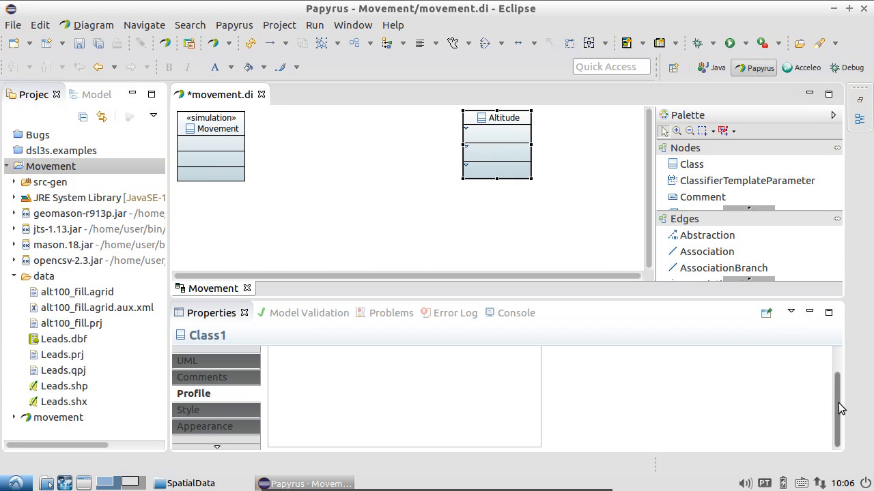
- Apply the DSL3S Spatial stereotype to the Altitude class
{"action": "left_click_drag", "start_coordinate": [841, 408], "coordinate": [843, 370]}
{"action": "left_click", "coordinate": [511, 358]}
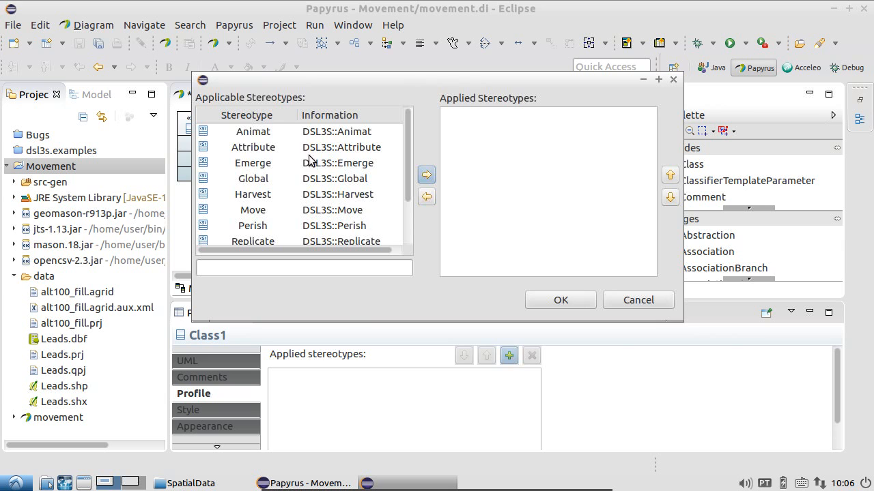
{"action": "scroll", "coordinate": [310, 164], "scroll_direction": "down", "scroll_amount": 3}
{"action": "left_click", "coordinate": [340, 221]}
{"action": "left_click", "coordinate": [427, 175]}
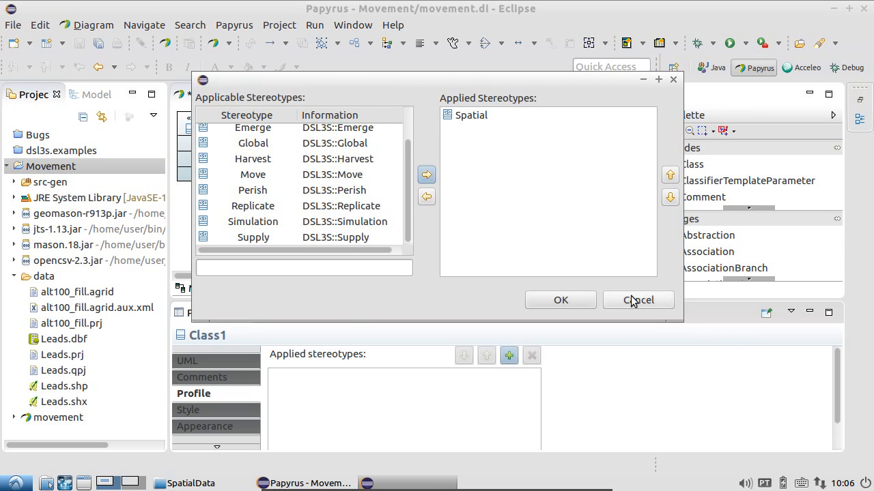
{"action": "left_click", "coordinate": [570, 302]}
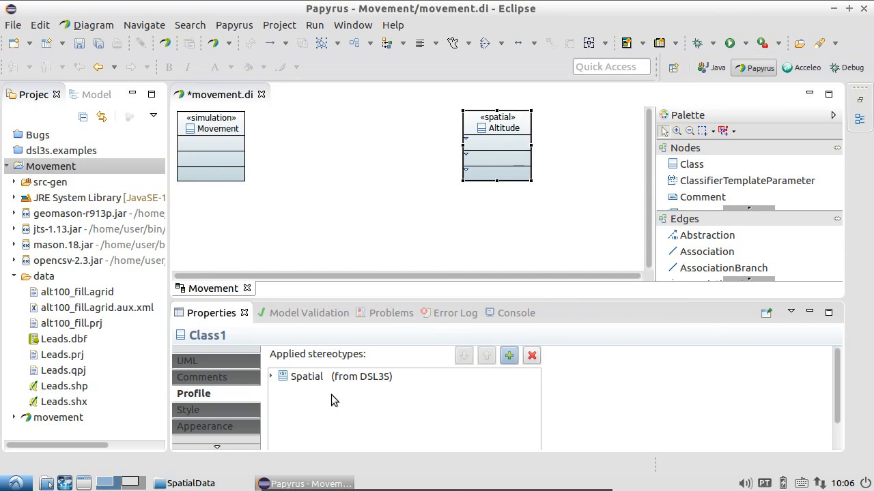
- Set the Spatial stereotype's inputLayer property to data/alt100_fill.agrid on the Altitude class
{"action": "left_click", "coordinate": [272, 376]}
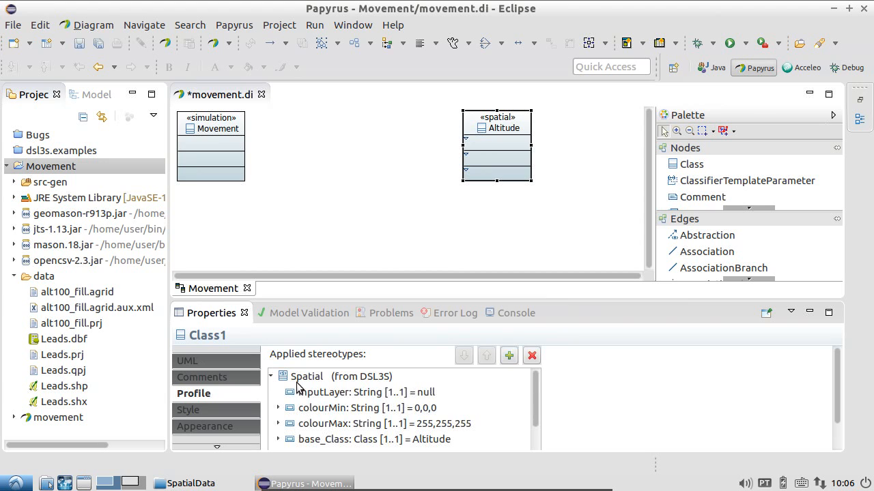
{"action": "left_click", "coordinate": [424, 393]}
{"action": "left_click", "coordinate": [744, 387]}
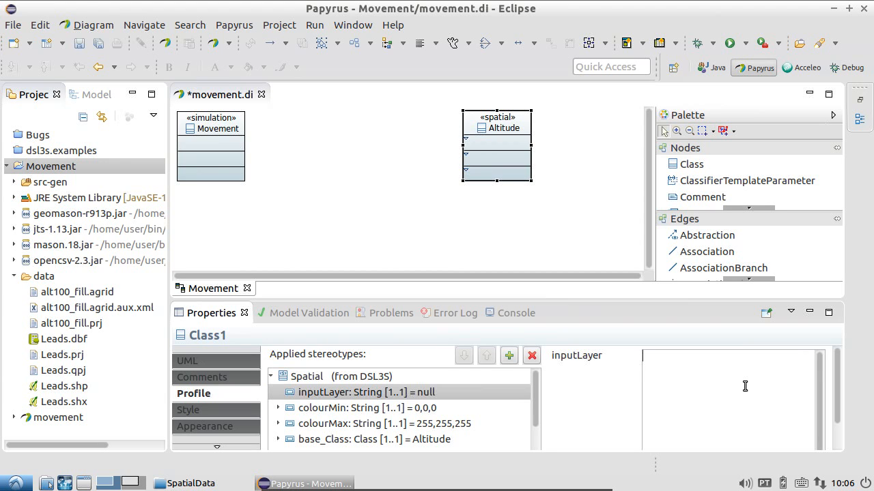
{"action": "type", "text": "data/"}
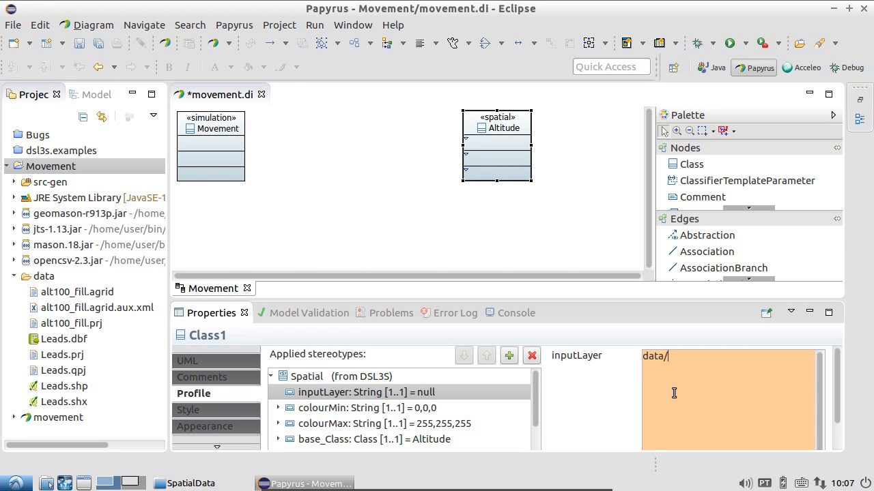
{"action": "type", "text": "alt100"}
{"action": "key", "text": "ctrl+a"}
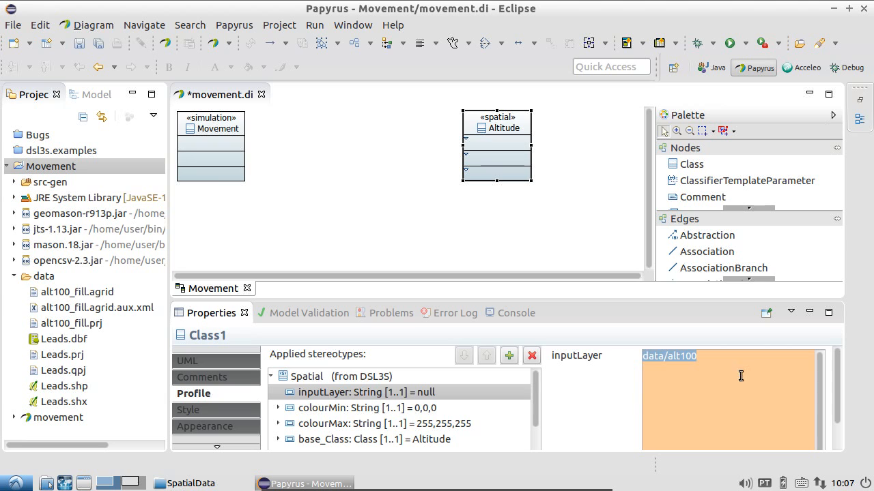
{"action": "left_click", "coordinate": [754, 366]}
{"action": "type", "text": "_fil"}
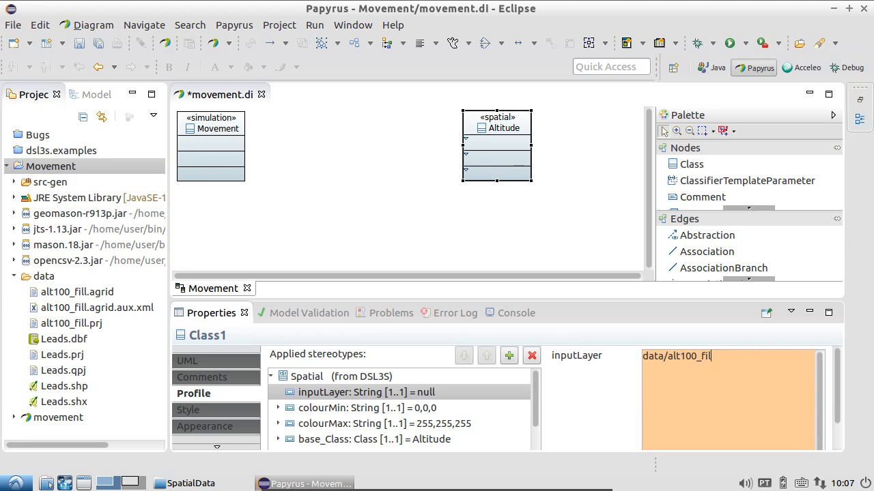
{"action": "type", "text": "l.agri"}
{"action": "left_click_drag", "start_coordinate": [534, 382], "coordinate": [535, 442]}
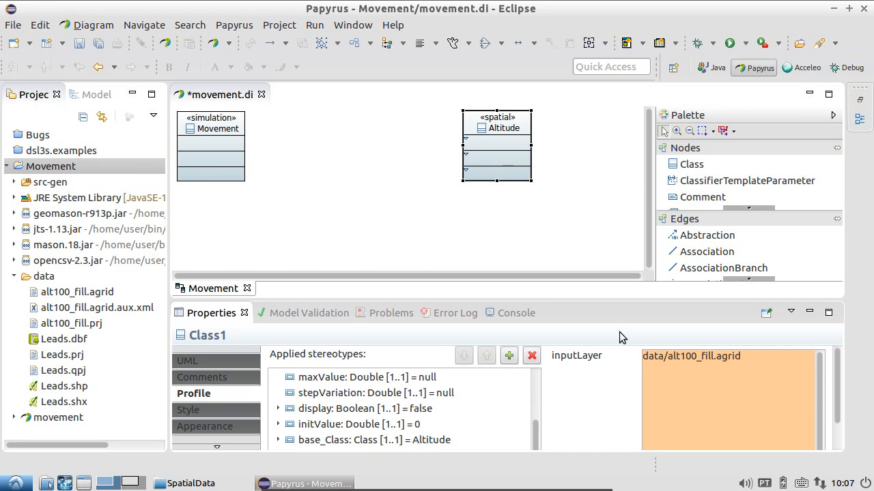
- Create an association from the Altitude class to the Movement class
{"action": "left_click", "coordinate": [702, 254]}
{"action": "left_click", "coordinate": [481, 147]}
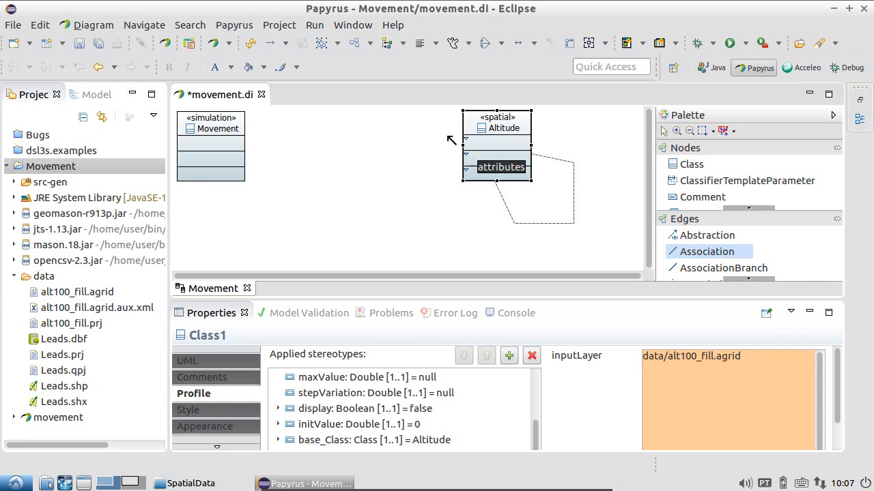
{"action": "left_click", "coordinate": [205, 142]}
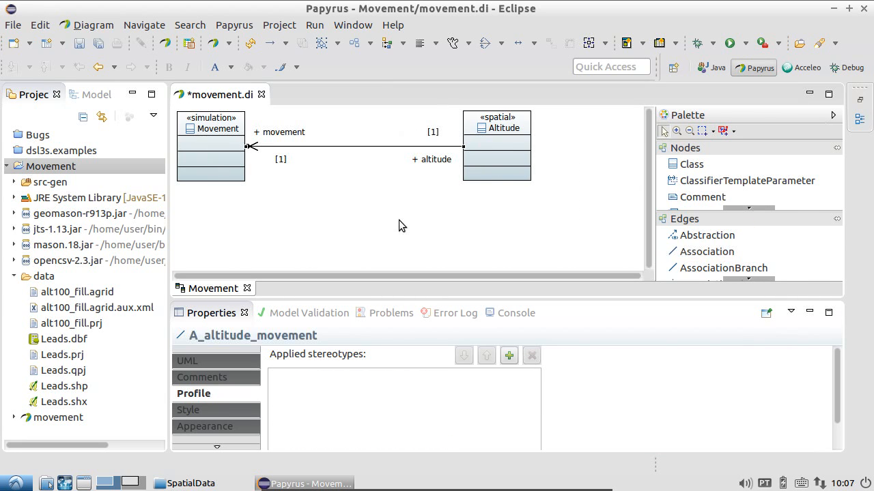
- Add a class named Drop to the diagram below the Movement class
{"action": "left_click", "coordinate": [692, 165]}
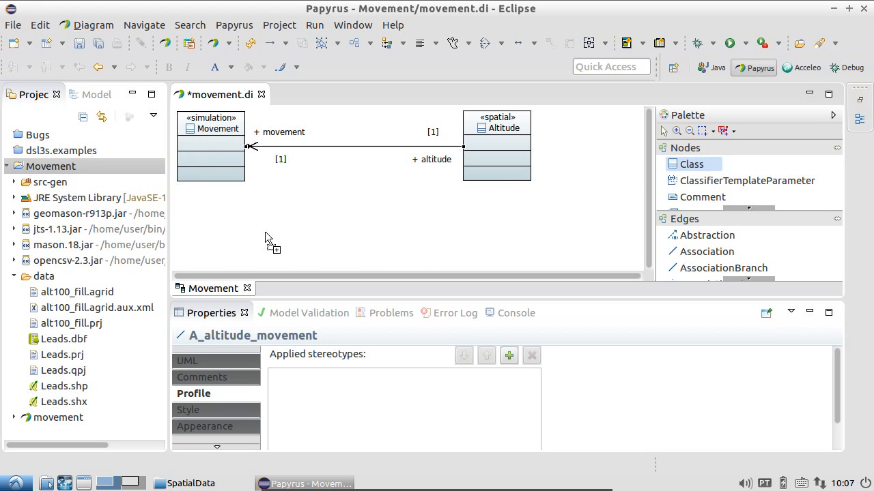
{"action": "left_click", "coordinate": [186, 216]}
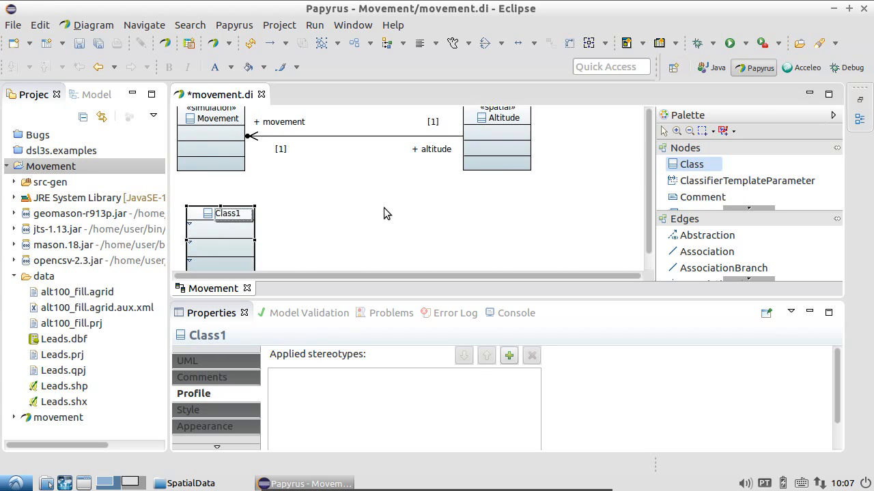
{"action": "type", "text": "Drop"}
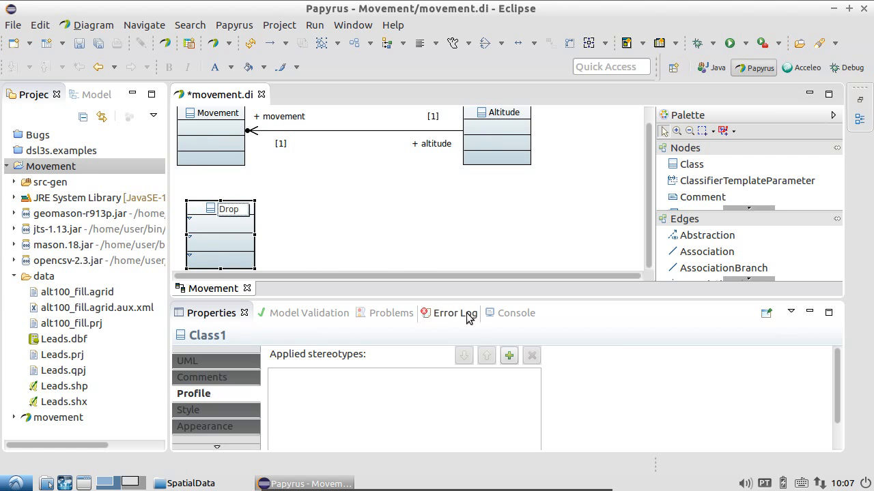
- Apply the DSL3S Animat stereotype to the Drop class
{"action": "left_click", "coordinate": [509, 355]}
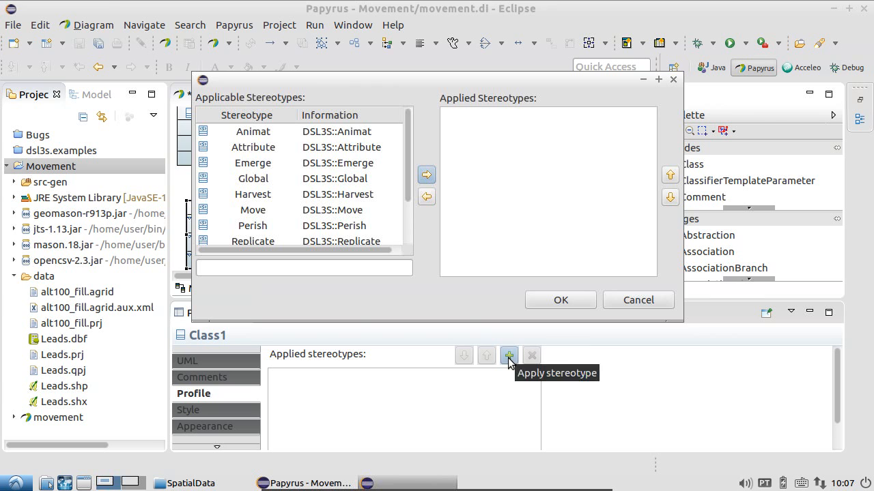
{"action": "left_click", "coordinate": [362, 135]}
{"action": "left_click", "coordinate": [425, 175]}
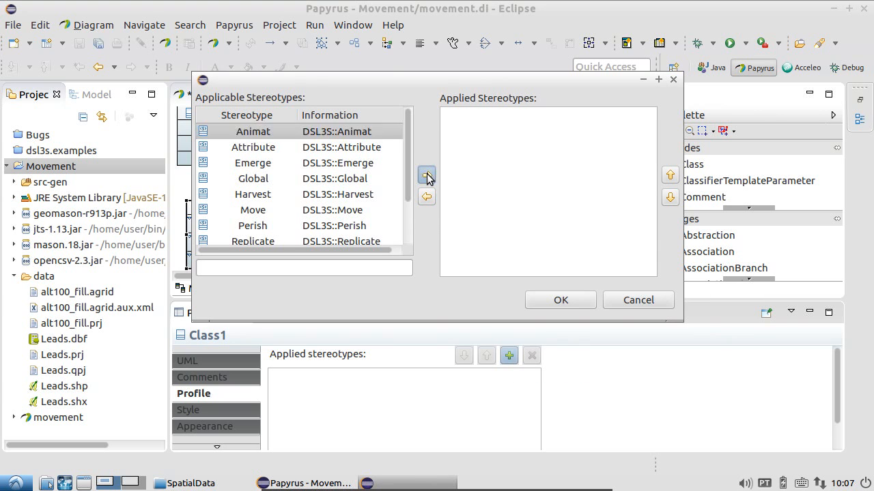
{"action": "left_click", "coordinate": [561, 300]}
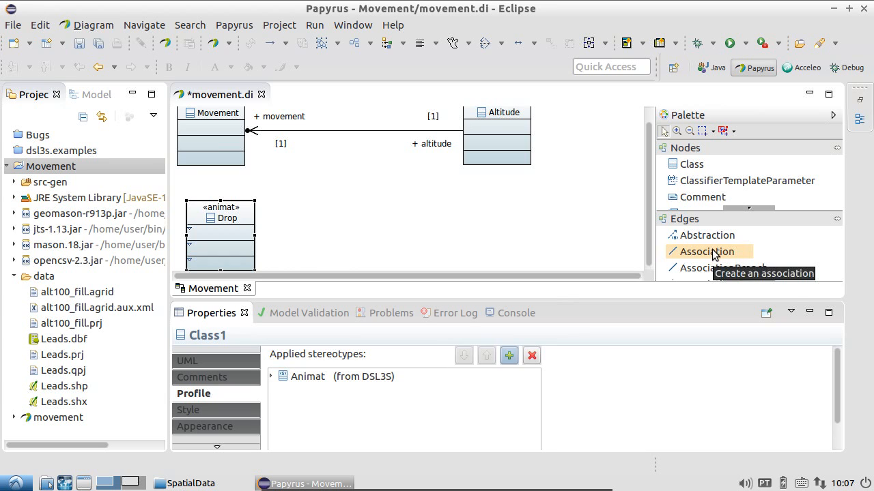
- Set the Animat stereotype's inputLayer property to data/Leads.shp on the Drop class
{"action": "left_click", "coordinate": [271, 377]}
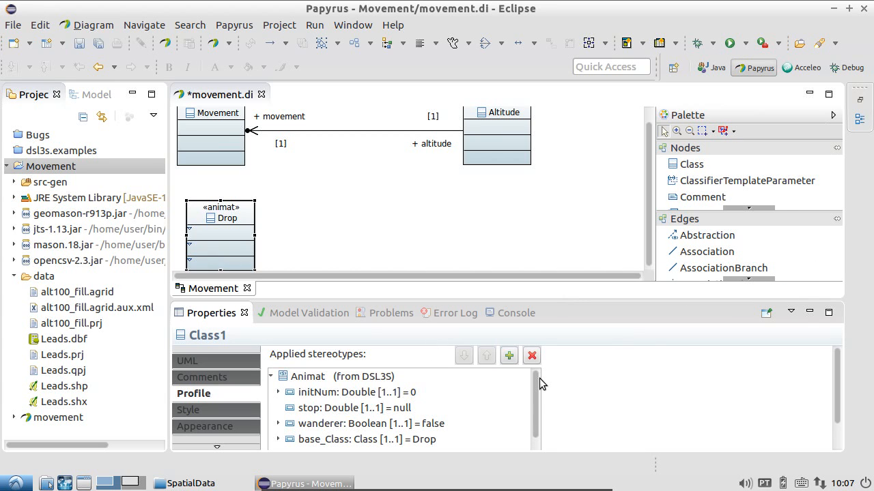
{"action": "left_click_drag", "start_coordinate": [536, 382], "coordinate": [537, 419]}
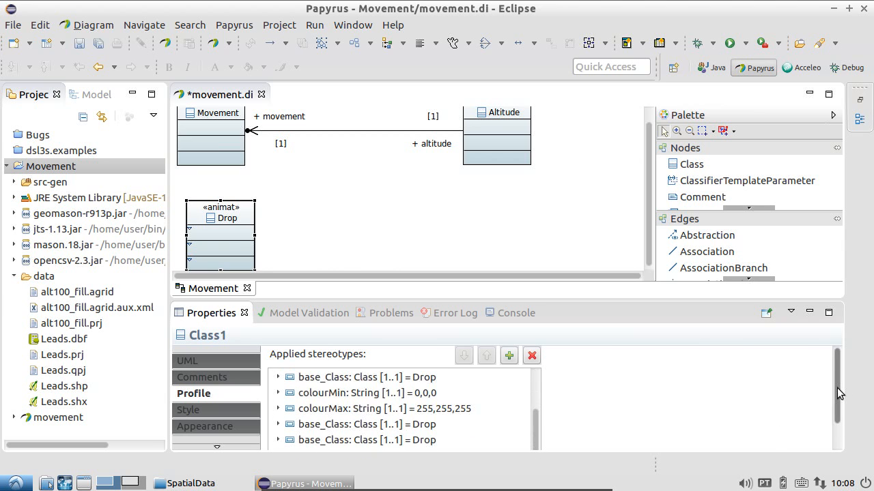
{"action": "left_click_drag", "start_coordinate": [843, 392], "coordinate": [832, 428]}
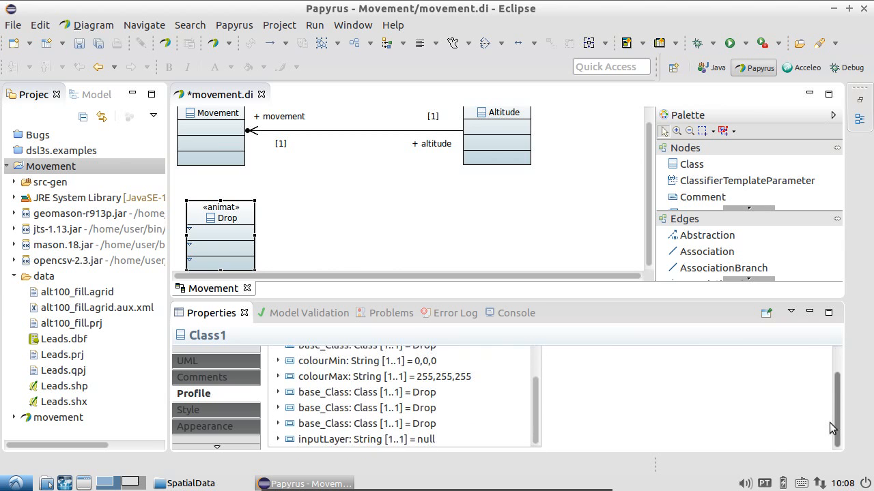
{"action": "left_click", "coordinate": [397, 441]}
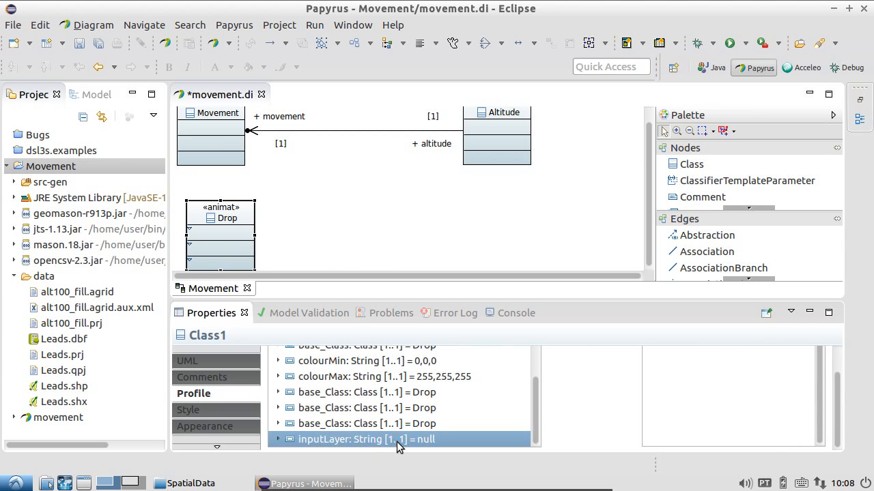
{"action": "left_click", "coordinate": [757, 382]}
{"action": "key", "text": "BackSpace"}
{"action": "key", "text": "BackSpace"}
{"action": "key", "text": "BackSpace"}
{"action": "key", "text": "BackSpace"}
{"action": "type", "text": "da"}
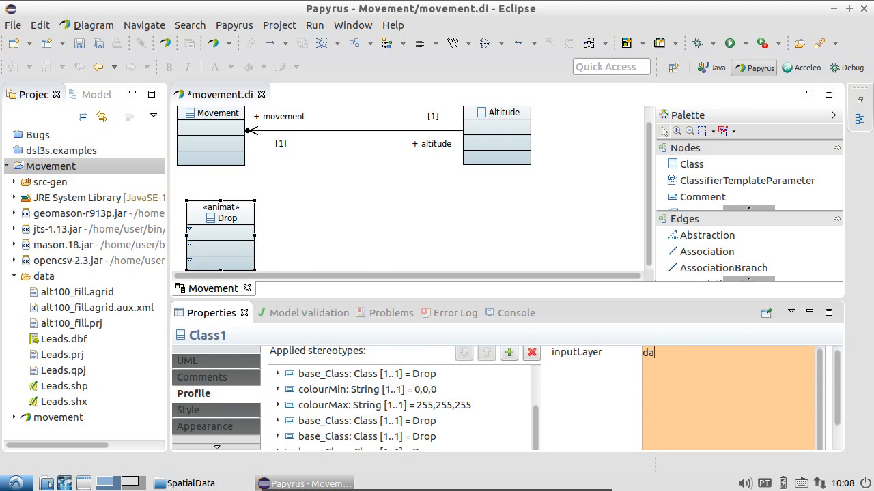
{"action": "type", "text": "ta/Leads.shp"}
- Set the Animat stereotype's colourMax property to 255,32,32 on the Drop class
{"action": "mouse_move", "coordinate": [537, 435]}
{"action": "left_mouse_down"}
{"action": "mouse_move", "coordinate": [533, 408]}
{"action": "mouse_move", "coordinate": [532, 419]}
{"action": "left_mouse_up"}
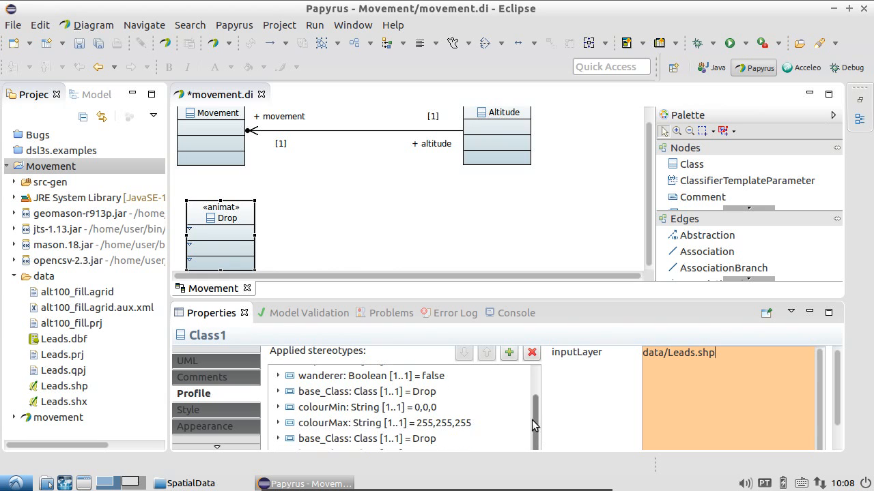
{"action": "left_click", "coordinate": [443, 423]}
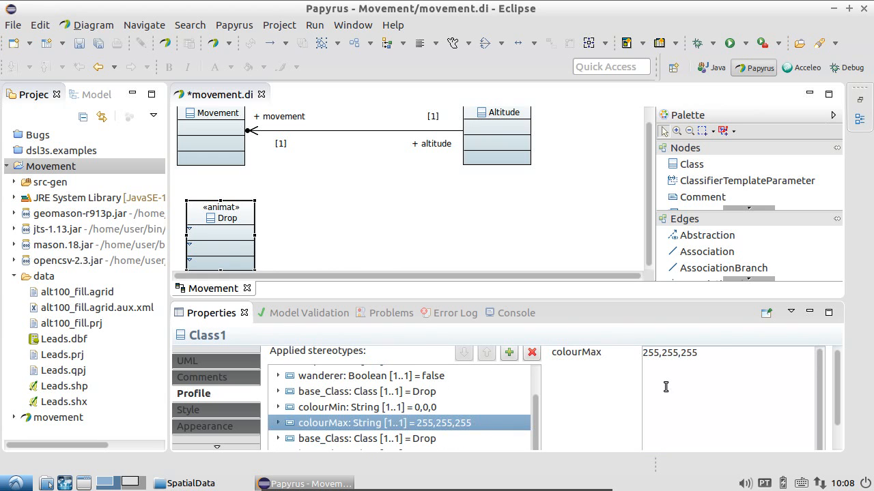
{"action": "double_click", "coordinate": [668, 355]}
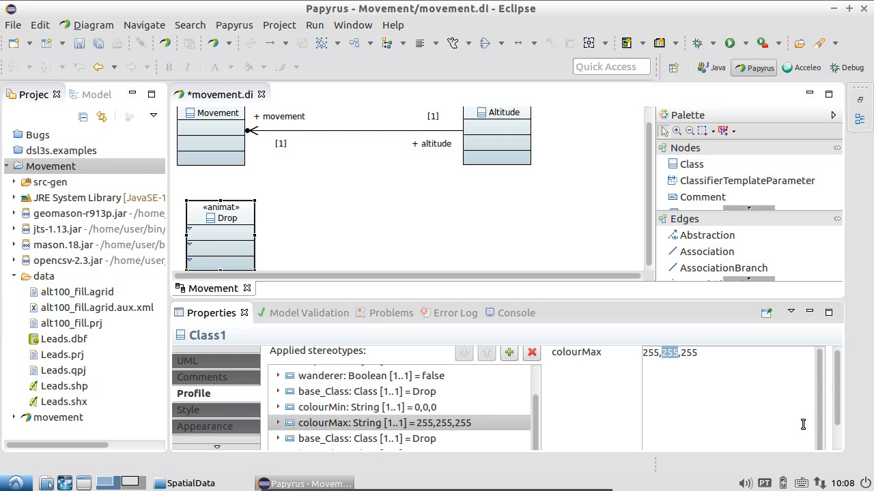
{"action": "type", "text": "32"}
{"action": "double_click", "coordinate": [682, 353]}
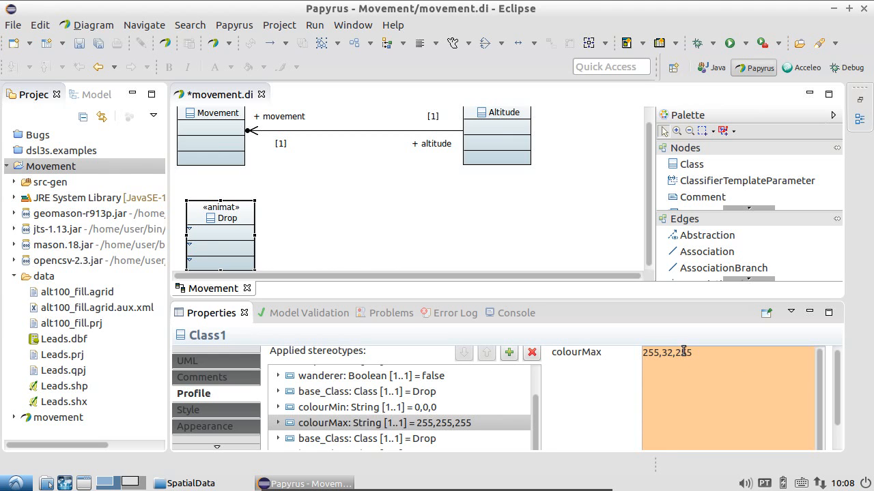
{"action": "type", "text": "32"}
- Copy the colourMax value into the Drop class's colourMin property so it is set to 255,32,32
{"action": "key", "text": "ctrl+a"}
{"action": "key", "text": "ctrl+c"}
{"action": "left_click", "coordinate": [412, 407]}
{"action": "key", "text": "ctrl+a"}
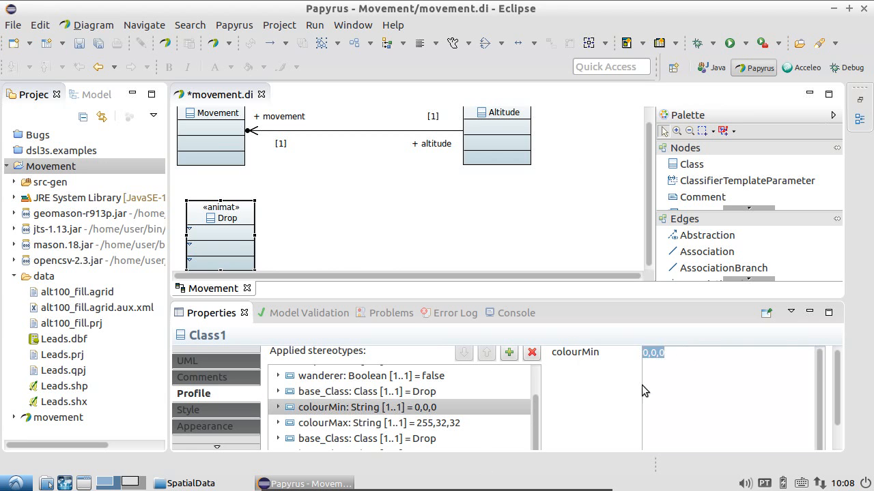
{"action": "key", "text": "ctrl+v"}
{"action": "left_click", "coordinate": [450, 390]}
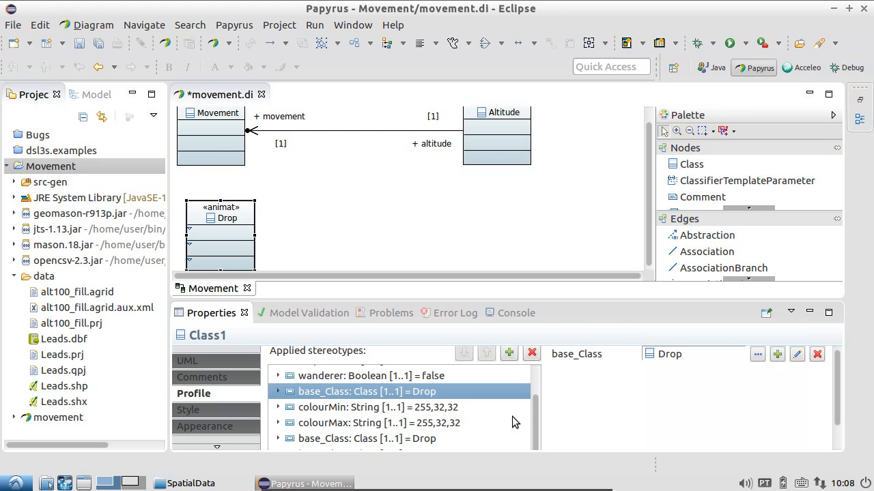
{"action": "left_click_drag", "start_coordinate": [536, 425], "coordinate": [534, 390]}
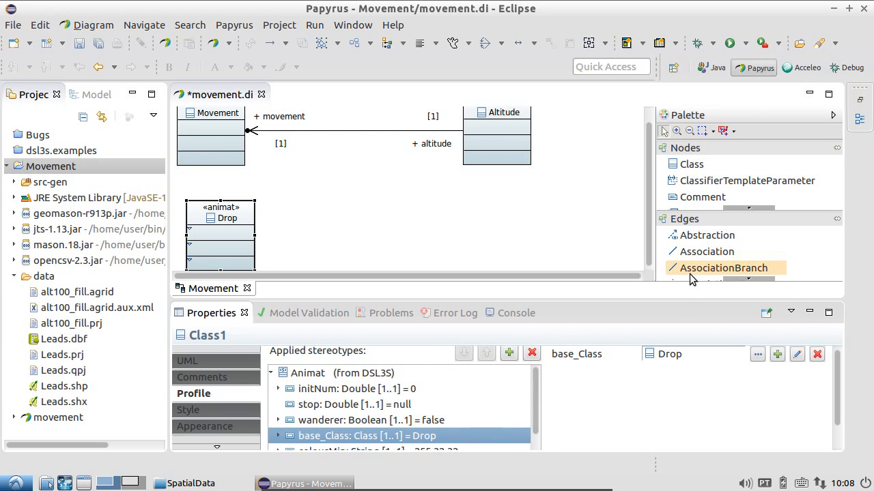
- Create an association from the Drop class to the Movement class
{"action": "left_click", "coordinate": [692, 251]}
{"action": "left_click", "coordinate": [202, 208]}
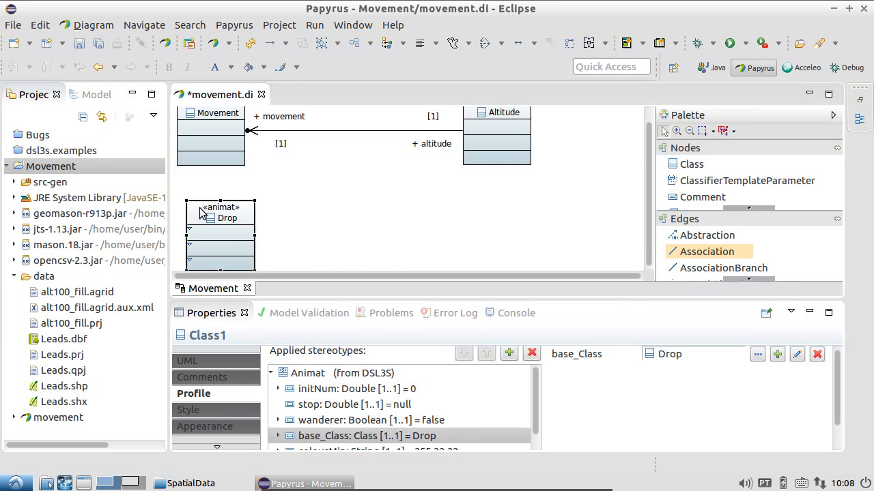
{"action": "left_click", "coordinate": [693, 253]}
{"action": "left_click", "coordinate": [244, 215]}
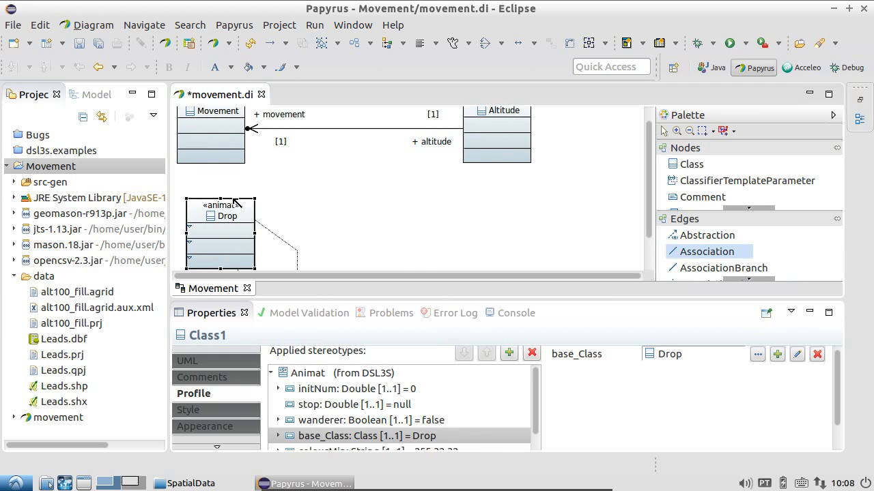
{"action": "left_click", "coordinate": [221, 154]}
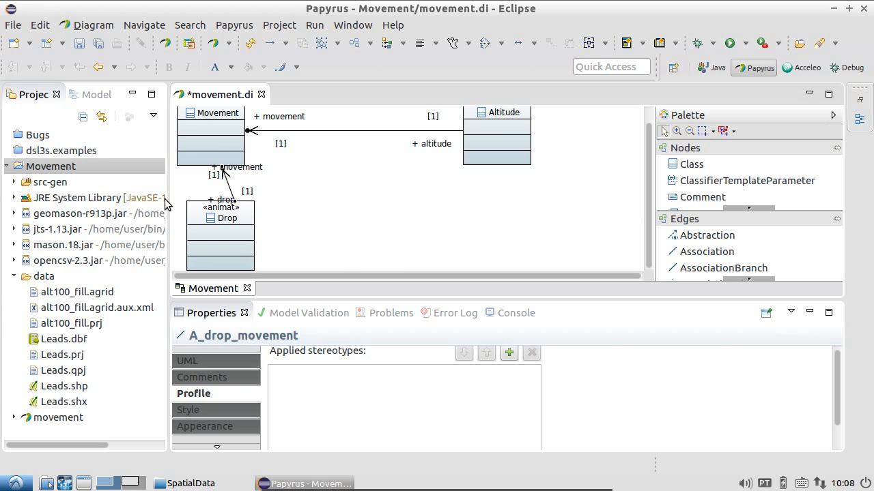
- Create a new UML class diagram named Water Drop under the root model
{"action": "left_click", "coordinate": [89, 97]}
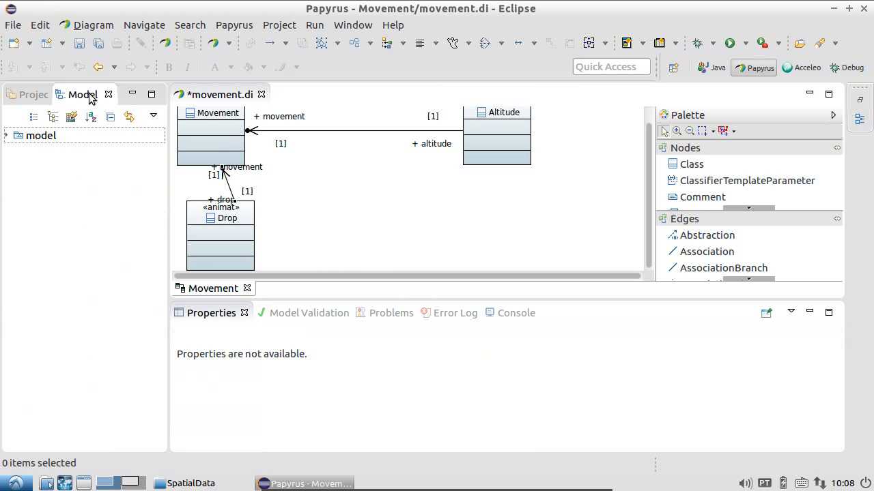
{"action": "left_click", "coordinate": [48, 139]}
{"action": "right_click", "coordinate": [47, 141]}
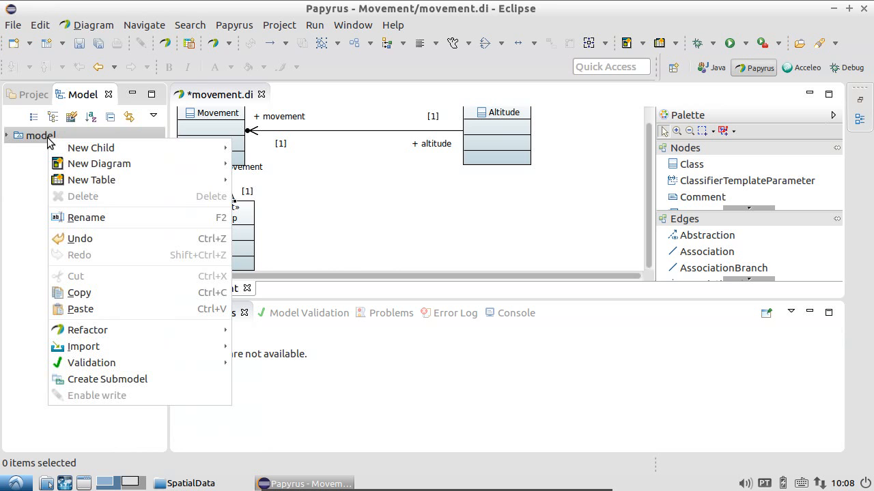
{"action": "mouse_move", "coordinate": [100, 159]}
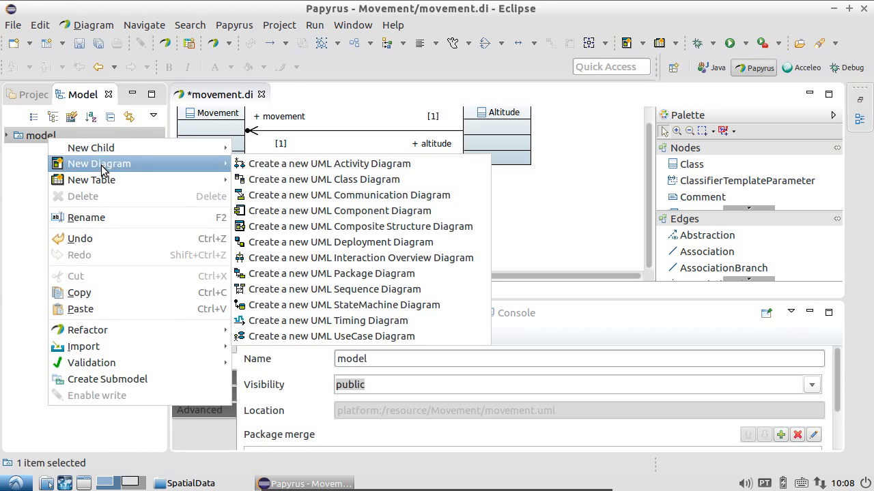
{"action": "left_click", "coordinate": [429, 181]}
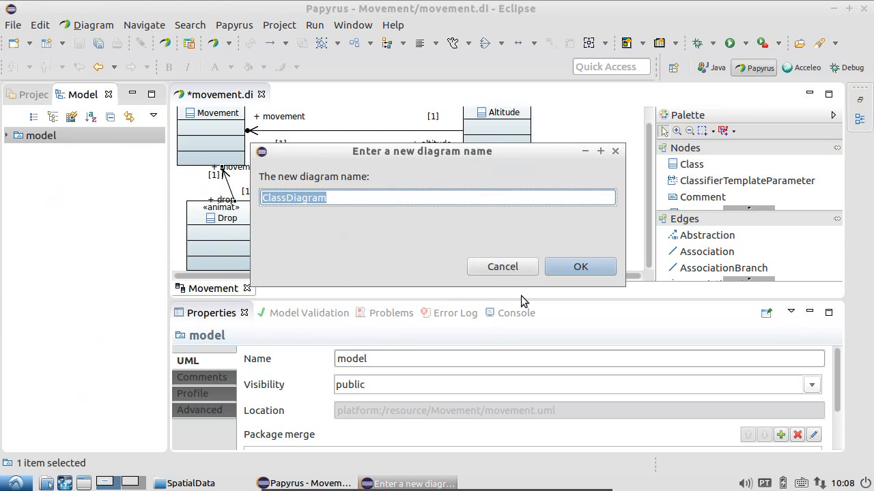
{"action": "type", "text": "Water "}
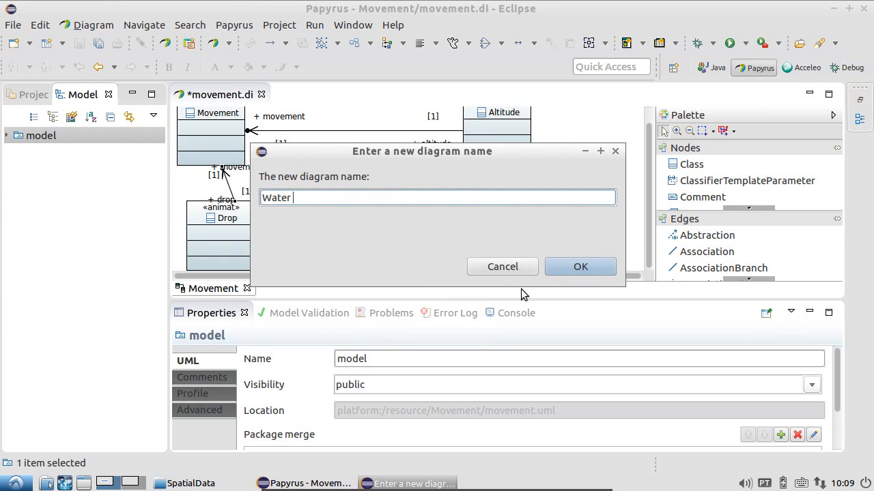
{"action": "type", "text": "Drop"}
{"action": "left_click", "coordinate": [578, 266]}
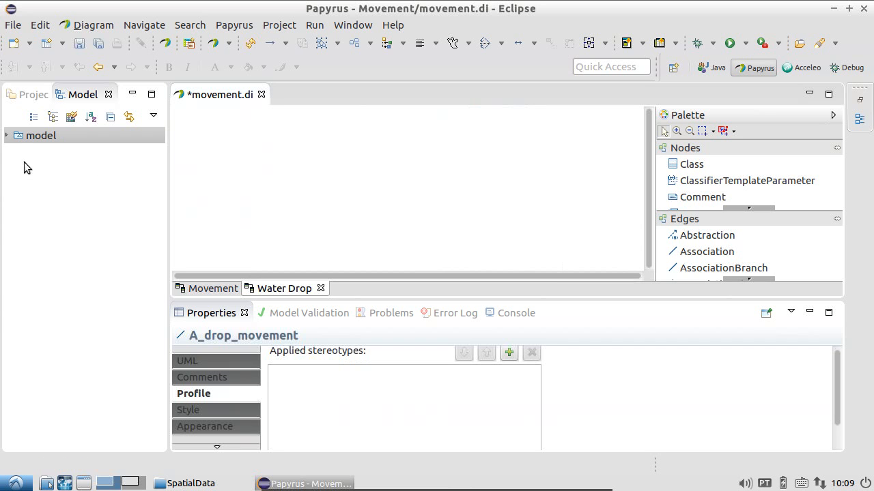
- Place the model's existing Drop and Altitude classes on the Water Drop diagram, with Altitude well to the right of Drop
{"action": "left_click", "coordinate": [7, 136]}
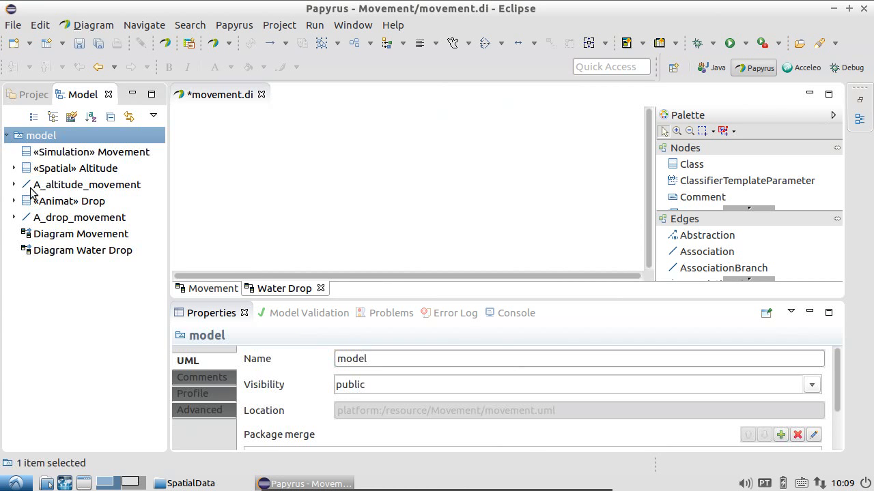
{"action": "left_click", "coordinate": [93, 203]}
{"action": "left_click_drag", "start_coordinate": [160, 189], "coordinate": [193, 121]}
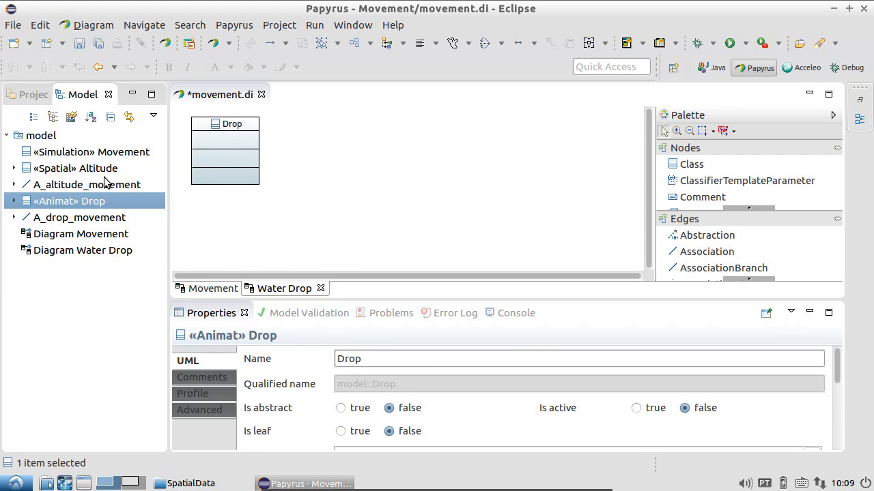
{"action": "left_click_drag", "start_coordinate": [98, 172], "coordinate": [509, 117]}
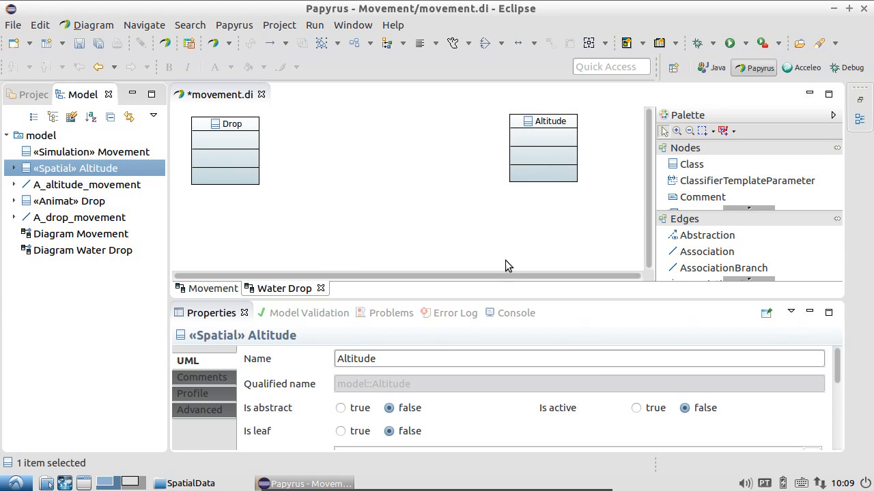
- Add a class named Flow between the Drop and Altitude classes
{"action": "left_click", "coordinate": [690, 165]}
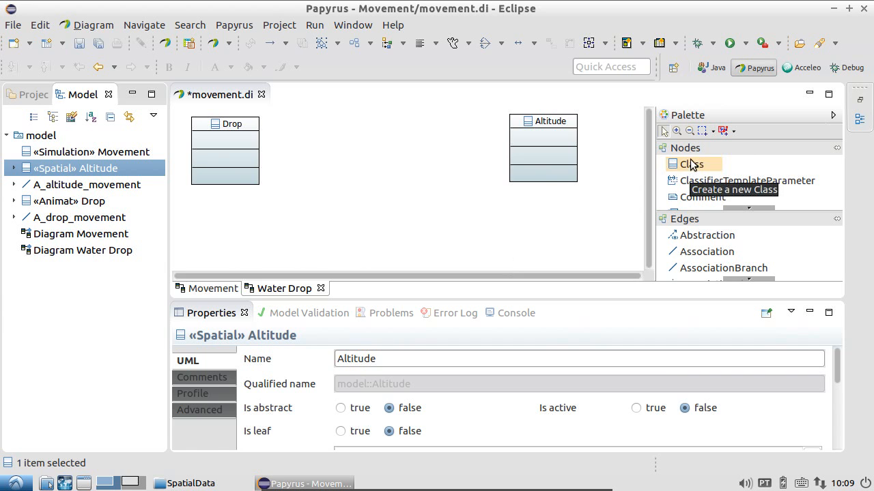
{"action": "left_click", "coordinate": [363, 123]}
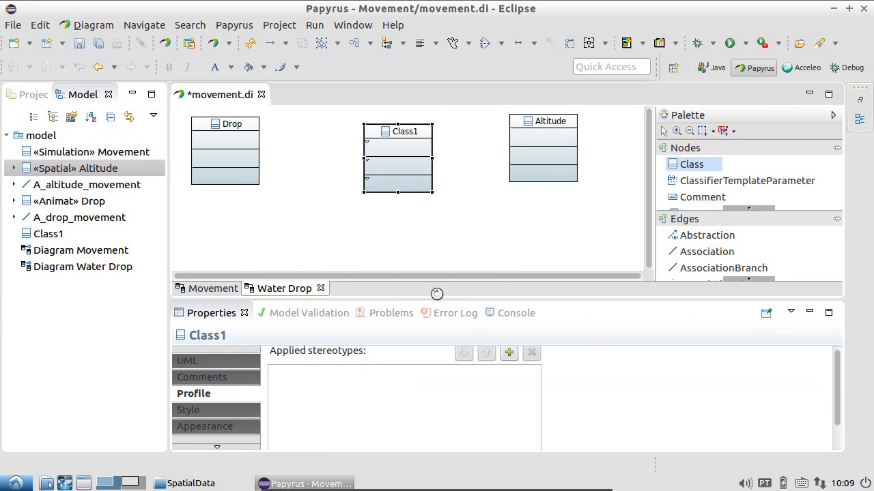
{"action": "type", "text": "Flow"}
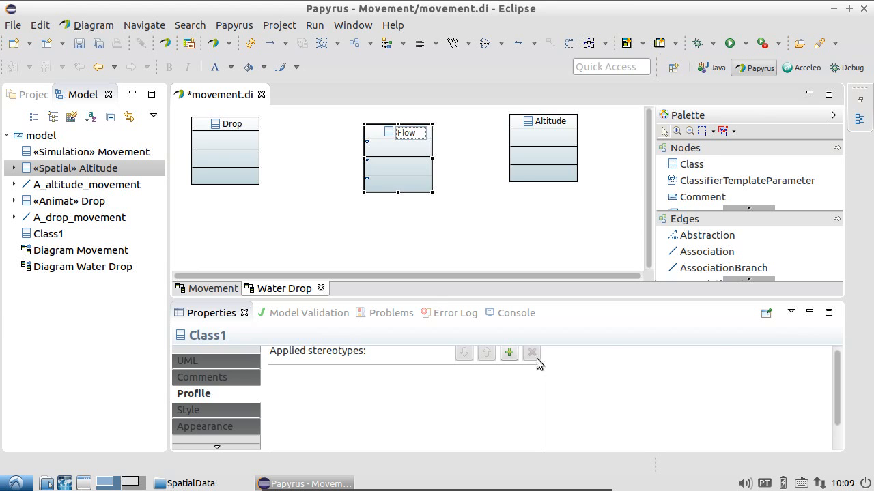
- Apply the DSL3S Move stereotype to the Flow class
{"action": "left_click", "coordinate": [508, 352]}
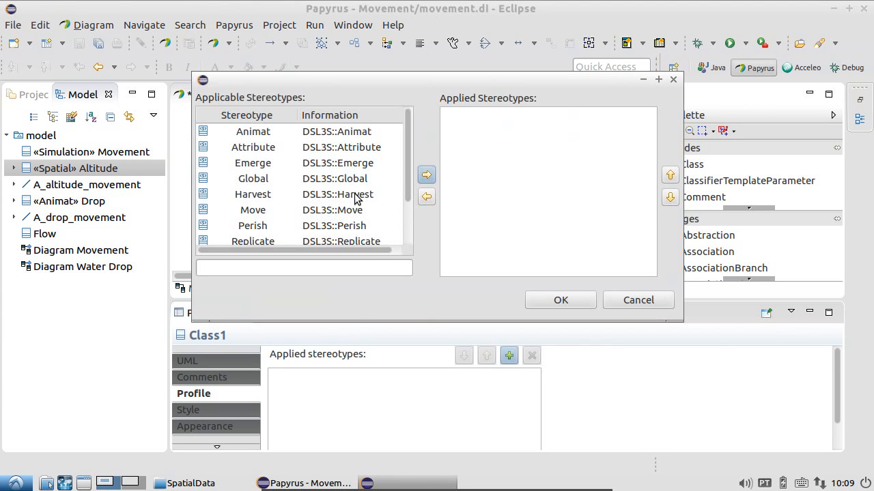
{"action": "scroll", "coordinate": [343, 195], "scroll_direction": "down", "scroll_amount": 1}
{"action": "left_click", "coordinate": [309, 161]}
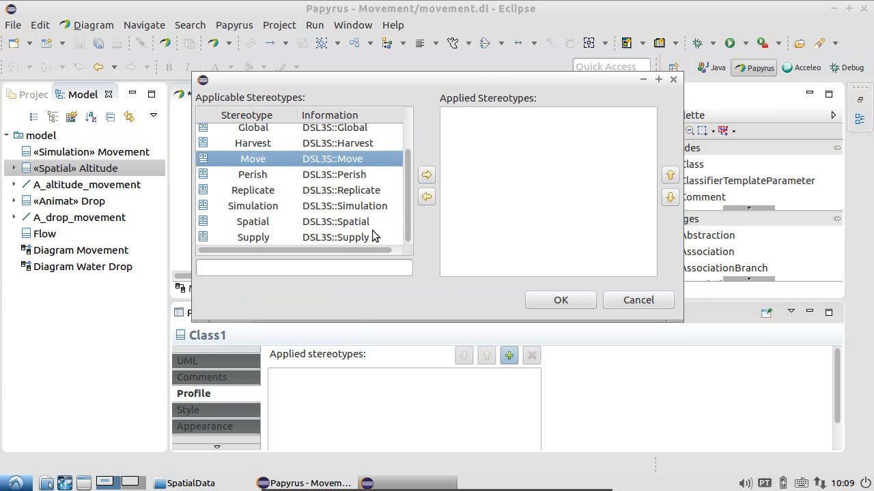
{"action": "left_click", "coordinate": [425, 177]}
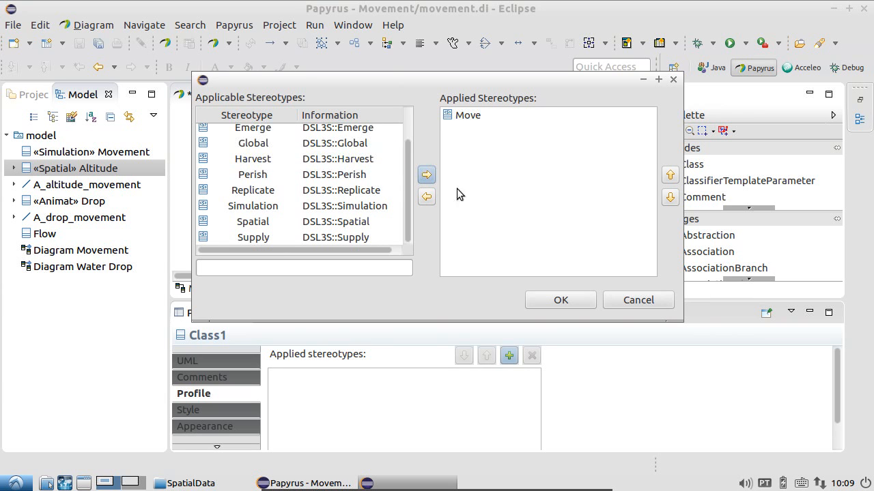
{"action": "left_click", "coordinate": [568, 300]}
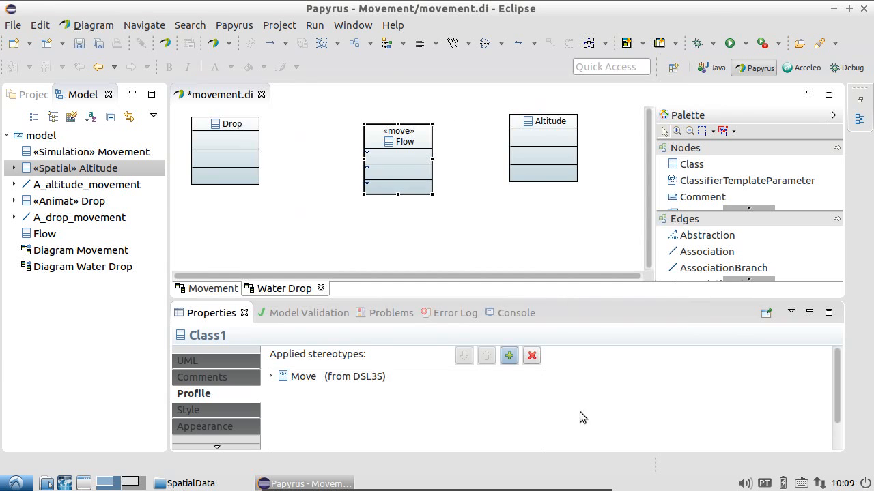
- Set the Move stereotype's scope property to 90 on the Flow class
{"action": "left_click", "coordinate": [271, 375]}
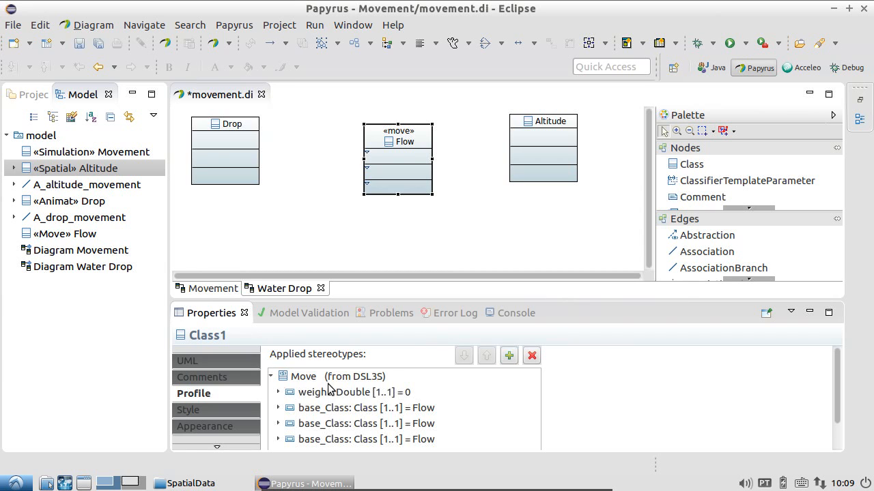
{"action": "left_click_drag", "start_coordinate": [440, 300], "coordinate": [440, 262]}
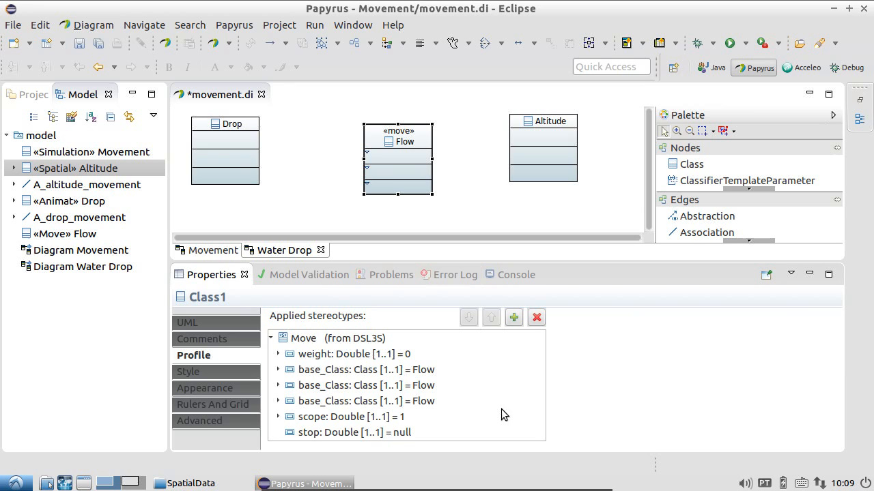
{"action": "left_click", "coordinate": [334, 421]}
{"action": "double_click", "coordinate": [652, 317]}
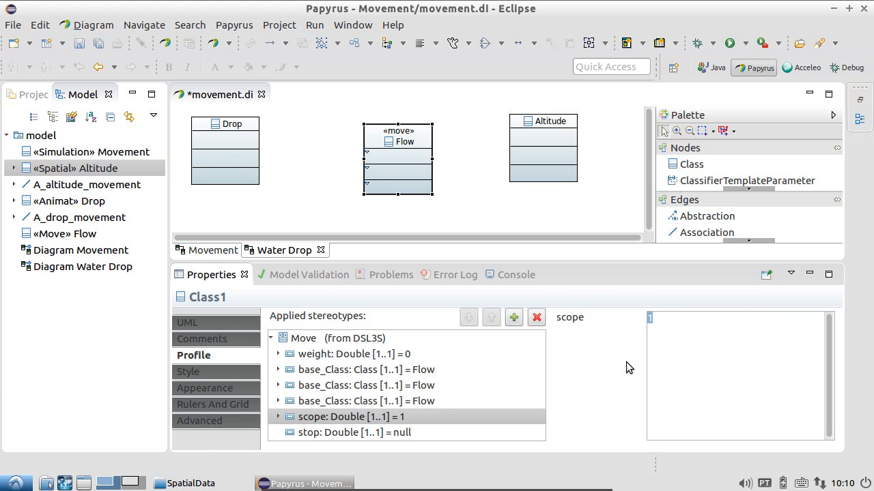
{"action": "type", "text": "90"}
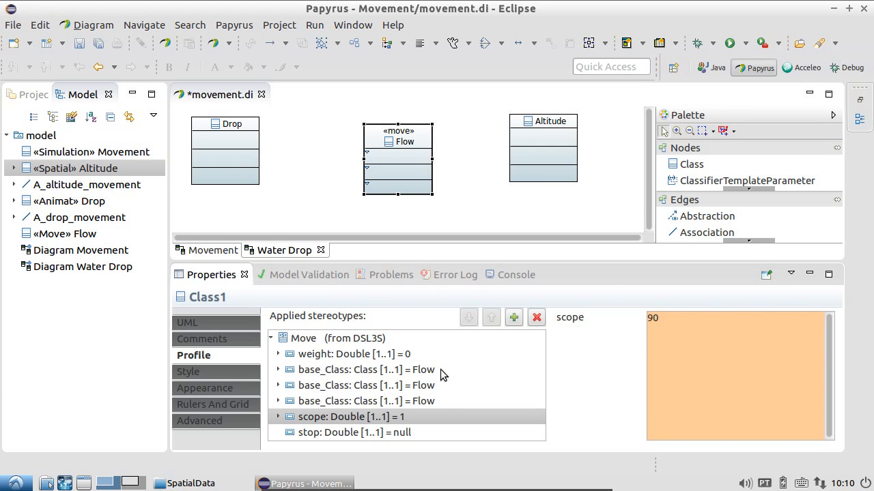
- Set the Move stereotype's weight property to -1 on the Flow class
{"action": "left_click", "coordinate": [400, 355]}
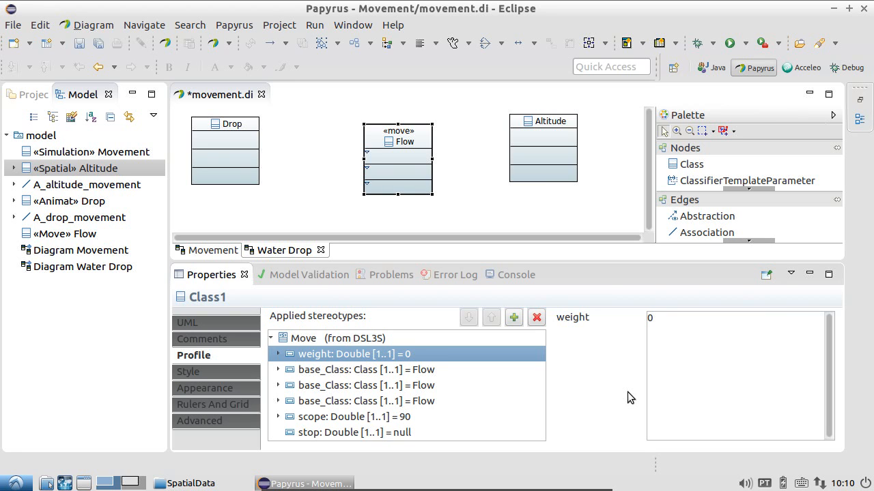
{"action": "left_click_drag", "start_coordinate": [673, 326], "coordinate": [637, 306]}
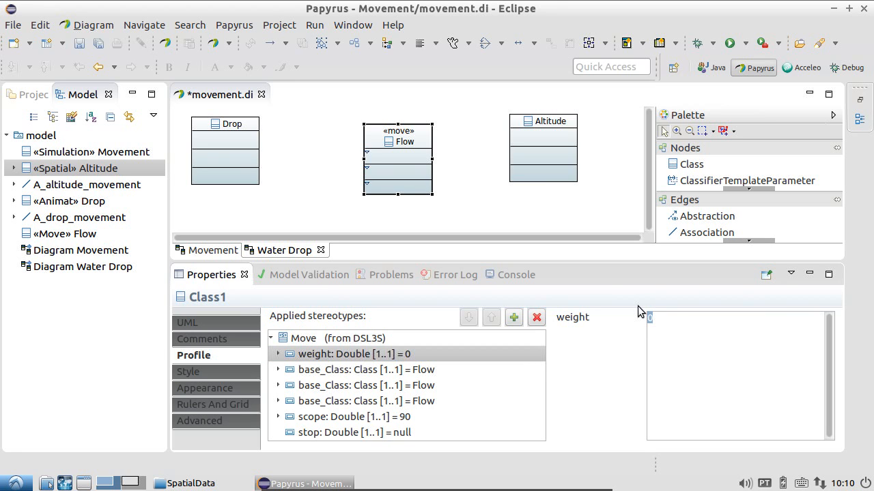
{"action": "type", "text": "-1"}
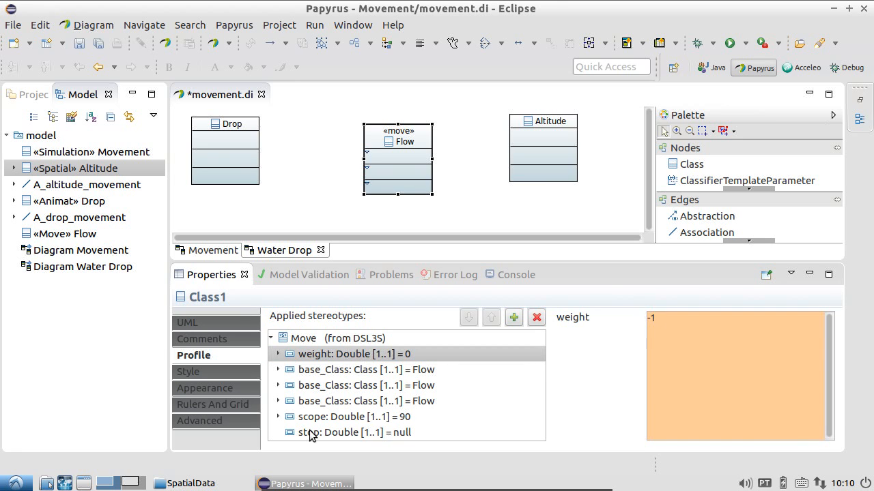
{"action": "left_click", "coordinate": [369, 372]}
{"action": "left_click", "coordinate": [367, 356]}
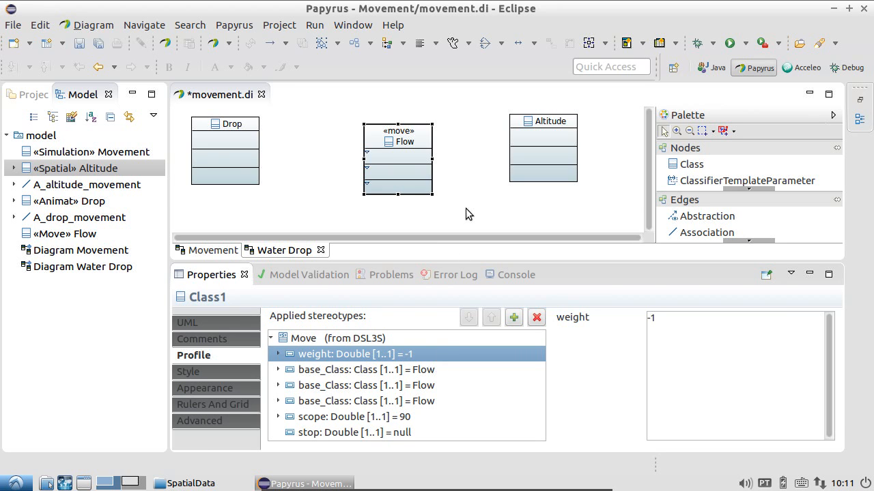
- Create an association from the Flow class to the Drop class
{"action": "left_click", "coordinate": [705, 233]}
{"action": "left_click", "coordinate": [379, 167]}
{"action": "left_click", "coordinate": [249, 160]}
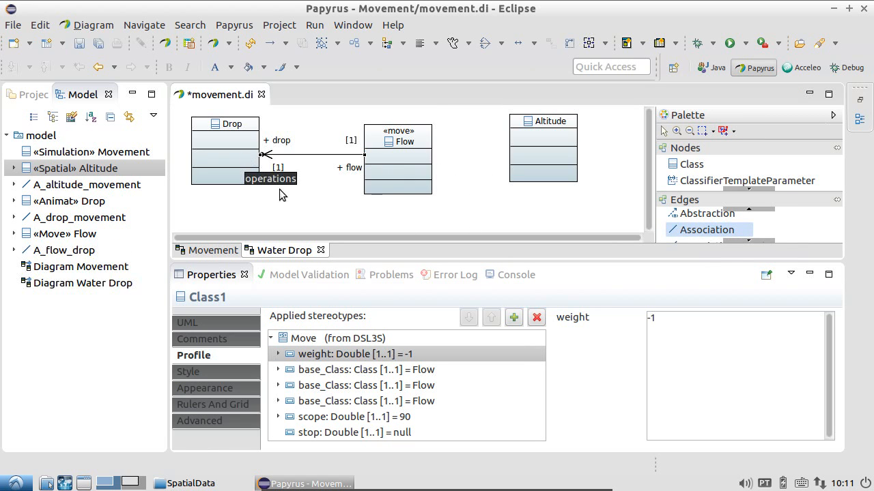
- Create an association from the Flow class to the Altitude class in the Water Drop diagram and save the model
{"action": "left_click", "coordinate": [706, 233]}
{"action": "left_click", "coordinate": [427, 159]}
{"action": "left_click", "coordinate": [531, 155]}
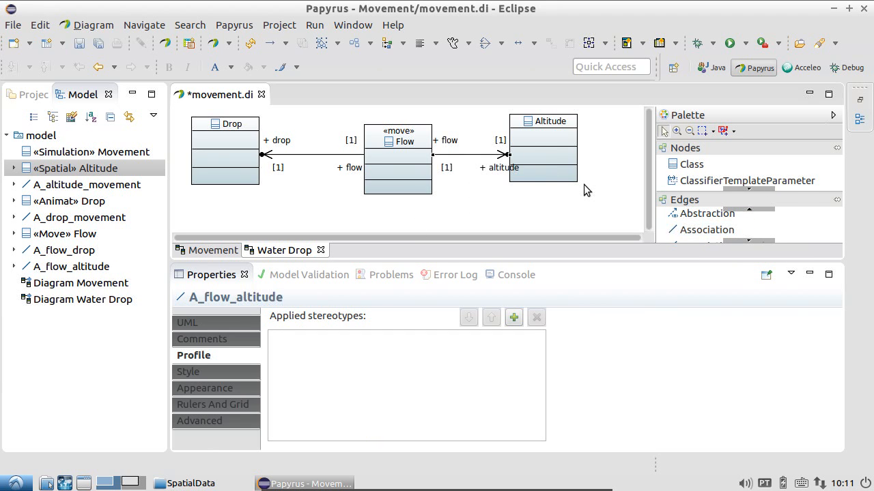
{"action": "left_click", "coordinate": [99, 43]}
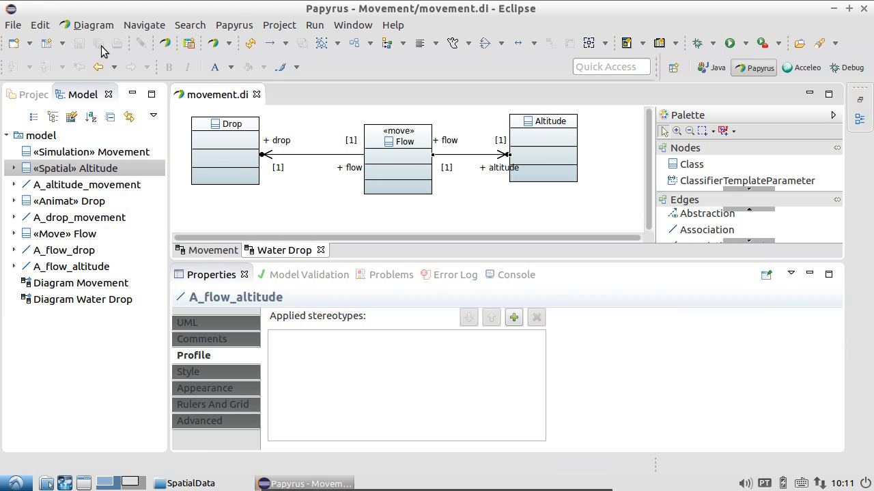
- Generate the simulation code from the movement model's uml file with the MDD3S DSL3S generator
{"action": "left_click", "coordinate": [21, 97]}
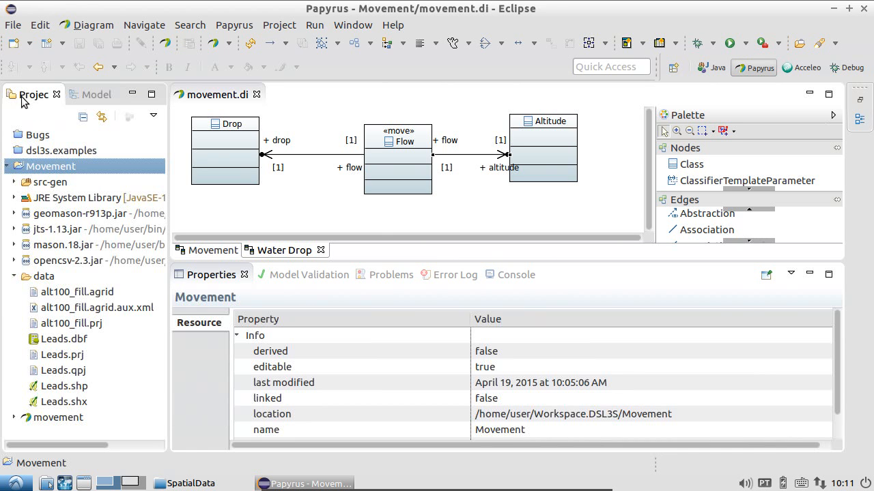
{"action": "left_click", "coordinate": [14, 275]}
{"action": "left_click", "coordinate": [15, 292]}
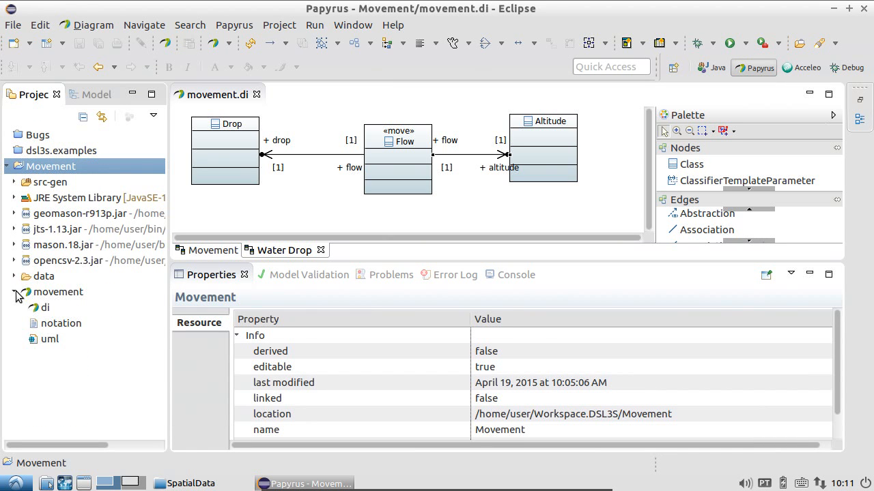
{"action": "left_click", "coordinate": [50, 341]}
{"action": "right_click", "coordinate": [50, 341]}
{"action": "mouse_move", "coordinate": [87, 337]}
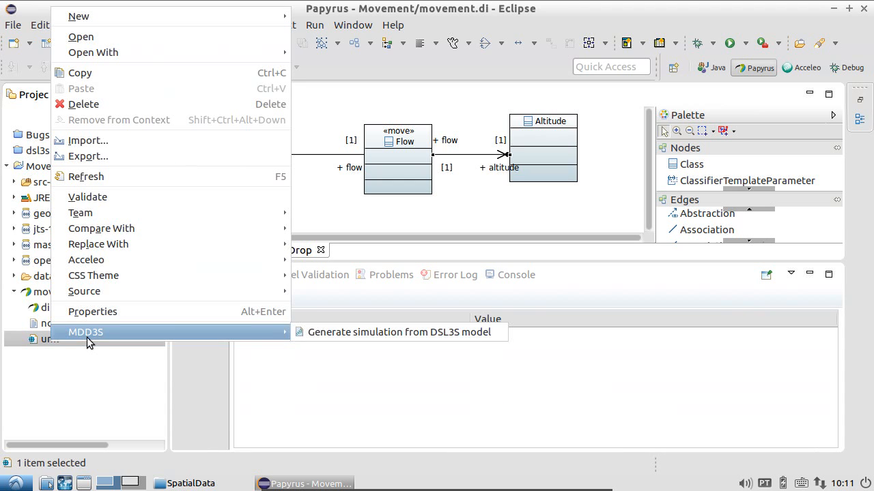
{"action": "left_click", "coordinate": [472, 333]}
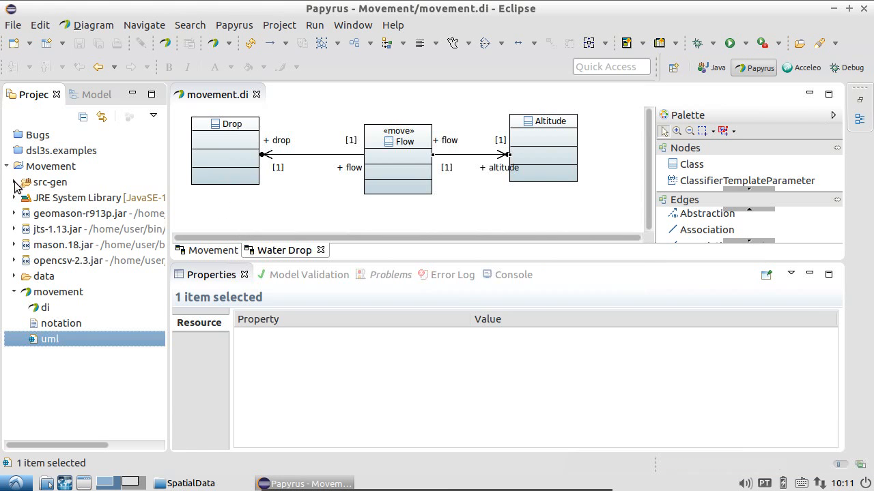
- Run the generated MovementGUI.java from the default package of src-gen as a Java application
{"action": "left_click", "coordinate": [15, 183]}
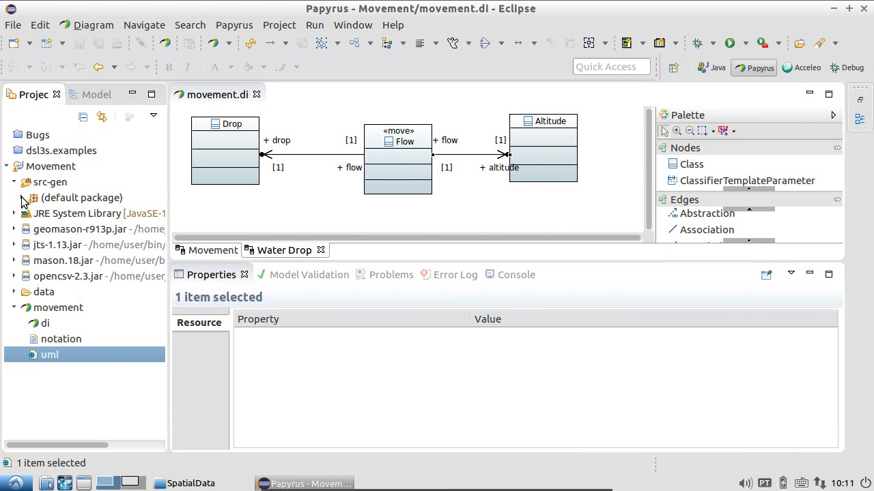
{"action": "left_click", "coordinate": [22, 198]}
{"action": "left_click", "coordinate": [111, 309]}
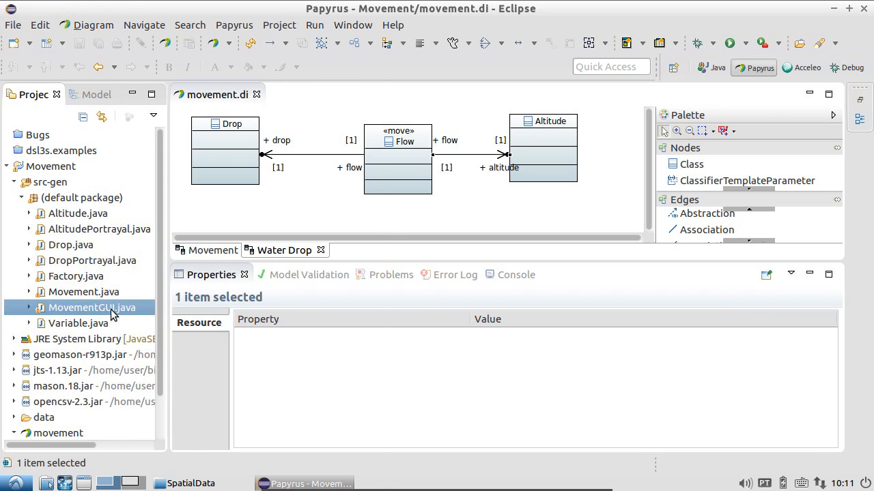
{"action": "right_click", "coordinate": [111, 308]}
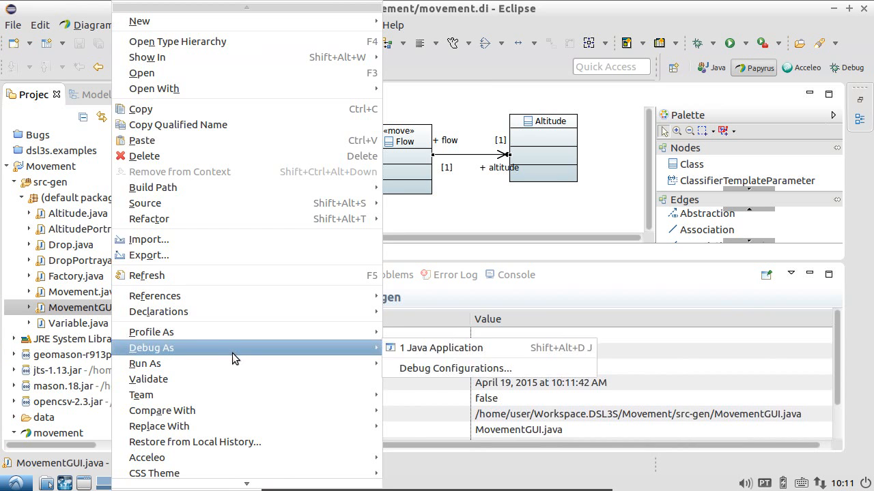
{"action": "mouse_move", "coordinate": [224, 361]}
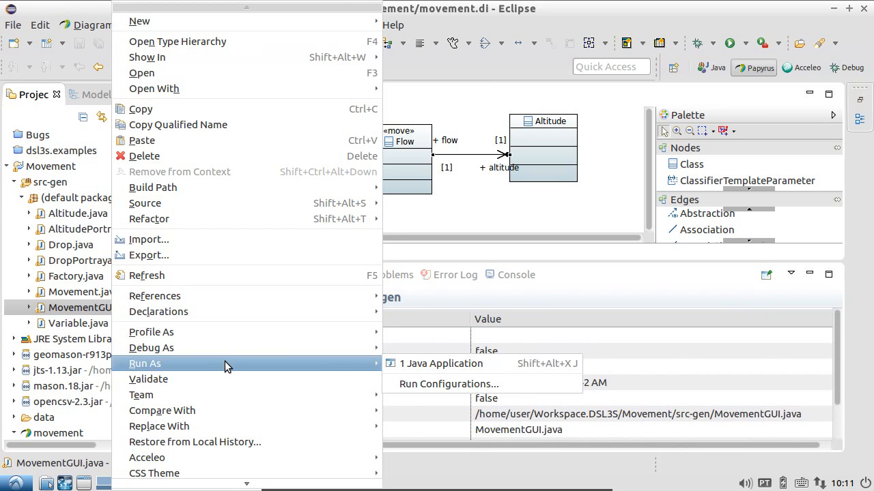
{"action": "left_click", "coordinate": [488, 367]}
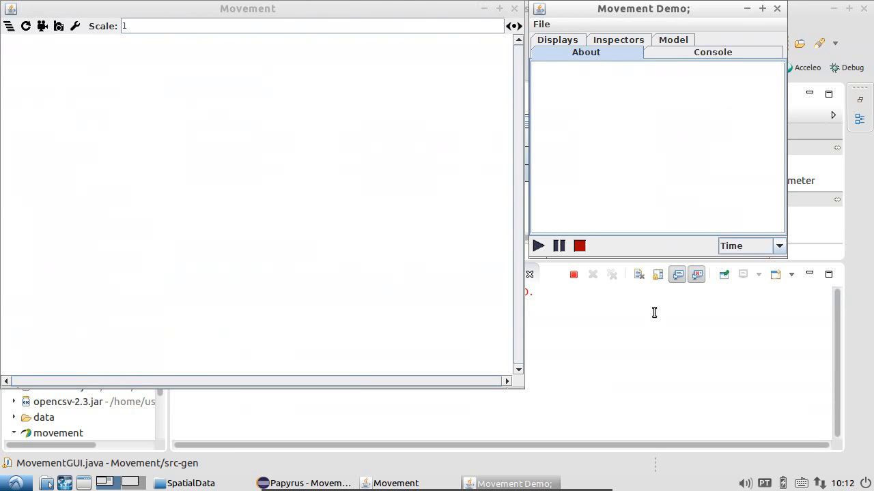
- Start the simulation paused and advance it step by step to examine how the drops move over the altitude layer
{"action": "left_click", "coordinate": [559, 247]}
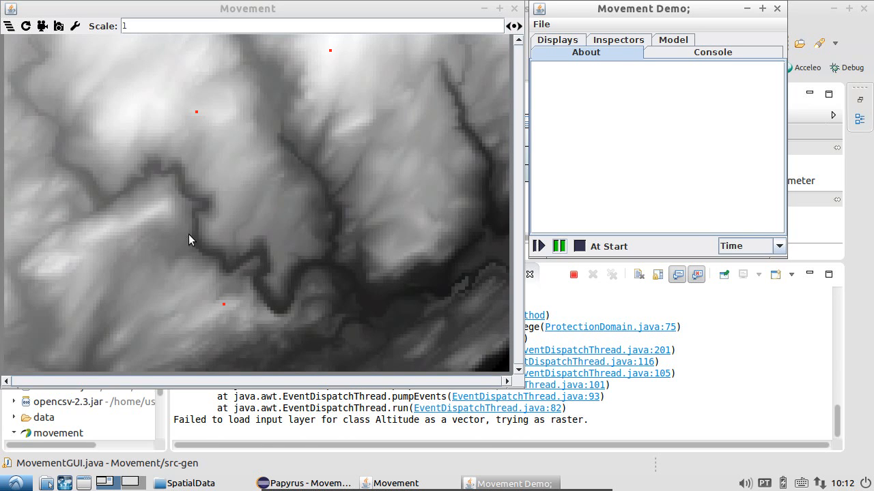
{"action": "left_click", "coordinate": [559, 247]}
{"action": "left_click", "coordinate": [559, 247]}
{"action": "left_click", "coordinate": [559, 247]}
{"action": "left_click", "coordinate": [559, 247]}
{"action": "left_click", "coordinate": [559, 248]}
{"action": "left_click", "coordinate": [559, 247]}
{"action": "left_click", "coordinate": [559, 247]}
{"action": "left_click", "coordinate": [559, 247]}
{"action": "left_click", "coordinate": [559, 247]}
{"action": "left_click", "coordinate": [559, 247]}
{"action": "left_click", "coordinate": [559, 247]}
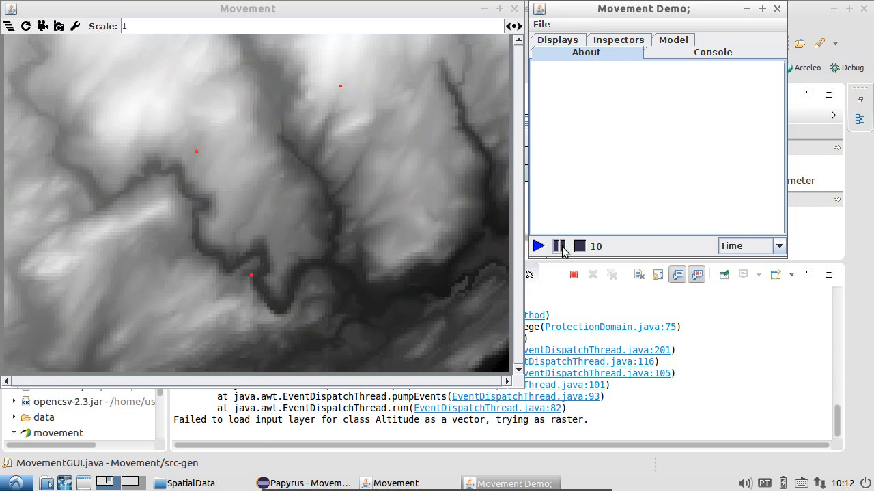
{"action": "left_click", "coordinate": [559, 247]}
{"action": "left_click", "coordinate": [560, 247]}
- Stop the simulation and close the Movement Demo window
{"action": "left_click", "coordinate": [579, 247]}
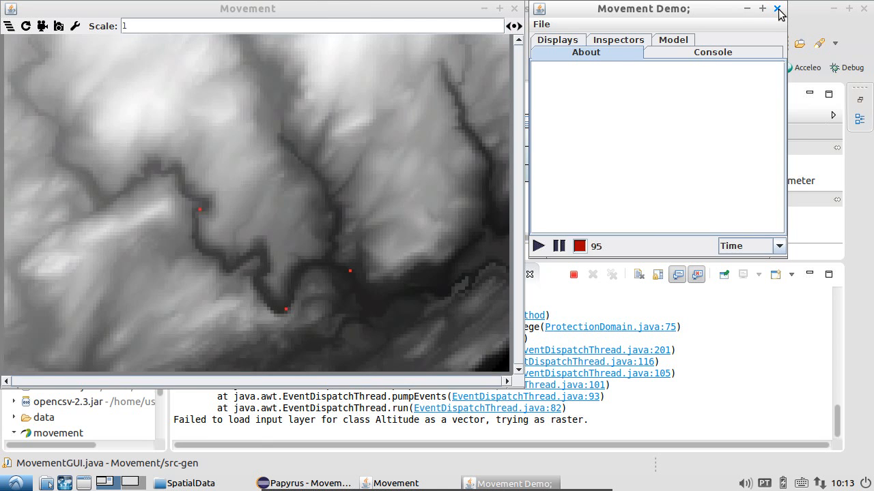
{"action": "left_click", "coordinate": [777, 10]}
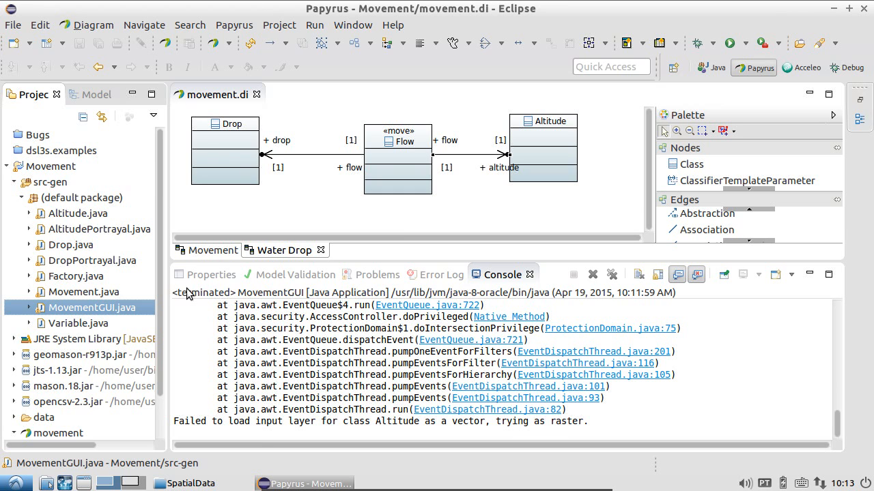
- Add a class named Follower beside the Drop class in the Movement diagram
{"action": "left_click", "coordinate": [210, 252]}
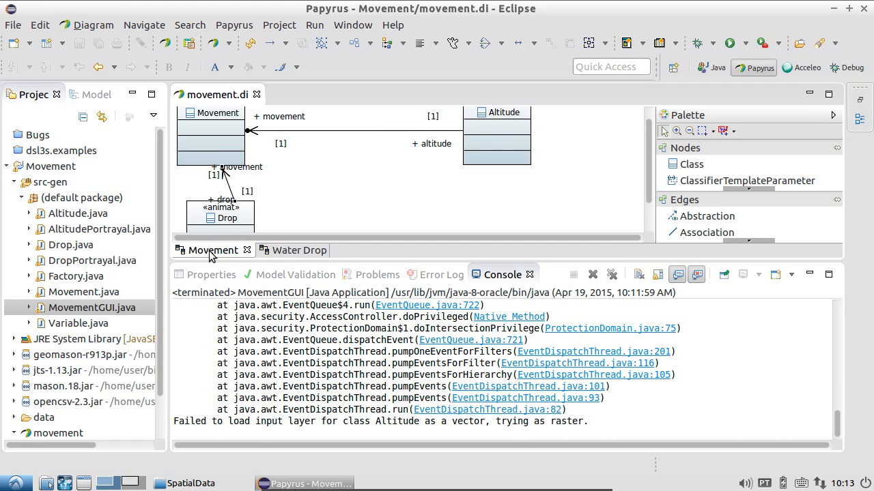
{"action": "left_click", "coordinate": [682, 167]}
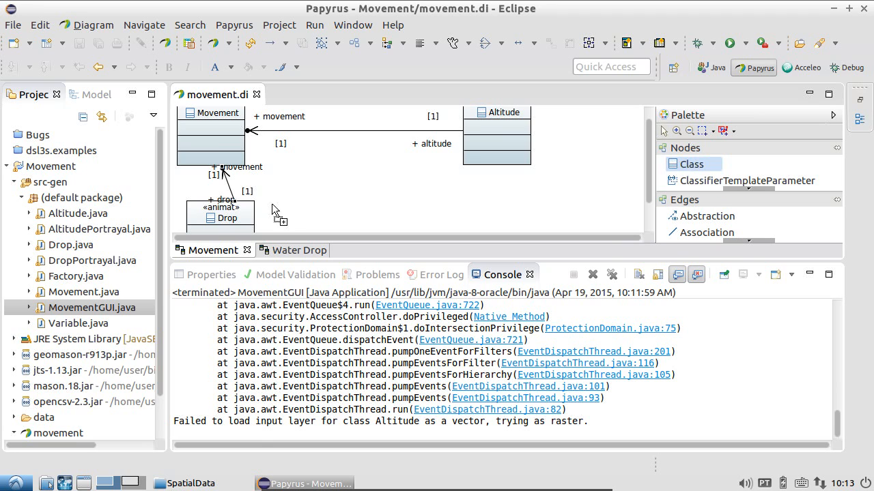
{"action": "left_click", "coordinate": [311, 200]}
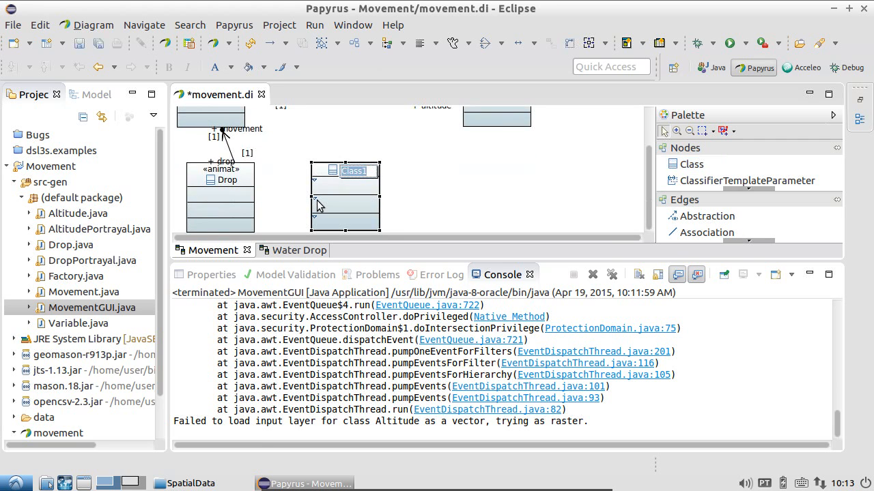
{"action": "type", "text": "Fo"}
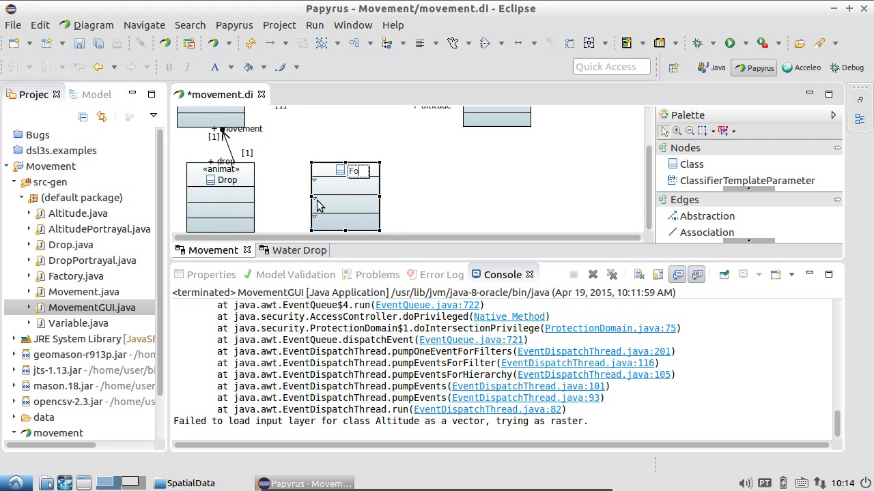
{"action": "type", "text": "llower"}
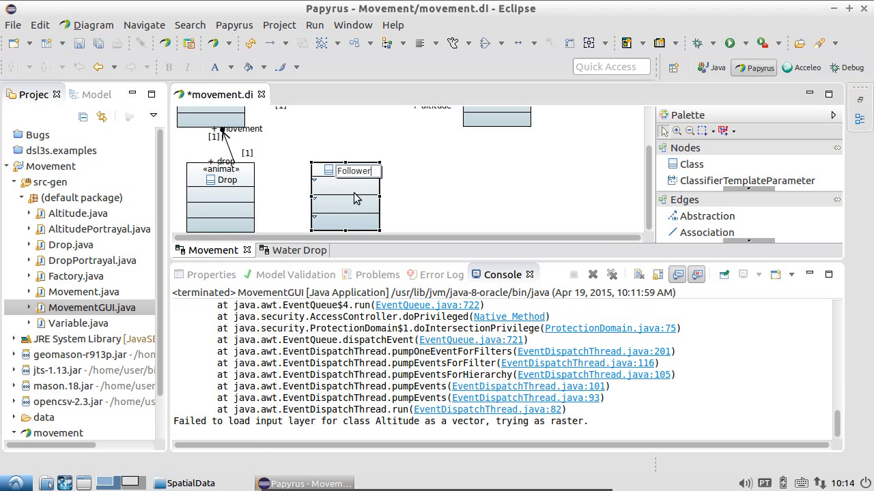
{"action": "left_click", "coordinate": [460, 185]}
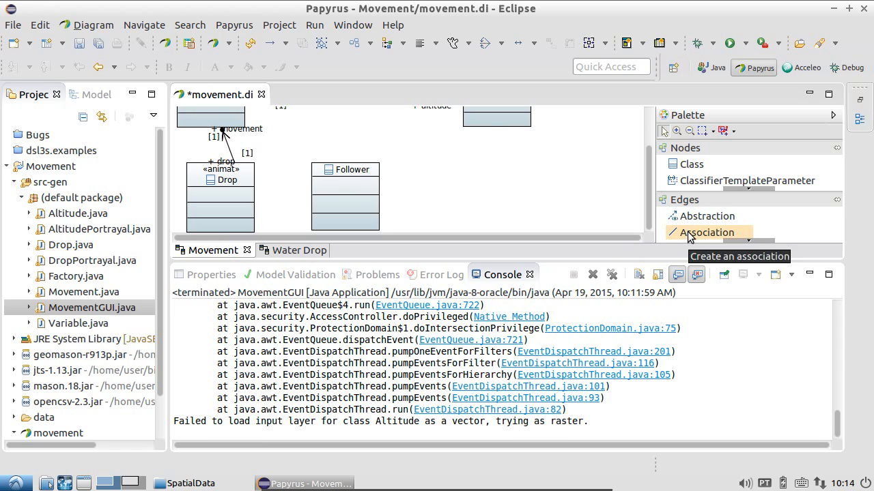
- Create an association from the Follower class to the Movement class
{"action": "left_click", "coordinate": [688, 233]}
{"action": "left_click", "coordinate": [350, 188]}
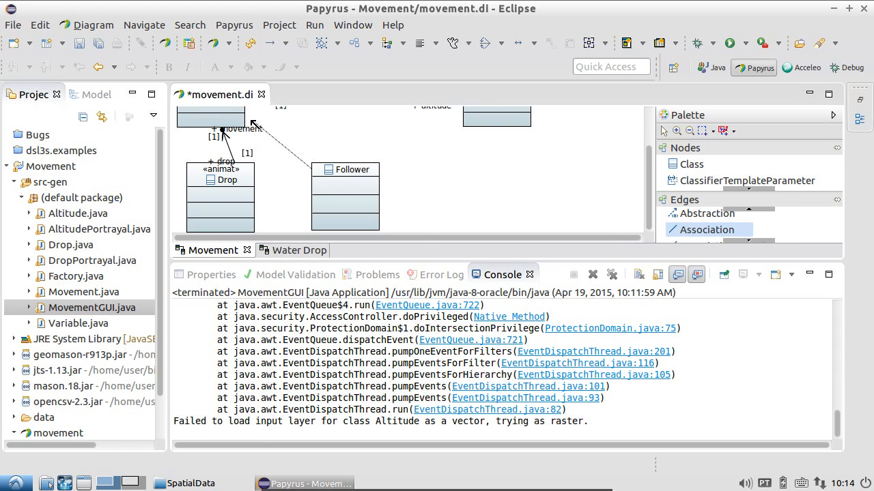
{"action": "left_click", "coordinate": [228, 164]}
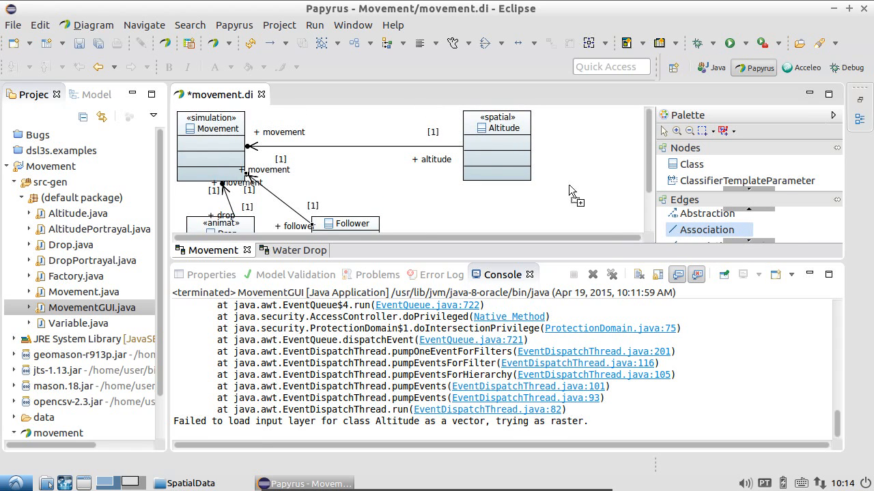
- Apply the DSL3S Animat stereotype to the Follower class
{"action": "left_click_drag", "start_coordinate": [649, 164], "coordinate": [650, 203]}
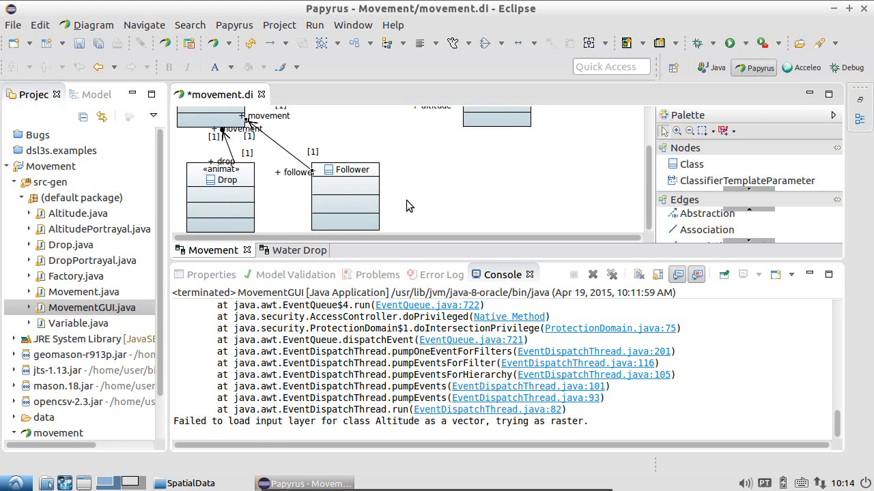
{"action": "left_click", "coordinate": [366, 194]}
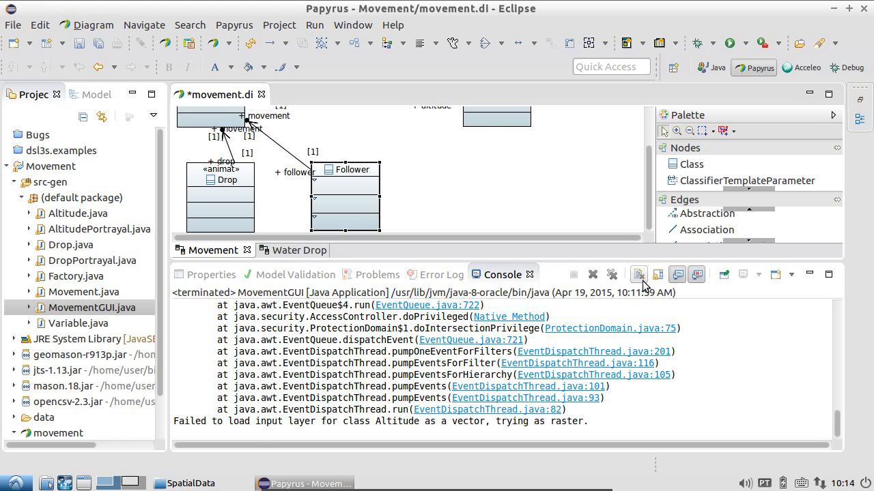
{"action": "left_click", "coordinate": [216, 276]}
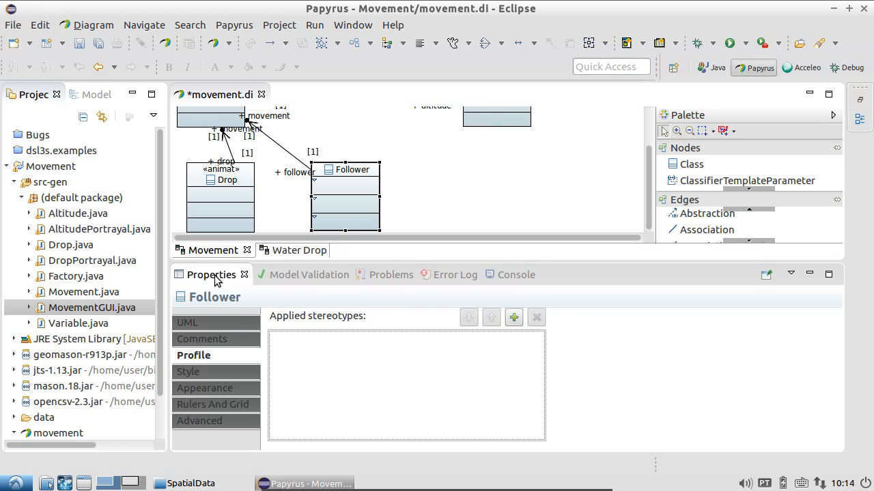
{"action": "left_click", "coordinate": [514, 317]}
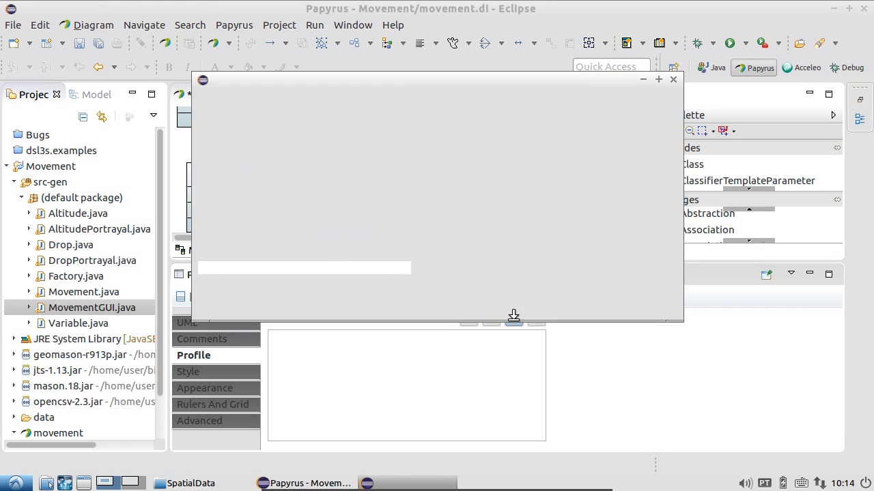
{"action": "left_click", "coordinate": [350, 133]}
{"action": "left_click", "coordinate": [426, 175]}
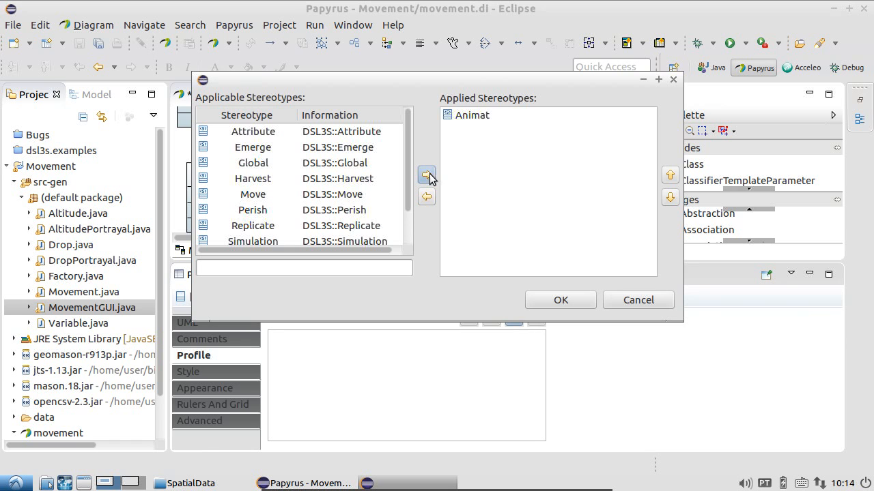
{"action": "left_click", "coordinate": [558, 299]}
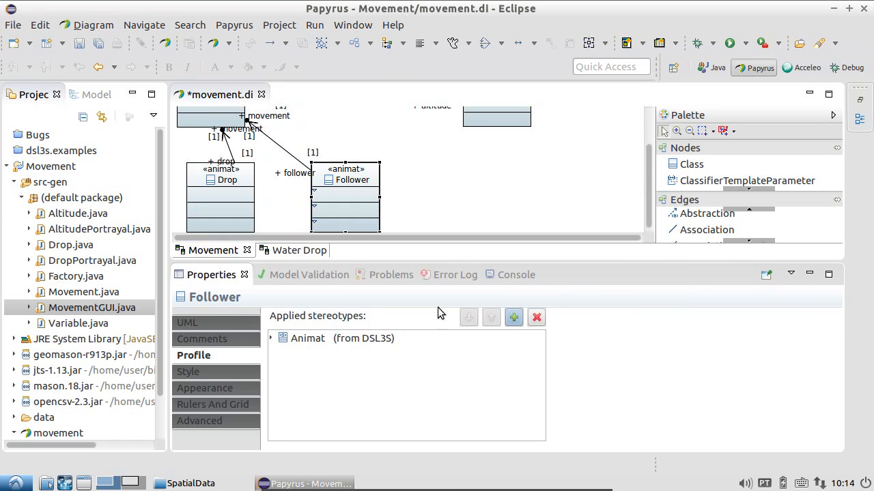
- Set the Follower's Animat properties initNum to 60 and wanderer to true
{"action": "left_click", "coordinate": [271, 338]}
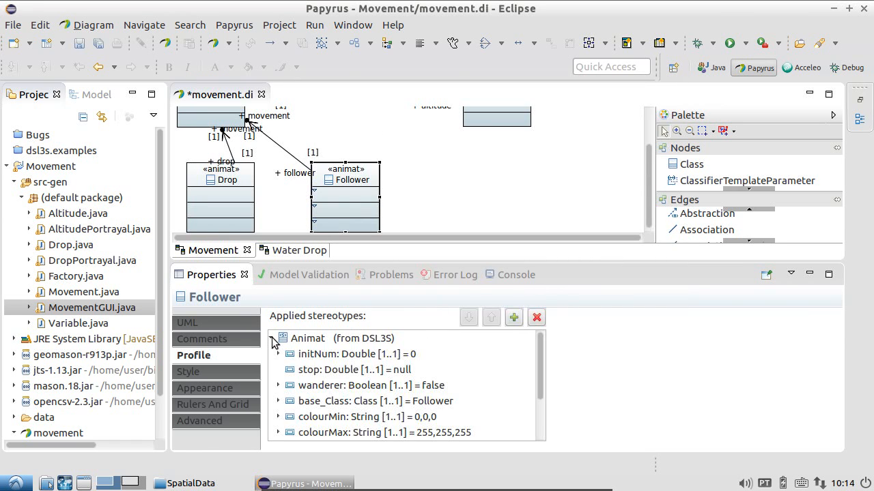
{"action": "left_click", "coordinate": [398, 354]}
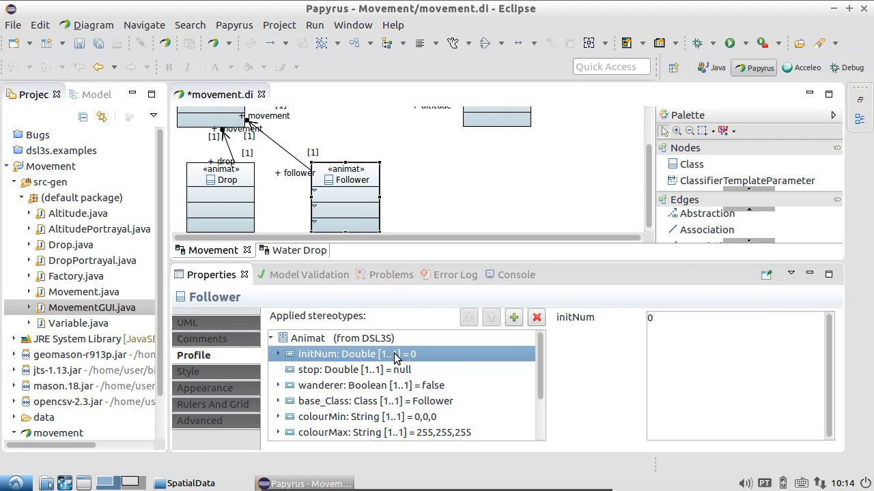
{"action": "left_click", "coordinate": [695, 326]}
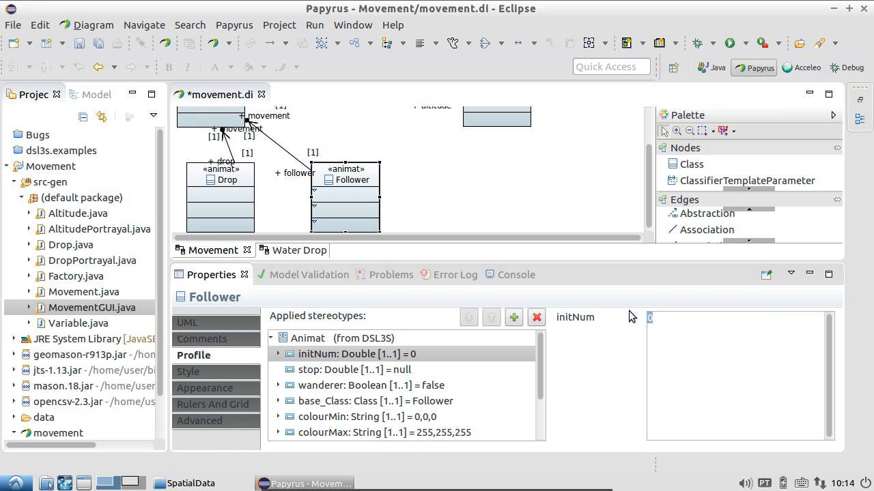
{"action": "type", "text": "60"}
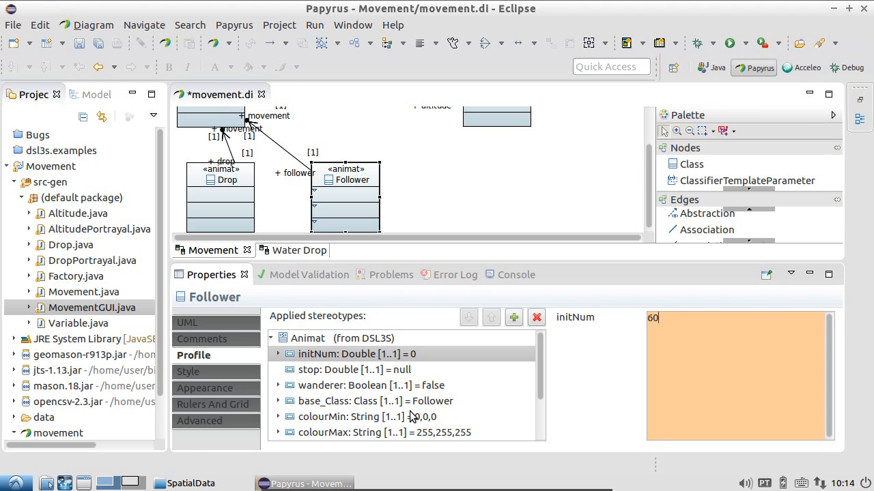
{"action": "scroll", "coordinate": [537, 355], "scroll_direction": "down", "scroll_amount": 2}
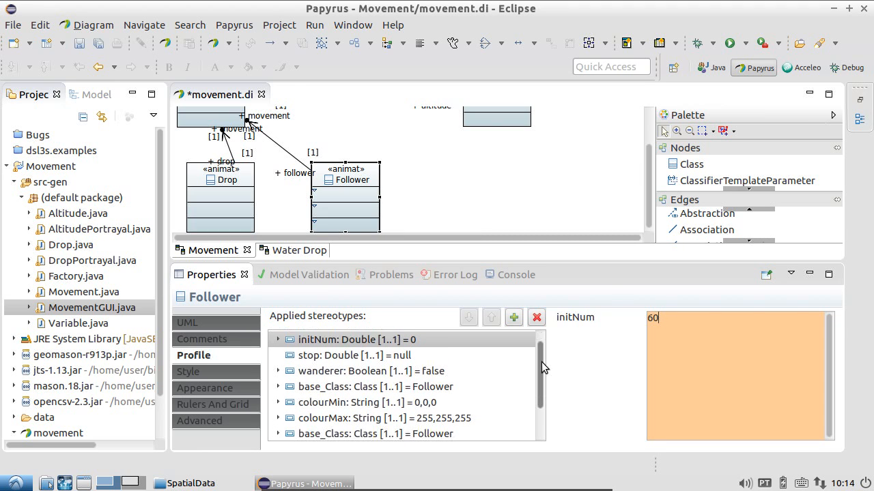
{"action": "scroll", "coordinate": [542, 360], "scroll_direction": "up", "scroll_amount": 1}
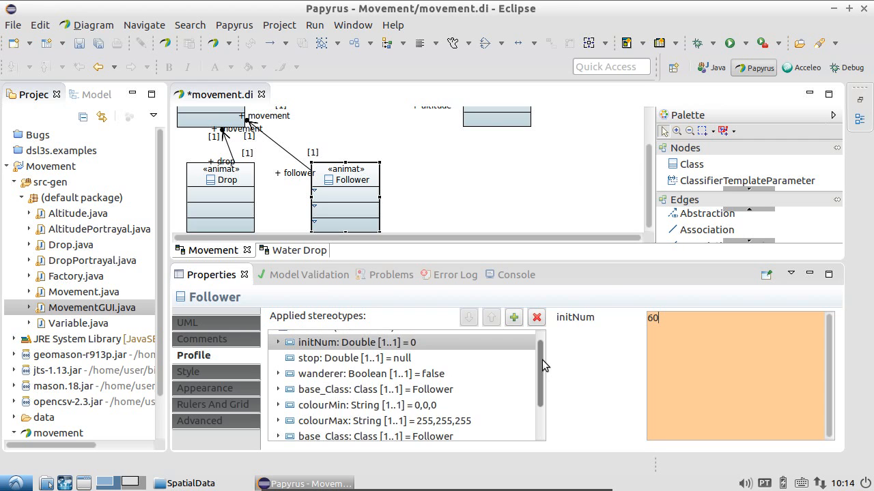
{"action": "left_click", "coordinate": [366, 380]}
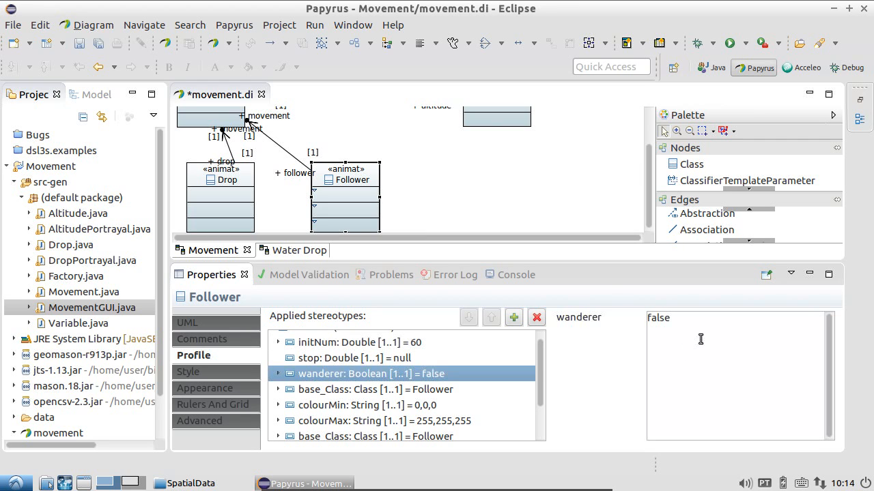
{"action": "double_click", "coordinate": [688, 322]}
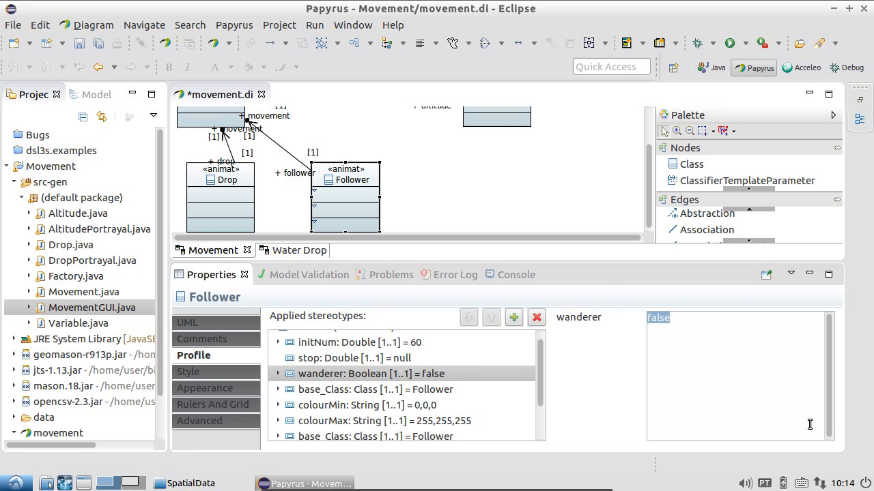
{"action": "type", "text": "true"}
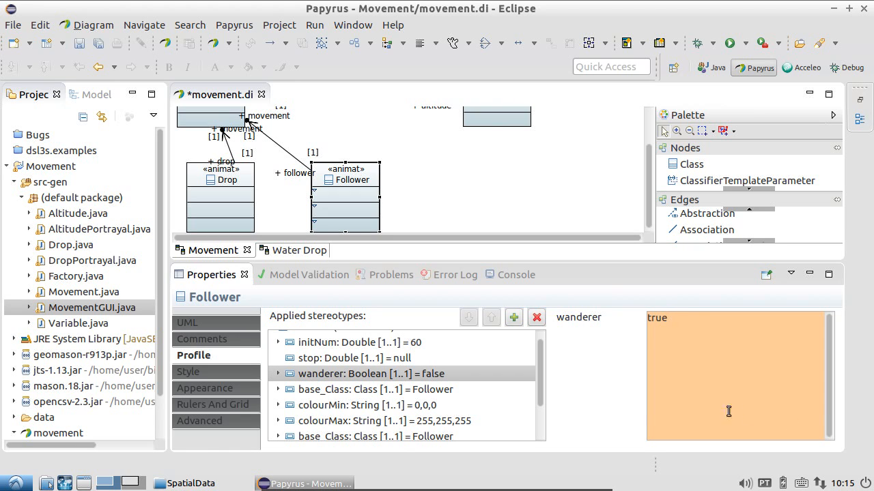
- Set the Follower's Animat colourMax property to 32,255,32
{"action": "left_click", "coordinate": [372, 406]}
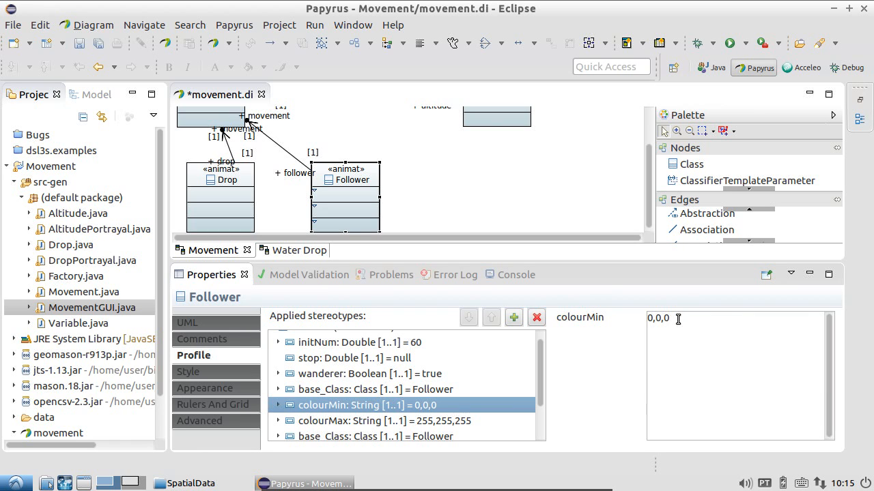
{"action": "left_click", "coordinate": [417, 421]}
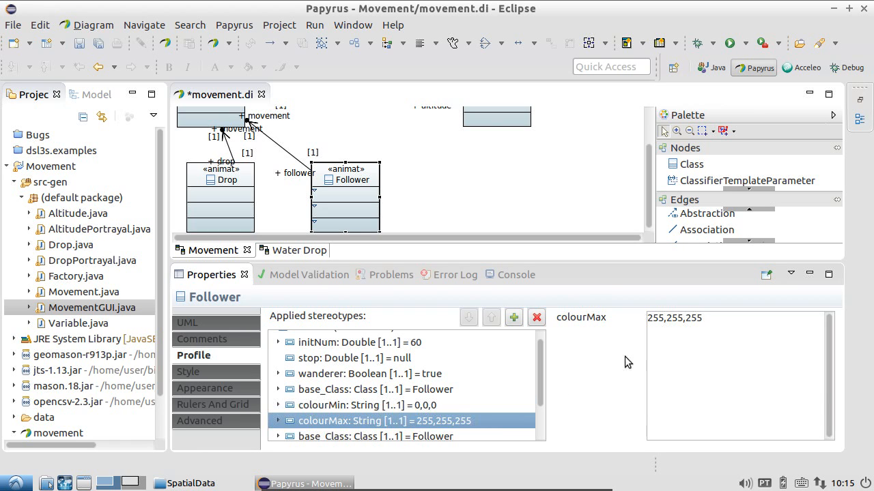
{"action": "double_click", "coordinate": [653, 318]}
{"action": "type", "text": "32"}
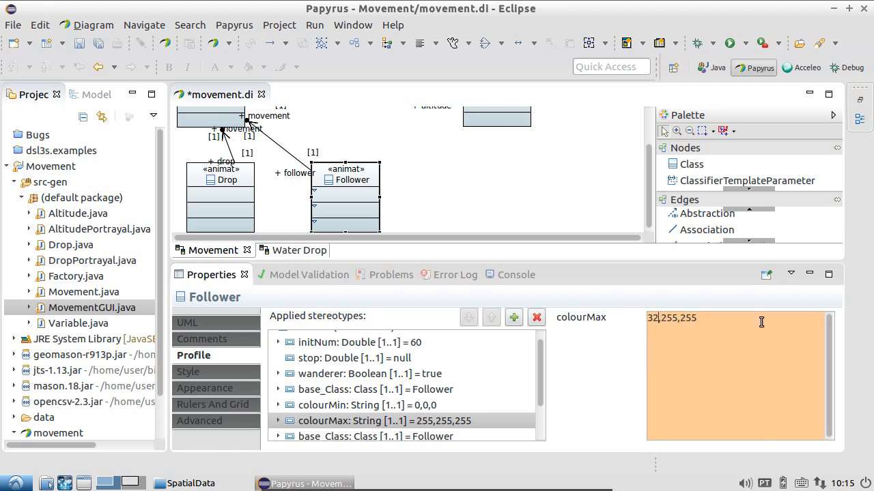
{"action": "double_click", "coordinate": [689, 318]}
{"action": "type", "text": "32"}
{"action": "key", "text": "ctrl+a"}
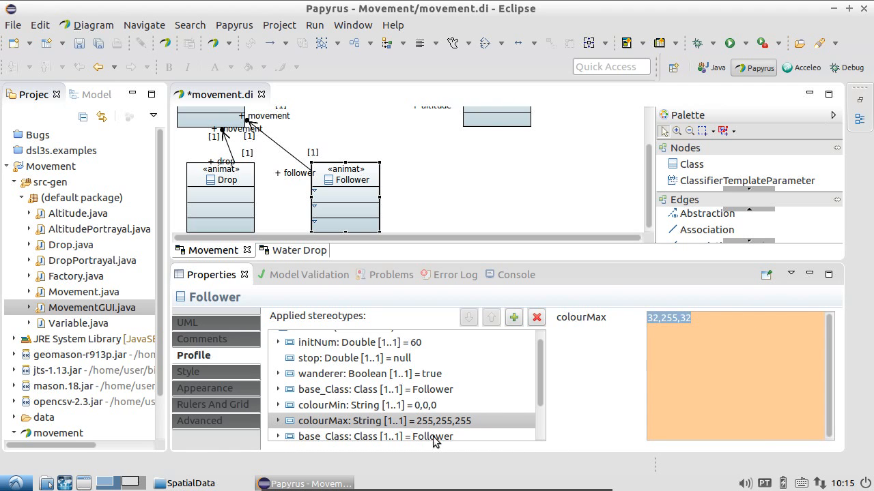
- Set the Follower's Animat colourMin property to 32,255,32
{"action": "left_click", "coordinate": [428, 407]}
{"action": "left_click", "coordinate": [689, 324]}
{"action": "key", "text": "ctrl+a"}
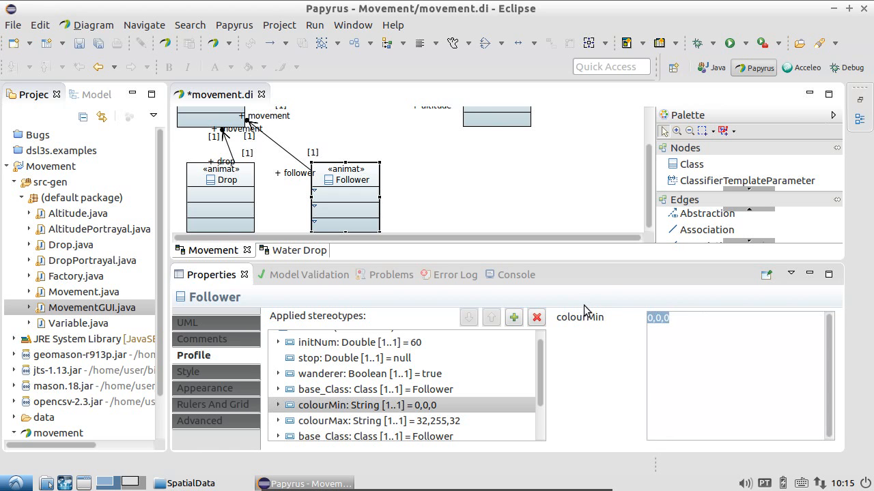
{"action": "type", "text": "32,255,32"}
{"action": "left_click_drag", "start_coordinate": [540, 366], "coordinate": [517, 366]}
{"action": "left_click", "coordinate": [464, 381]}
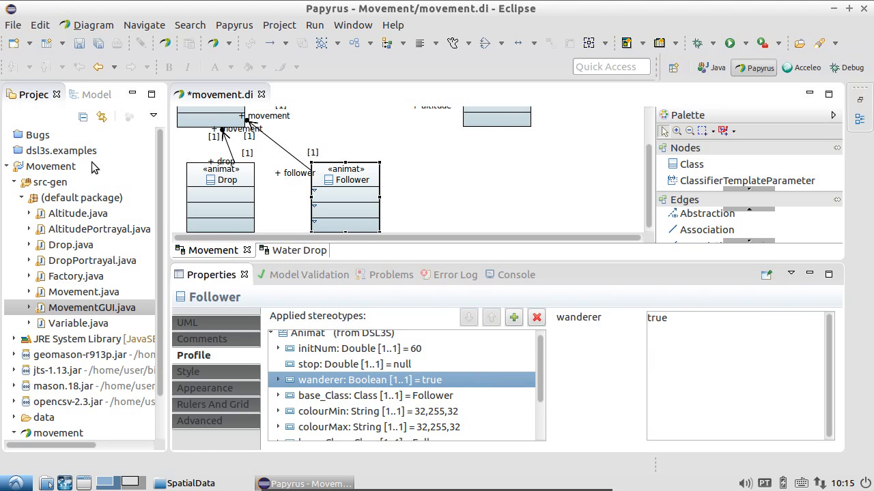
- Create a UML class diagram named Follower under the model root and place the existing Follower class in it
{"action": "left_click", "coordinate": [85, 94]}
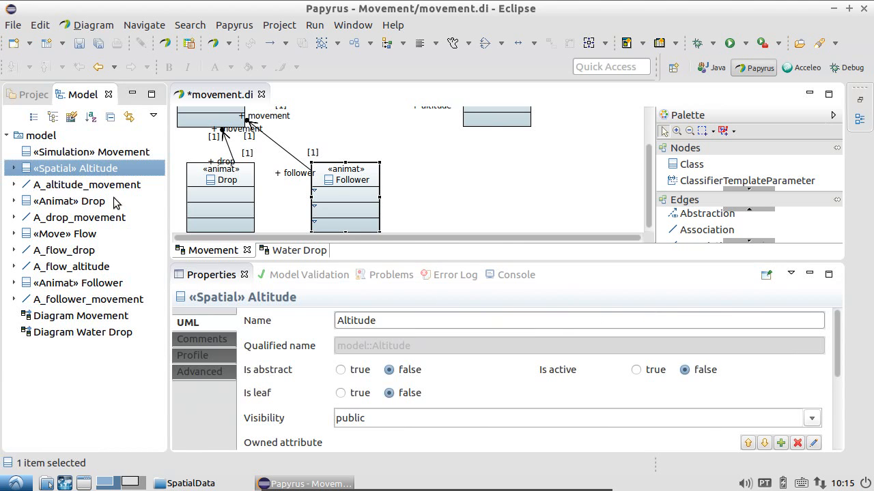
{"action": "left_click", "coordinate": [51, 136]}
{"action": "right_click", "coordinate": [51, 136]}
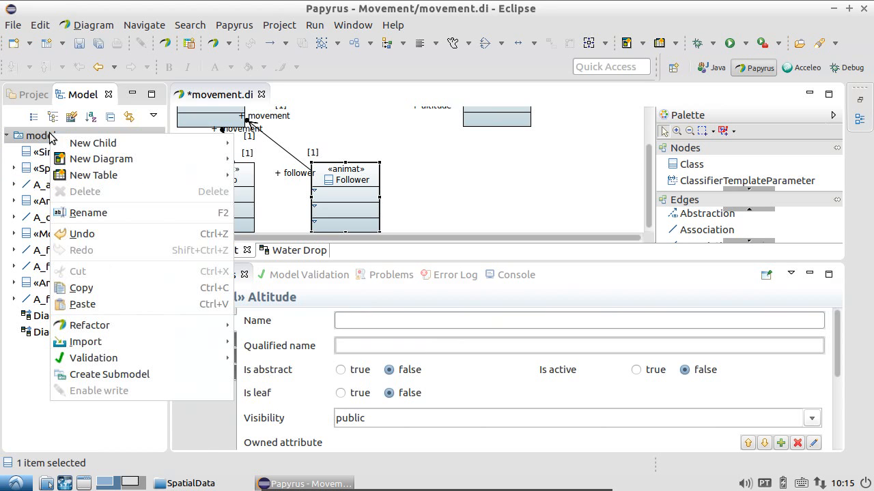
{"action": "mouse_move", "coordinate": [104, 161]}
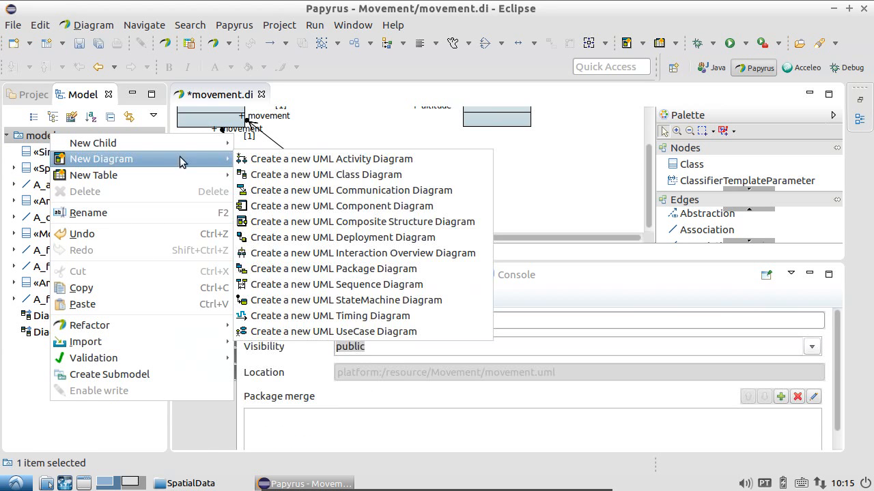
{"action": "left_click", "coordinate": [381, 177]}
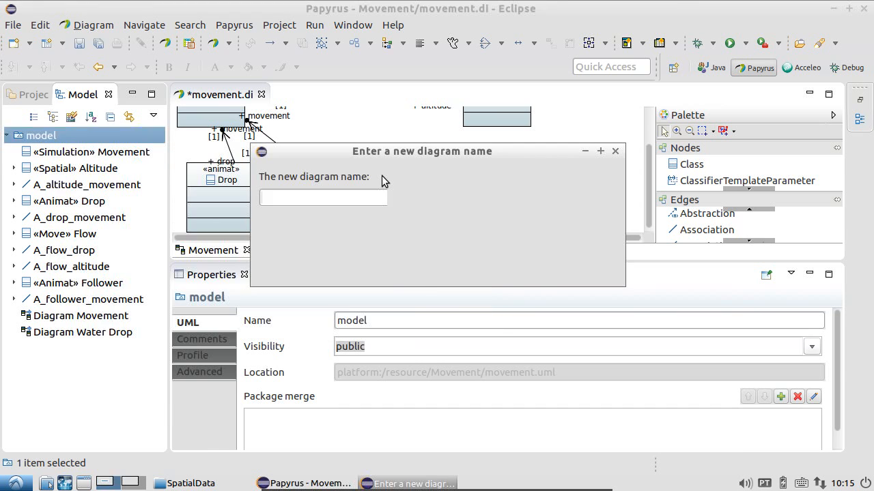
{"action": "type", "text": "Follower"}
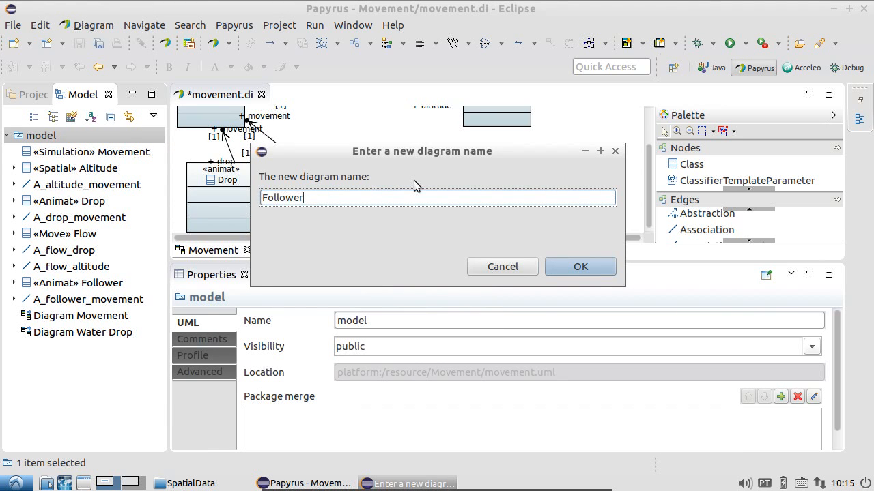
{"action": "left_click", "coordinate": [599, 271]}
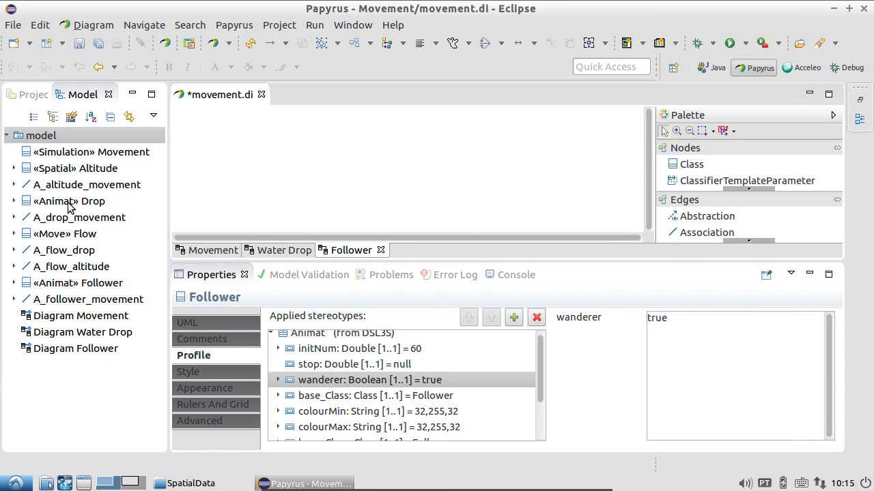
{"action": "left_click", "coordinate": [89, 285]}
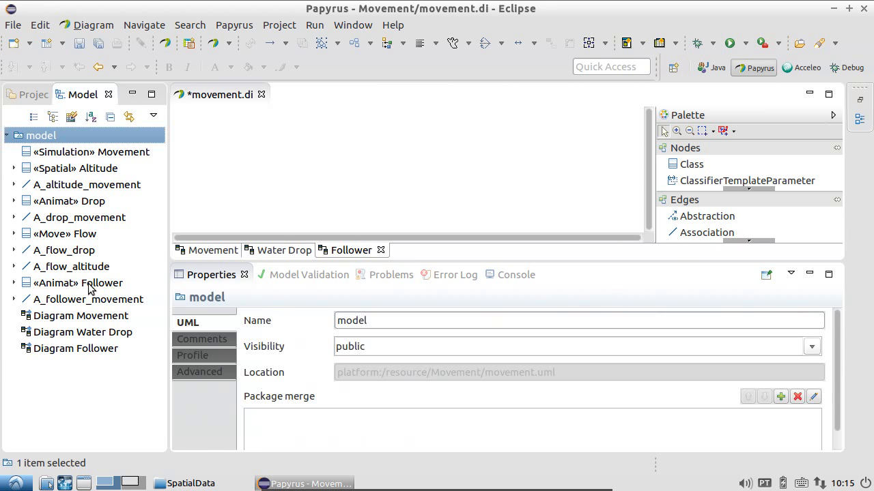
{"action": "left_click_drag", "start_coordinate": [89, 286], "coordinate": [197, 116]}
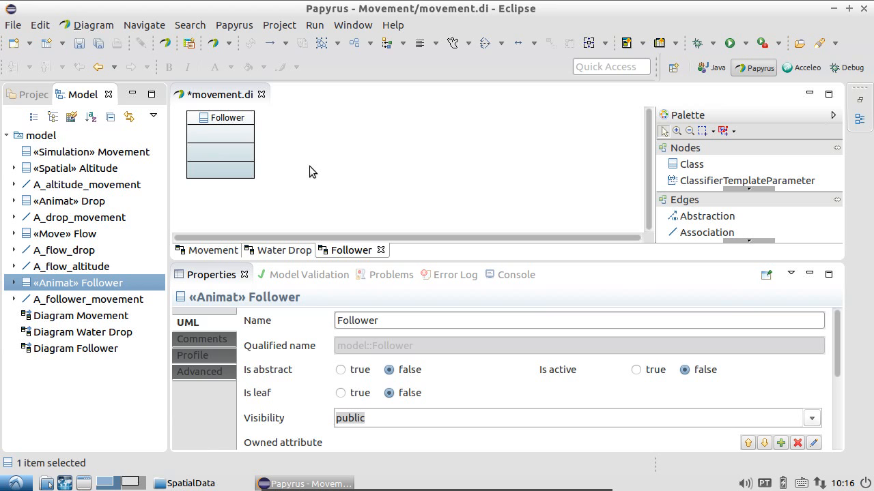
- Add a class named Identity below the Drop class in the Water Drop diagram
{"action": "left_click", "coordinate": [285, 250]}
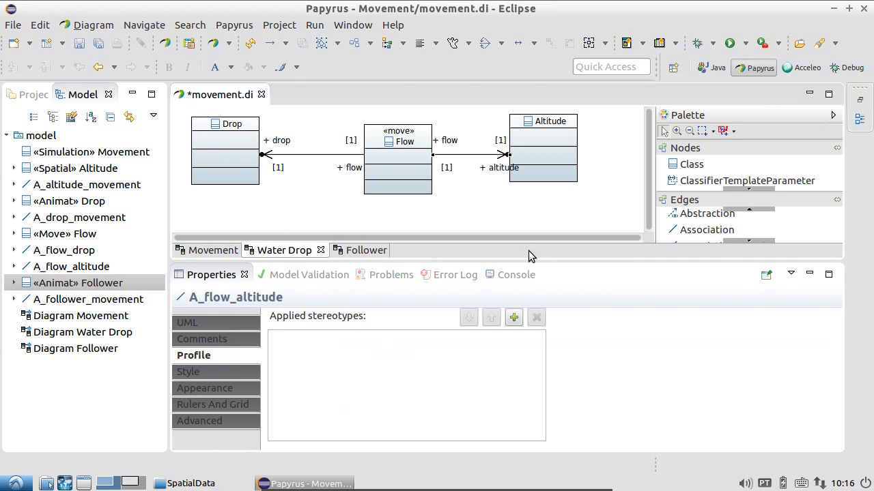
{"action": "left_click_drag", "start_coordinate": [532, 262], "coordinate": [531, 309]}
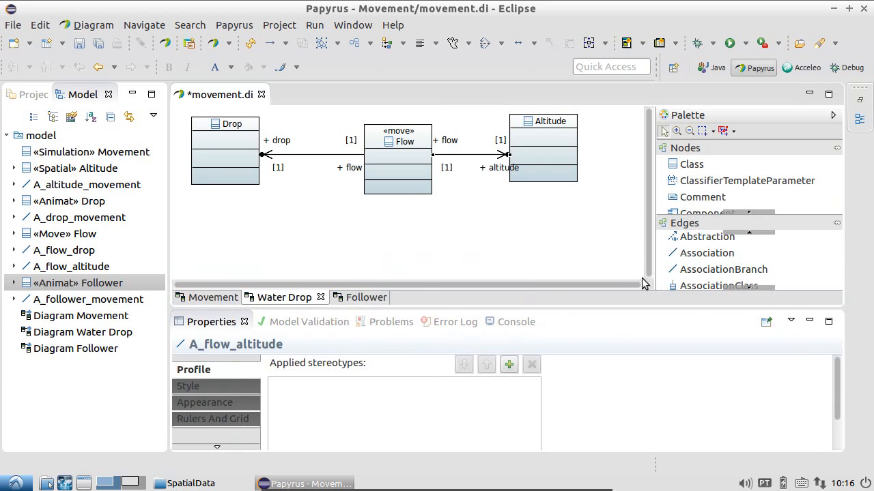
{"action": "left_click", "coordinate": [691, 164]}
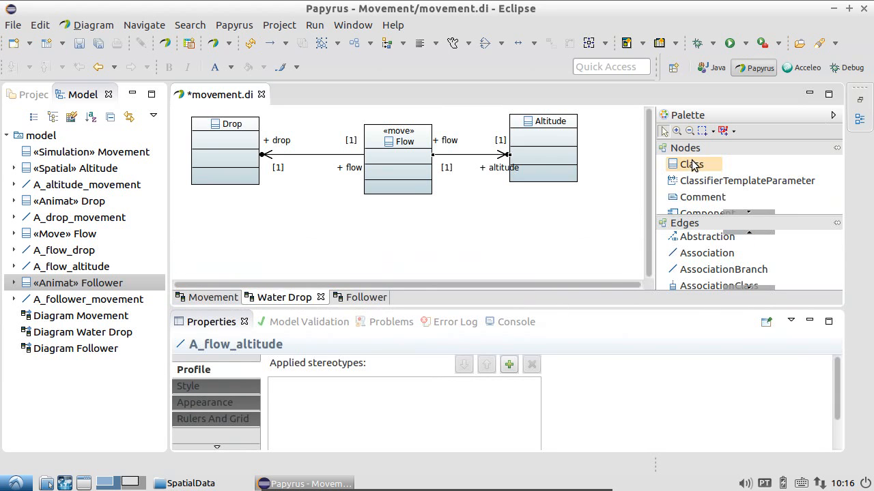
{"action": "left_click", "coordinate": [196, 214]}
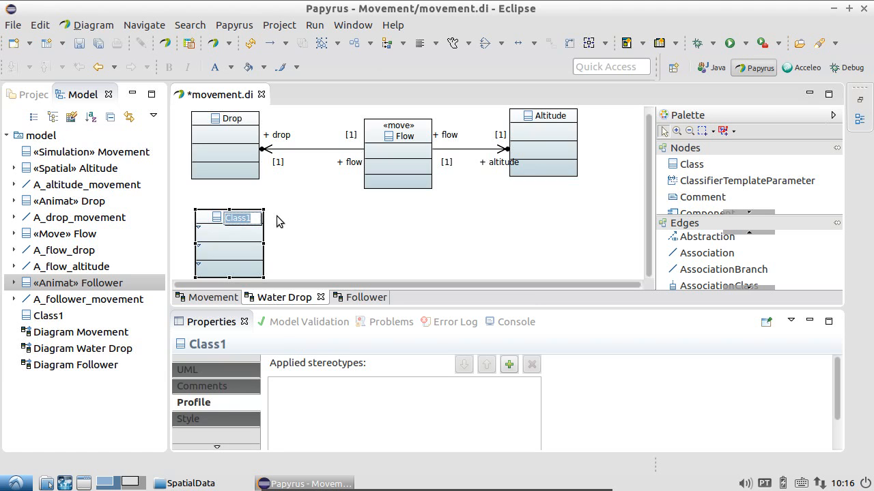
{"action": "type", "text": "Identity"}
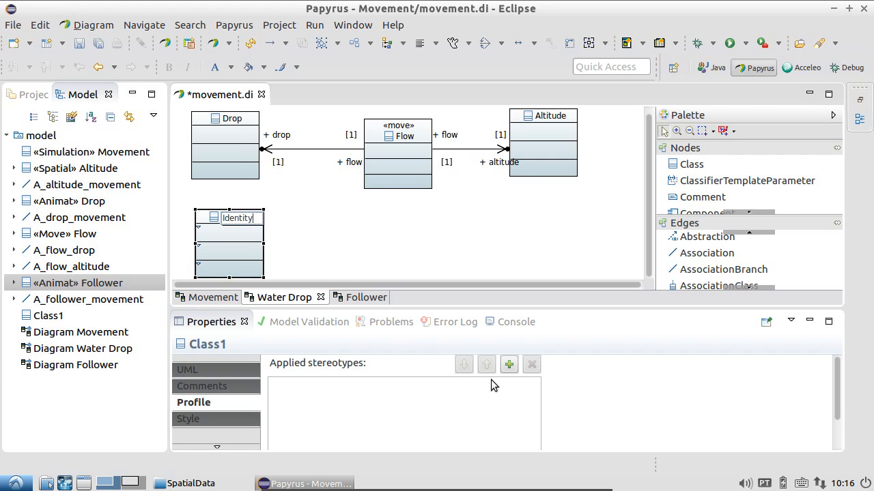
- Apply the DSL3S Attribute stereotype to the Identity class
{"action": "left_click", "coordinate": [508, 367]}
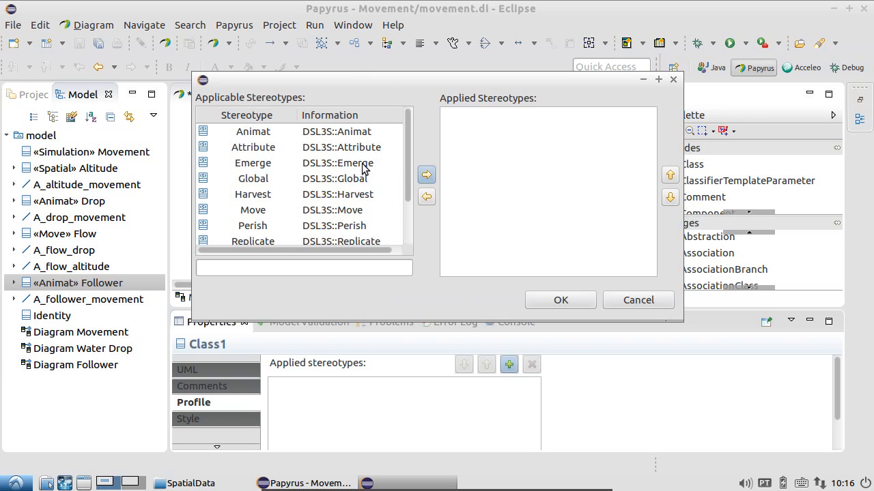
{"action": "left_click", "coordinate": [357, 150]}
{"action": "left_click", "coordinate": [428, 176]}
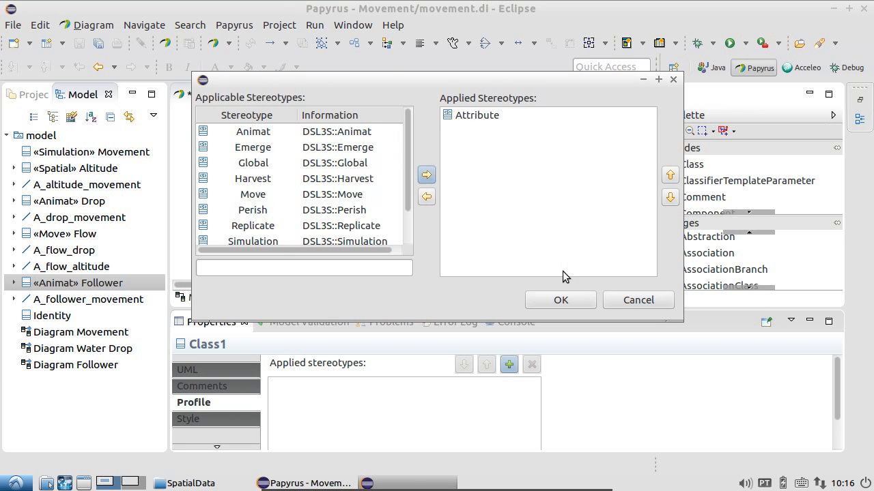
{"action": "left_click", "coordinate": [563, 298]}
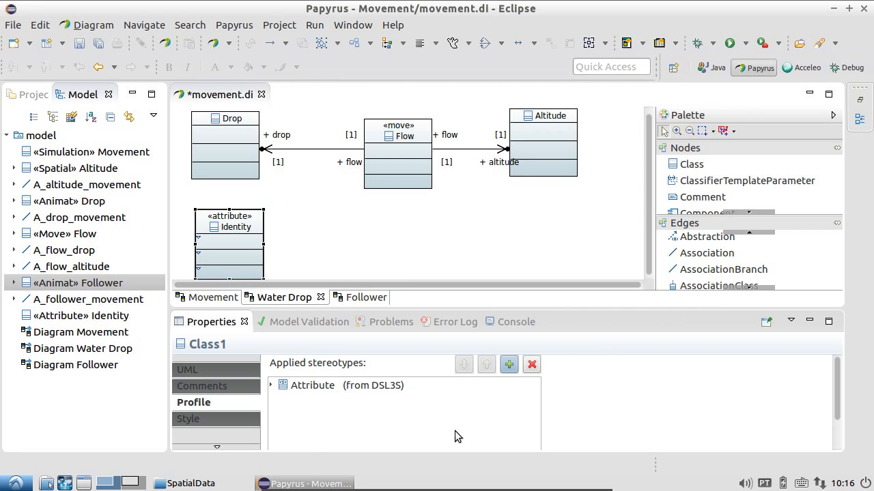
- Set both minValue and maxValue of the Identity class's Attribute stereotype to 1
{"action": "left_click", "coordinate": [271, 386]}
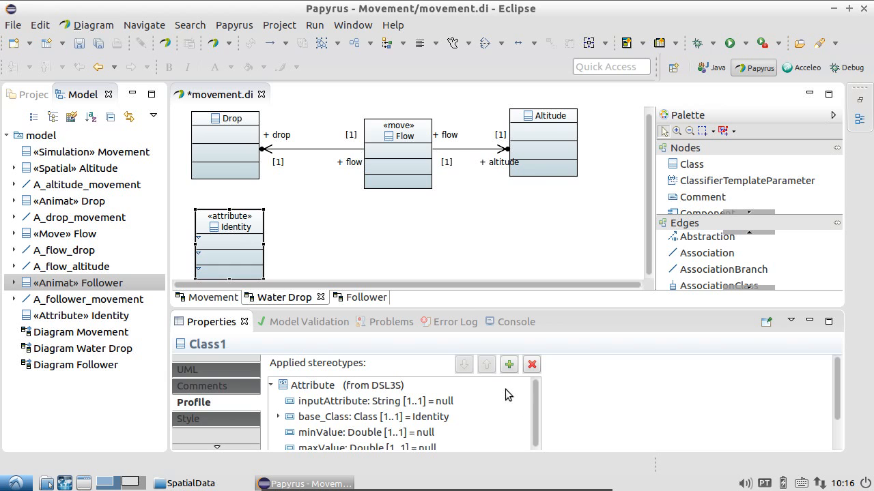
{"action": "left_click_drag", "start_coordinate": [537, 400], "coordinate": [531, 425]}
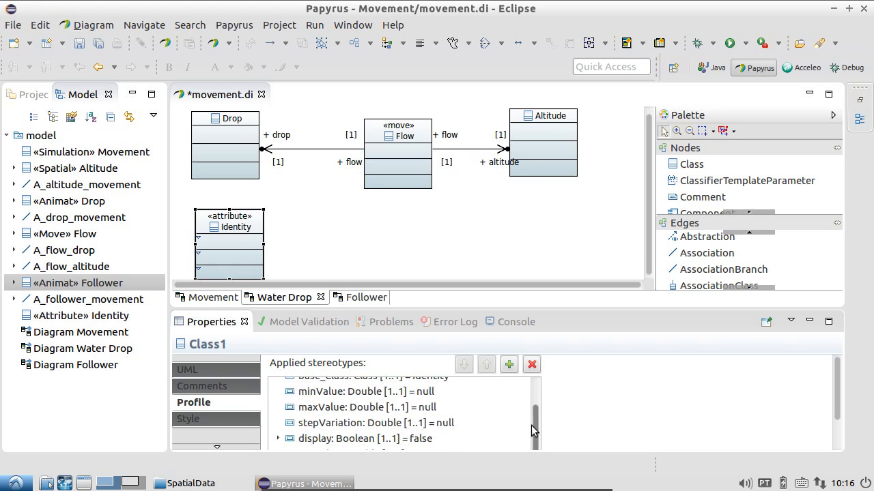
{"action": "left_click", "coordinate": [426, 393]}
{"action": "left_click", "coordinate": [700, 373]}
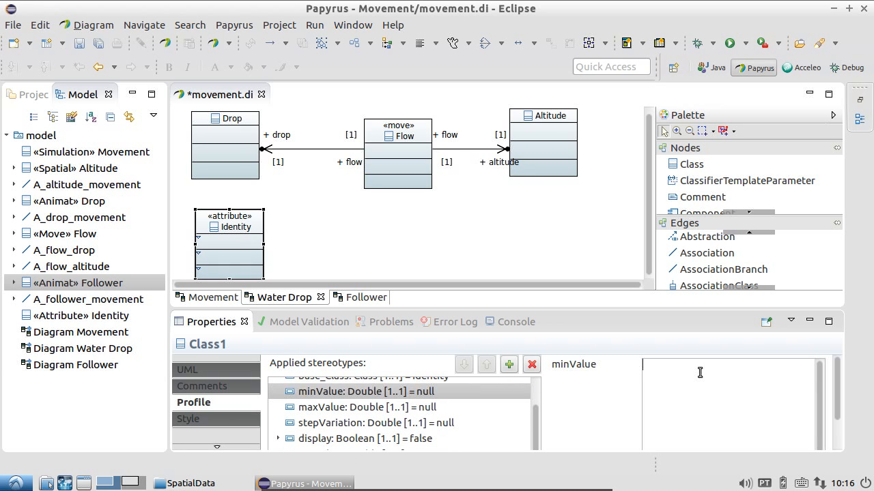
{"action": "type", "text": "1"}
{"action": "left_click", "coordinate": [436, 408]}
{"action": "left_click", "coordinate": [666, 379]}
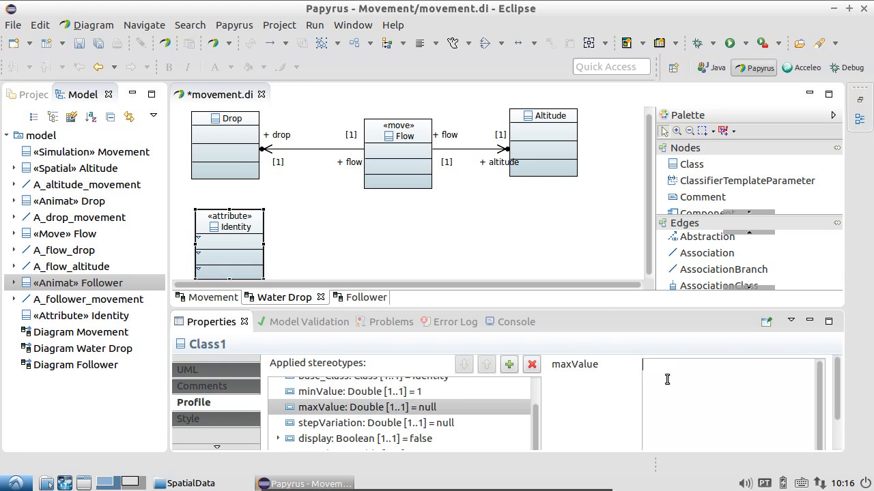
{"action": "type", "text": "1"}
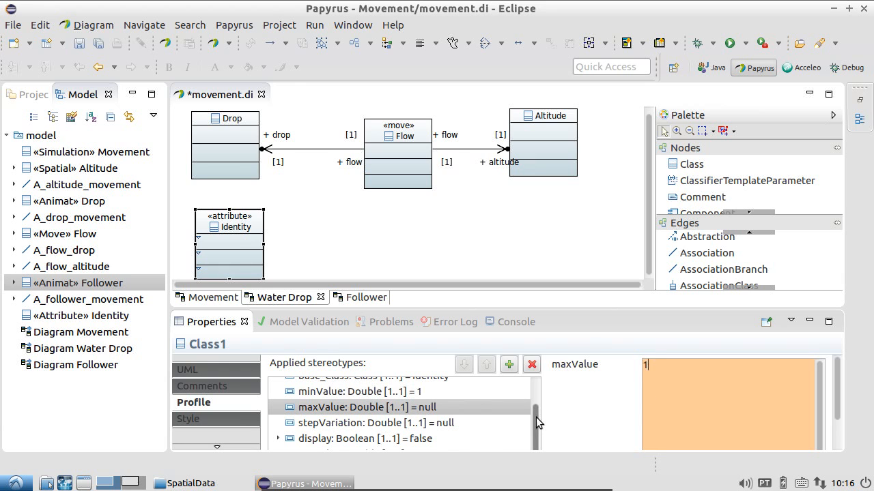
- Set the initValue of the Identity class's Attribute stereotype to 1
{"action": "scroll", "coordinate": [536, 420], "scroll_direction": "down", "scroll_amount": 1}
{"action": "left_click", "coordinate": [410, 434]}
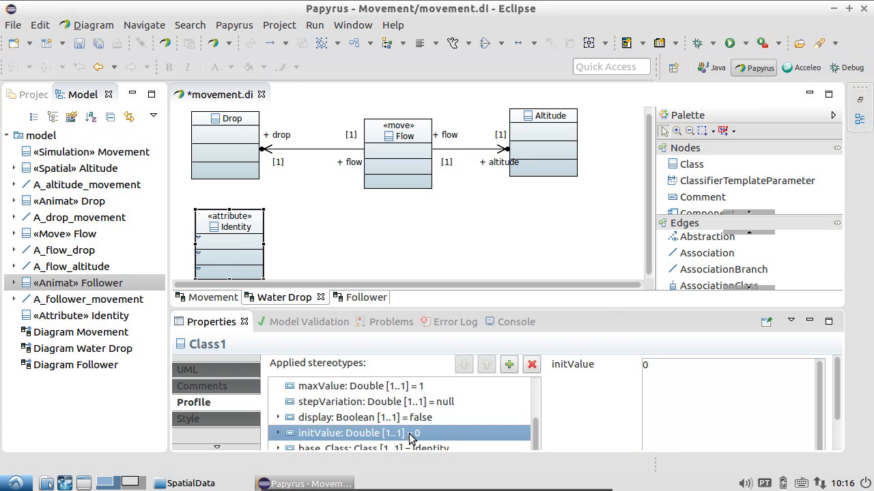
{"action": "double_click", "coordinate": [645, 365]}
{"action": "type", "text": "1"}
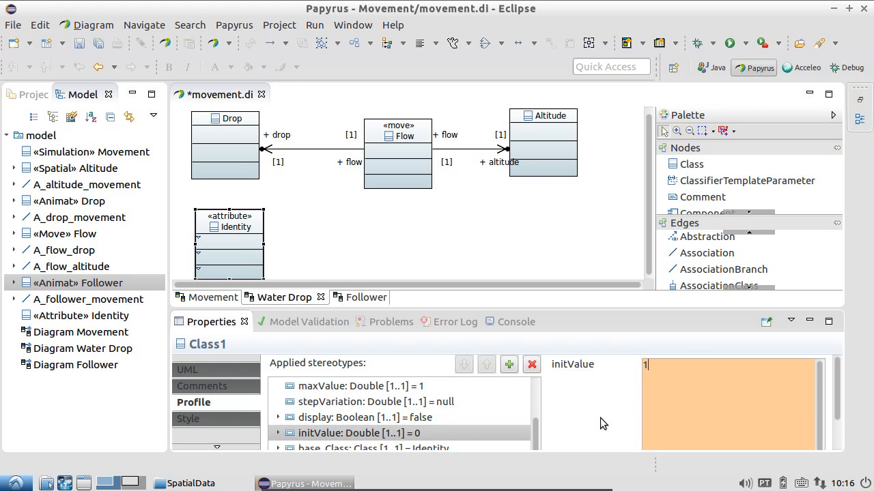
- Draw an association from the Identity class to the Drop class in the Water Drop diagram
{"action": "left_click", "coordinate": [692, 256]}
{"action": "left_click", "coordinate": [231, 226]}
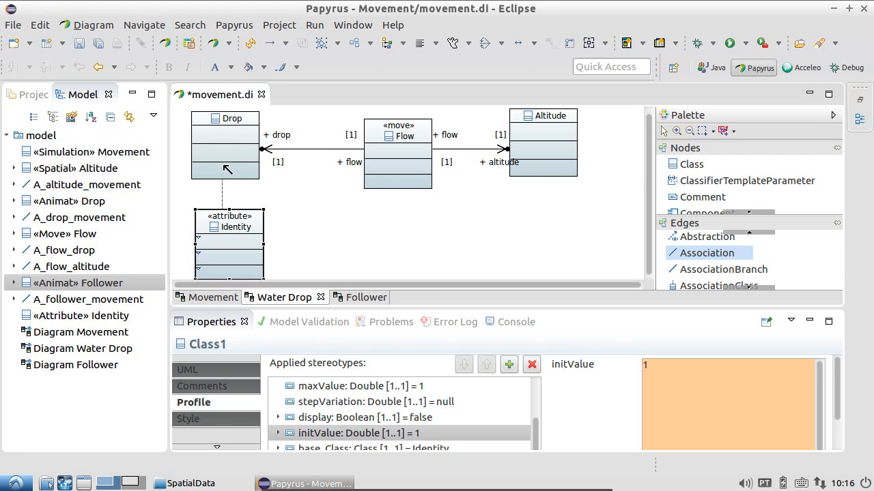
{"action": "left_click", "coordinate": [224, 166]}
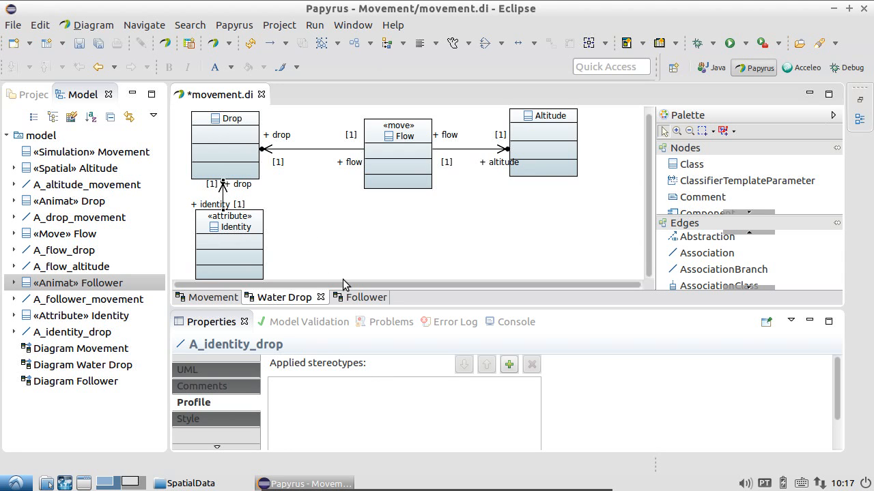
- Place the existing Identity class in the Follower diagram, well to the right of the Follower class
{"action": "left_click", "coordinate": [354, 297]}
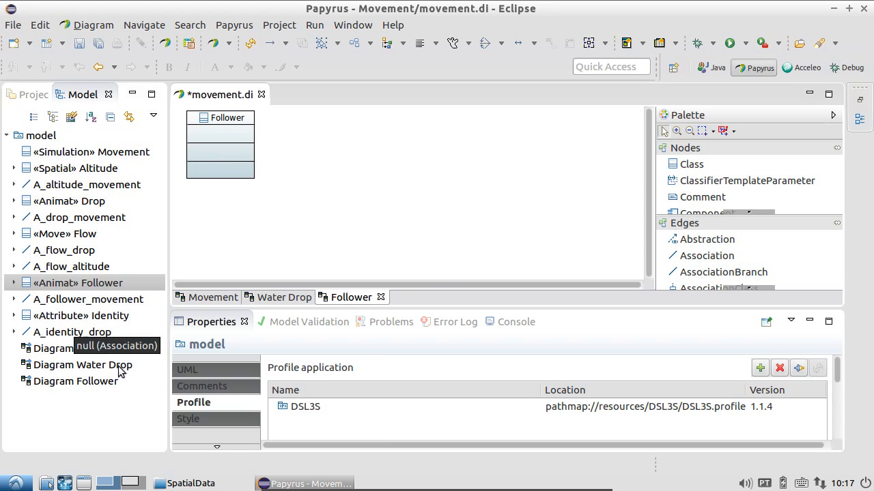
{"action": "left_click", "coordinate": [115, 400]}
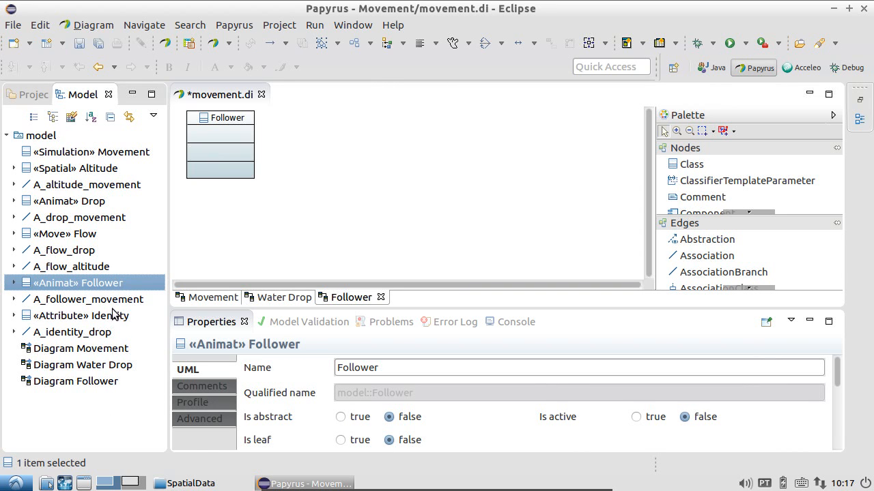
{"action": "left_click_drag", "start_coordinate": [37, 318], "coordinate": [504, 112]}
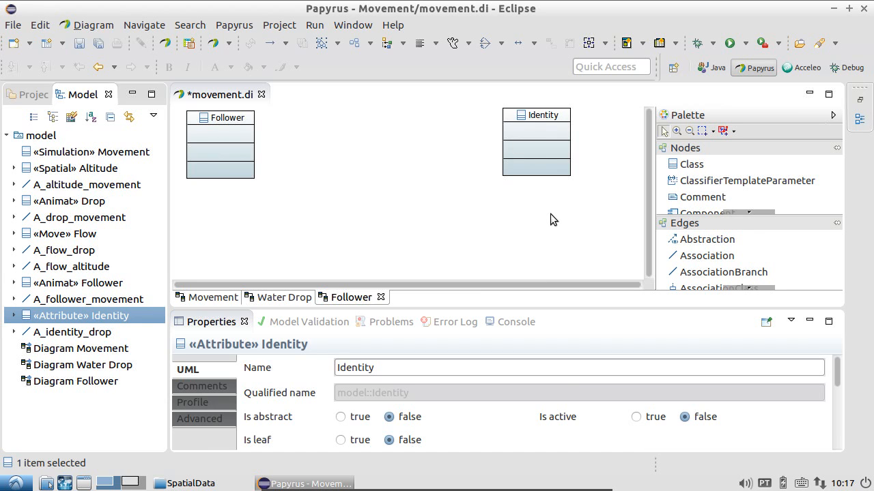
- Add a class named Follow between the Follower and Identity classes in the Follower diagram
{"action": "left_click", "coordinate": [689, 164]}
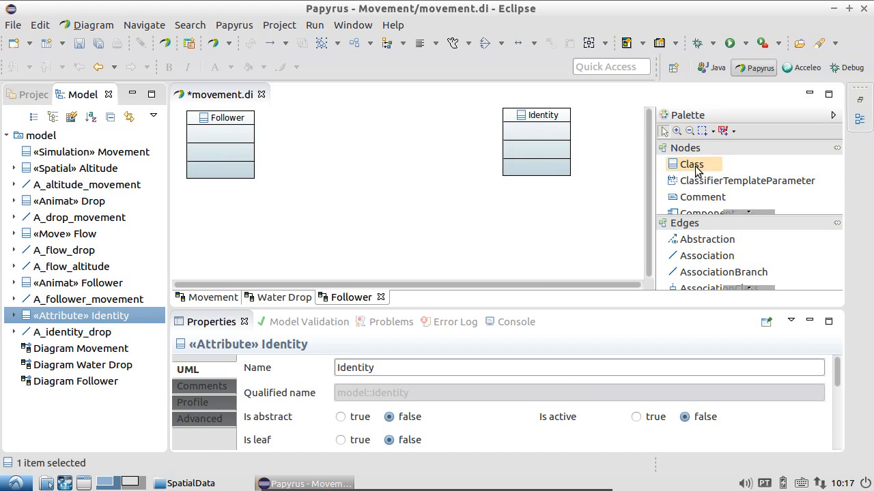
{"action": "left_click", "coordinate": [370, 119]}
{"action": "left_click", "coordinate": [361, 119]}
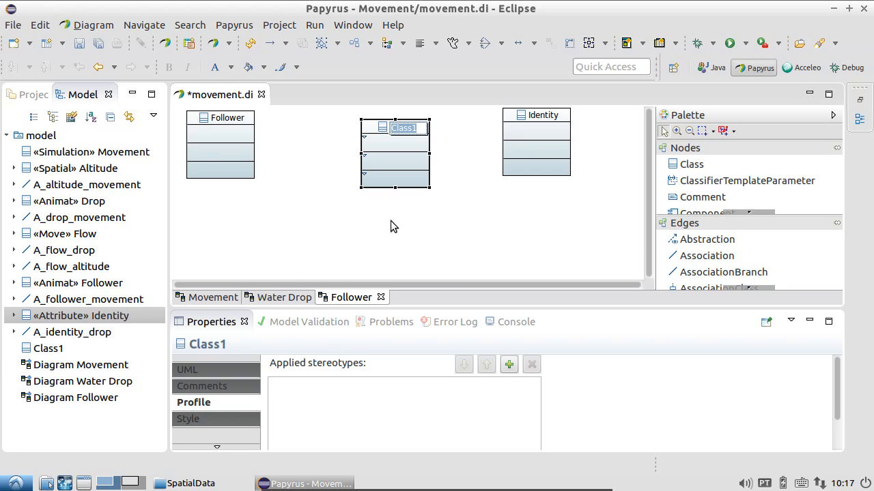
{"action": "type", "text": "Follow"}
{"action": "left_click", "coordinate": [390, 223]}
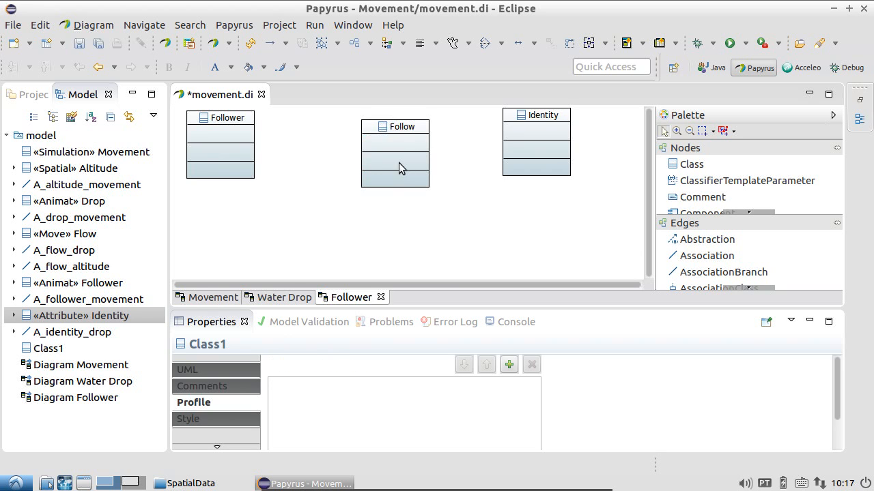
- Apply the DSL3S Move stereotype to the Follow class
{"action": "left_click", "coordinate": [426, 132]}
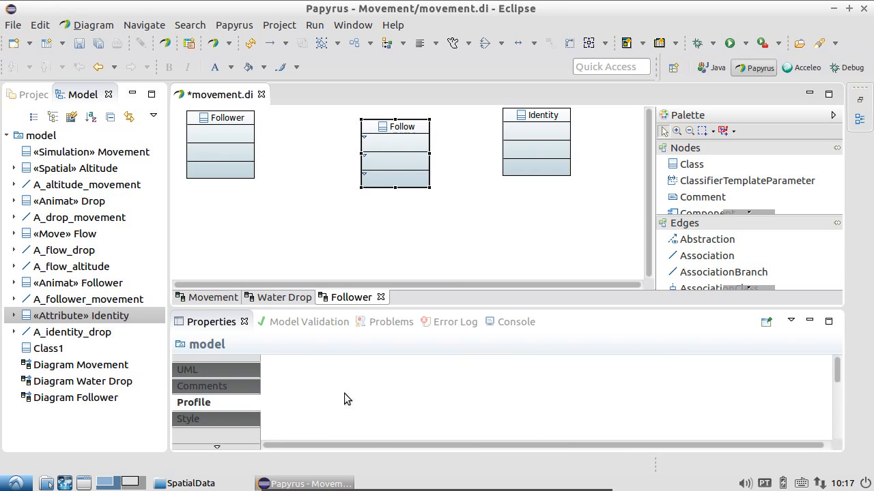
{"action": "left_click", "coordinate": [508, 366]}
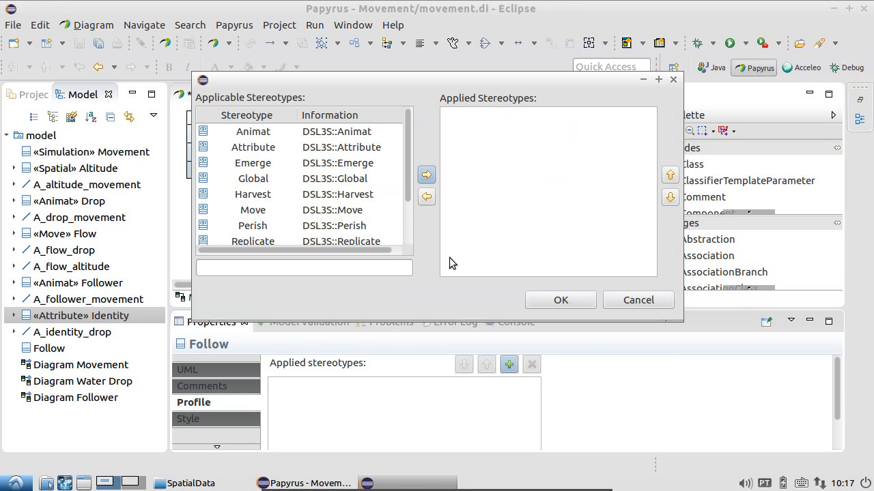
{"action": "left_click", "coordinate": [324, 212]}
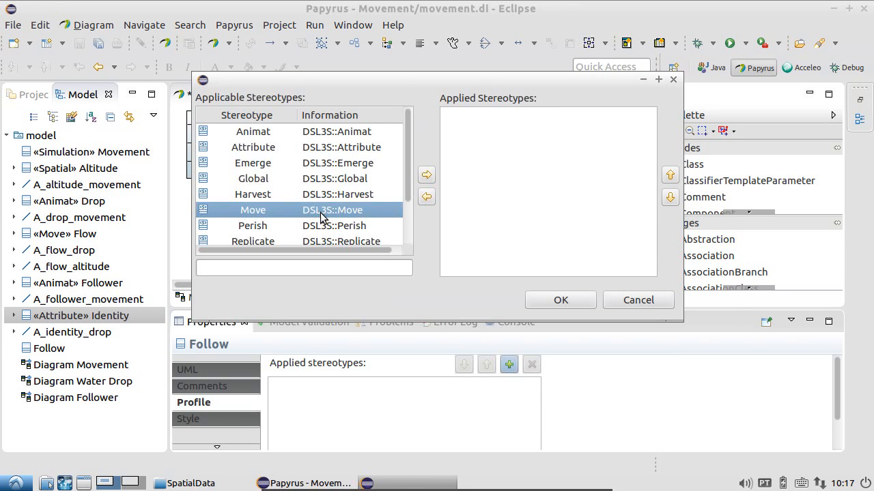
{"action": "left_click", "coordinate": [427, 175]}
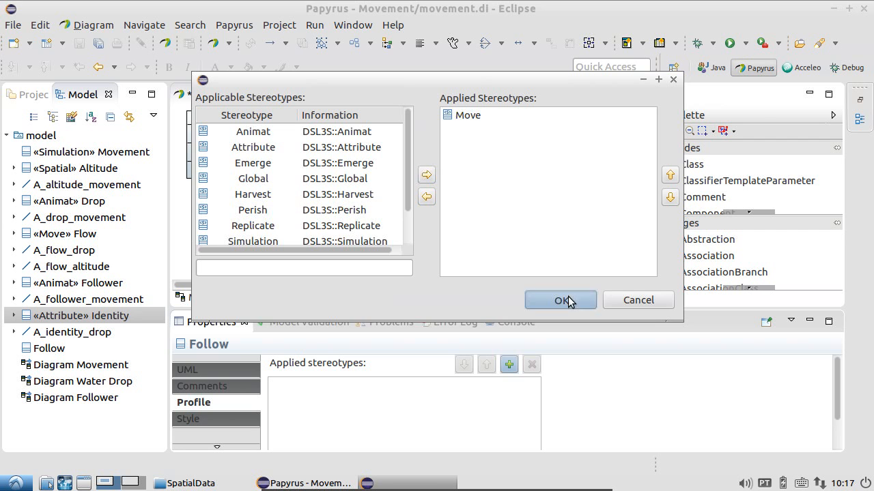
{"action": "left_click", "coordinate": [566, 299]}
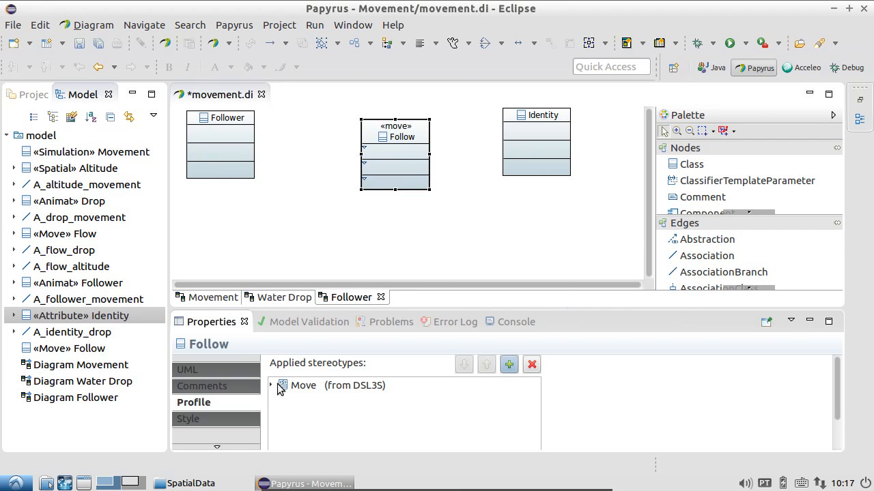
- Set the weight property of the Follow class's Move stereotype to 1
{"action": "left_click", "coordinate": [271, 386]}
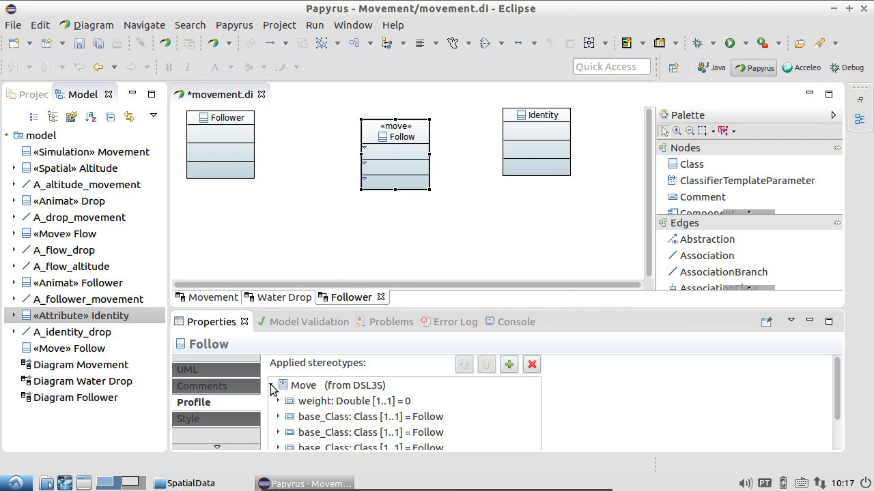
{"action": "left_click", "coordinate": [404, 402]}
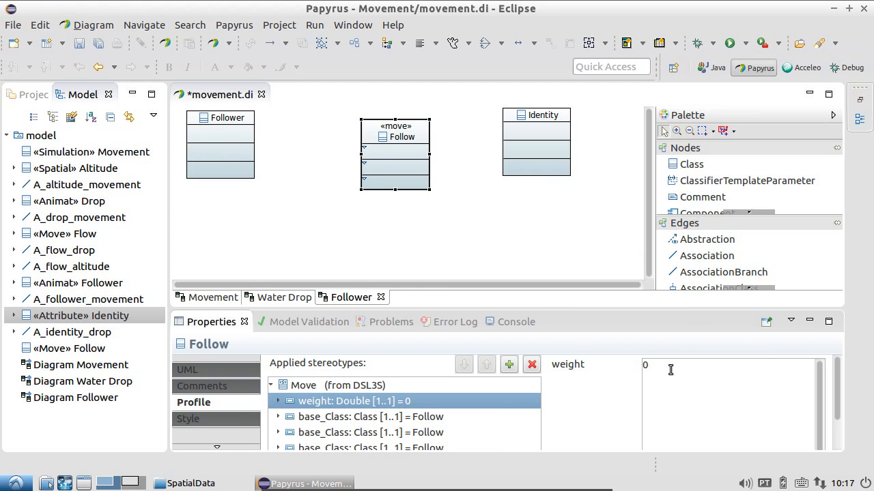
{"action": "double_click", "coordinate": [644, 365]}
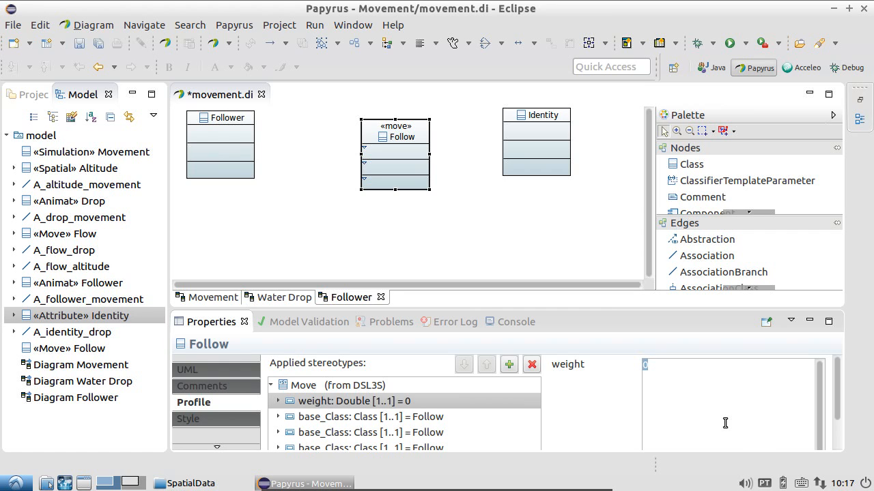
{"action": "type", "text": "1"}
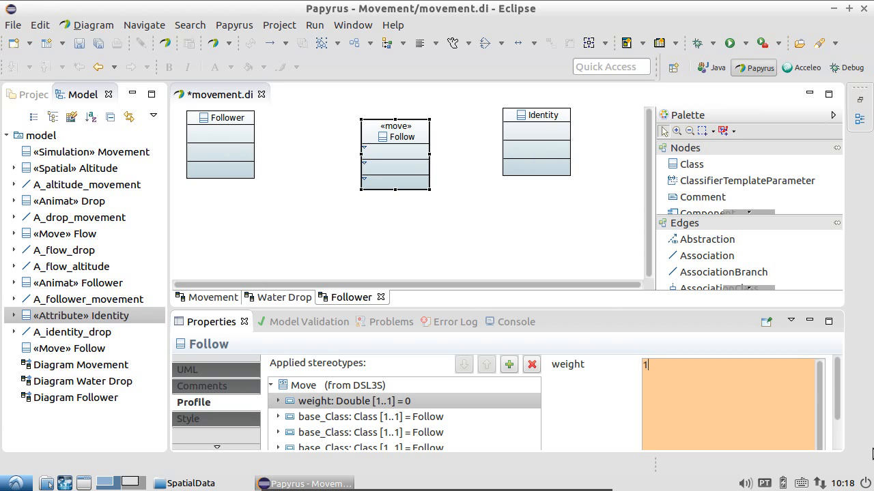
- Set the scope property of the Follow class's Move stereotype to 120
{"action": "left_click_drag", "start_coordinate": [835, 381], "coordinate": [833, 414]}
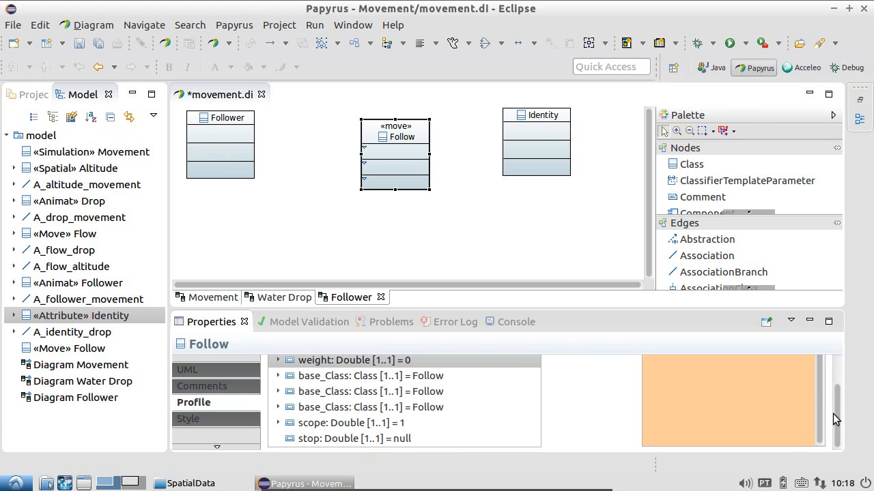
{"action": "left_click", "coordinate": [392, 423]}
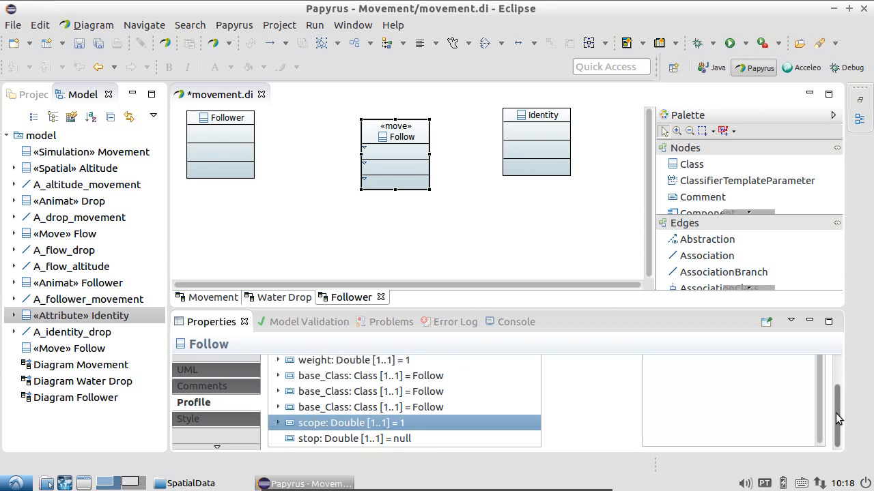
{"action": "left_click_drag", "start_coordinate": [836, 414], "coordinate": [843, 362]}
{"action": "left_click_drag", "start_coordinate": [686, 369], "coordinate": [603, 366]}
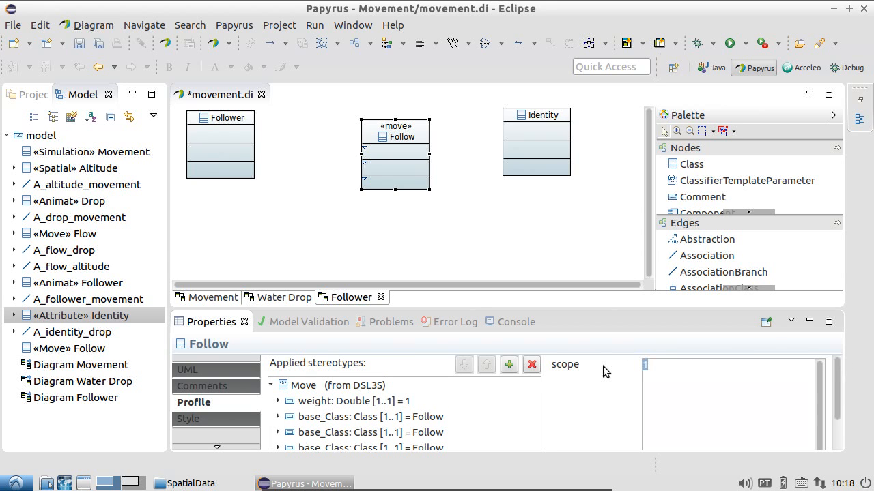
{"action": "type", "text": "120"}
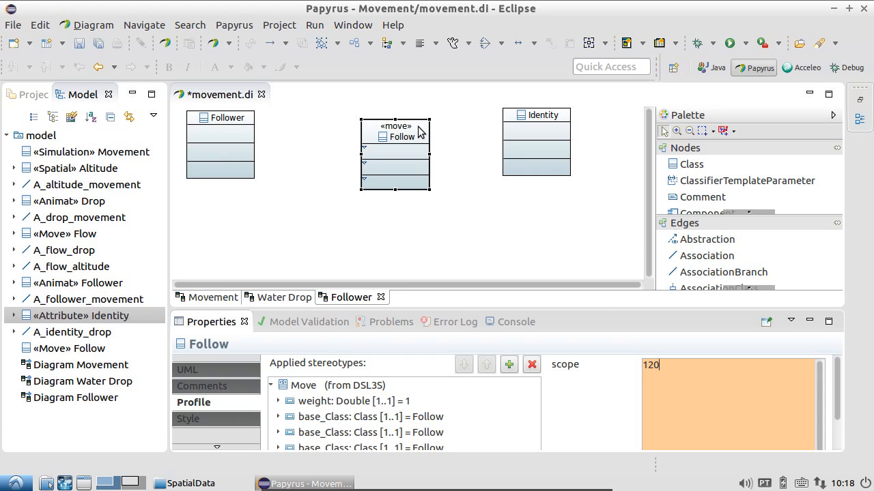
- Draw associations from the Follow class to Follower and to Identity, and save the model
{"action": "left_click", "coordinate": [709, 251]}
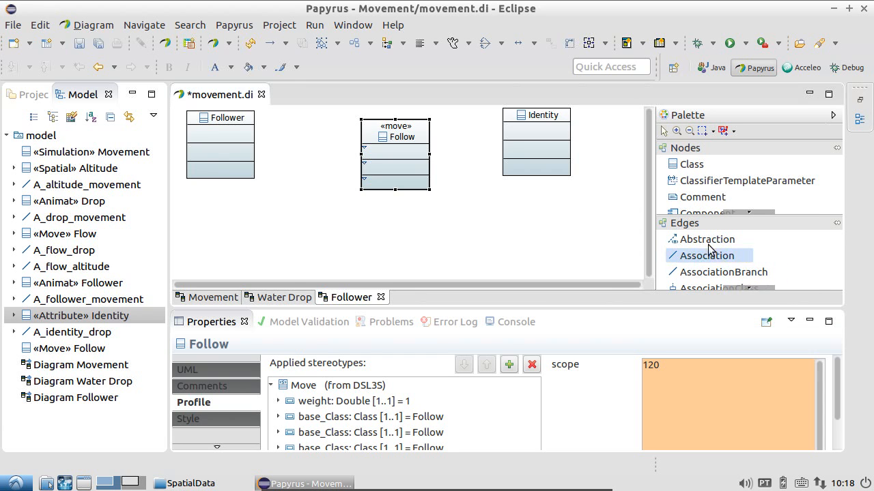
{"action": "left_click", "coordinate": [369, 169]}
{"action": "left_click", "coordinate": [224, 157]}
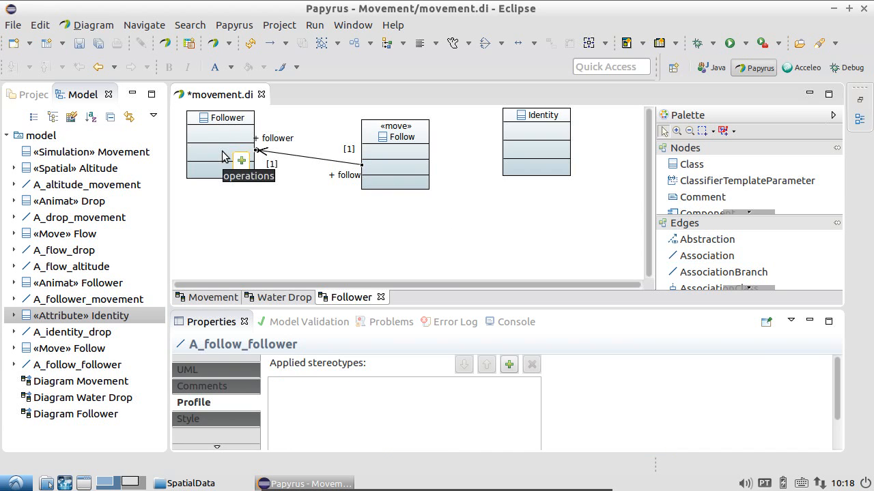
{"action": "left_click", "coordinate": [706, 256]}
{"action": "left_click", "coordinate": [414, 171]}
{"action": "left_click", "coordinate": [522, 145]}
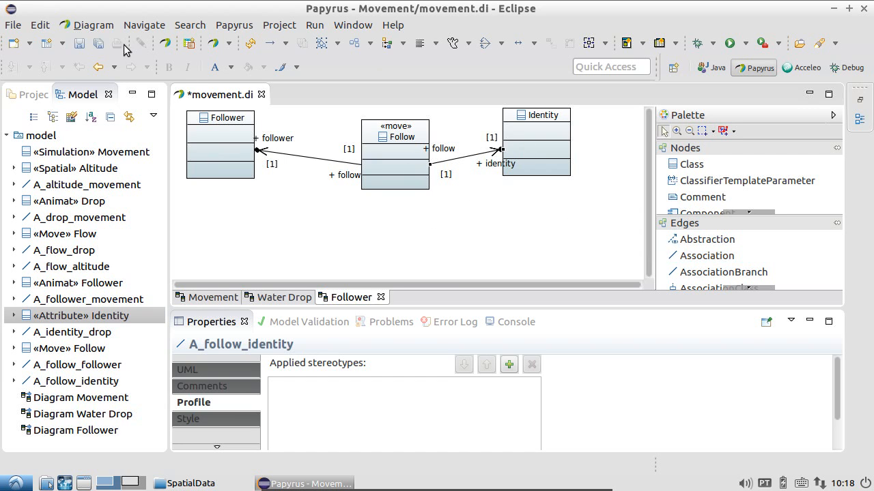
{"action": "left_click", "coordinate": [98, 44]}
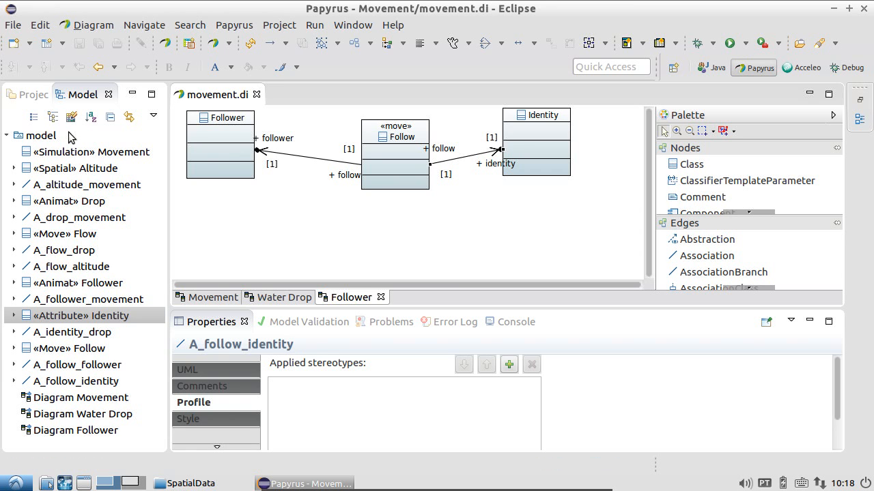
- Generate the simulation code from the DSL3S model using the Movement project's uml file
{"action": "left_click", "coordinate": [36, 99]}
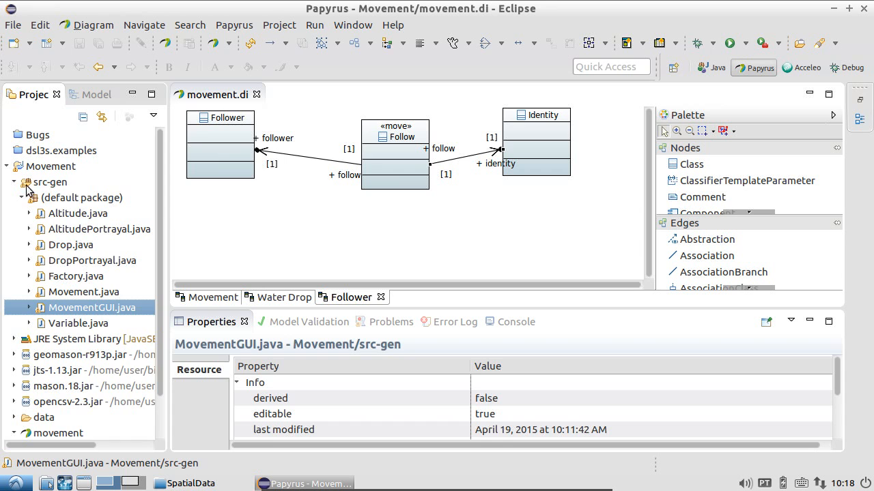
{"action": "left_click", "coordinate": [14, 182]}
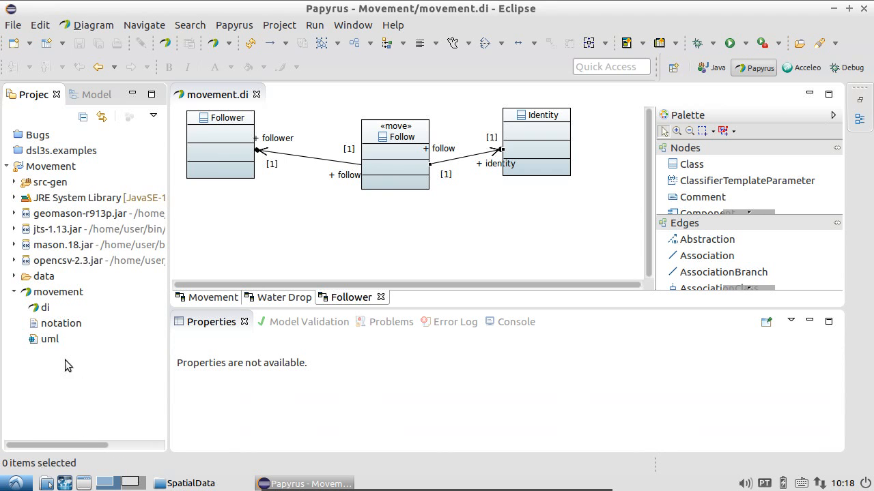
{"action": "right_click", "coordinate": [54, 342]}
{"action": "mouse_move", "coordinate": [74, 333]}
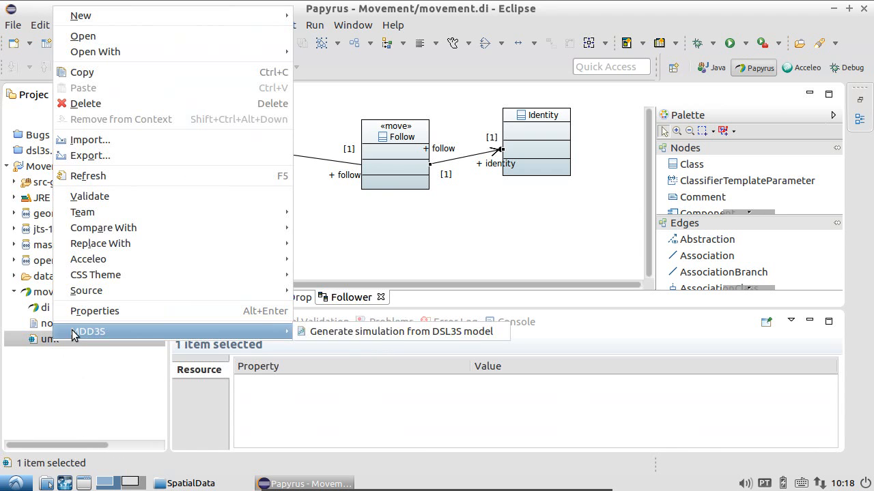
{"action": "left_click", "coordinate": [383, 336]}
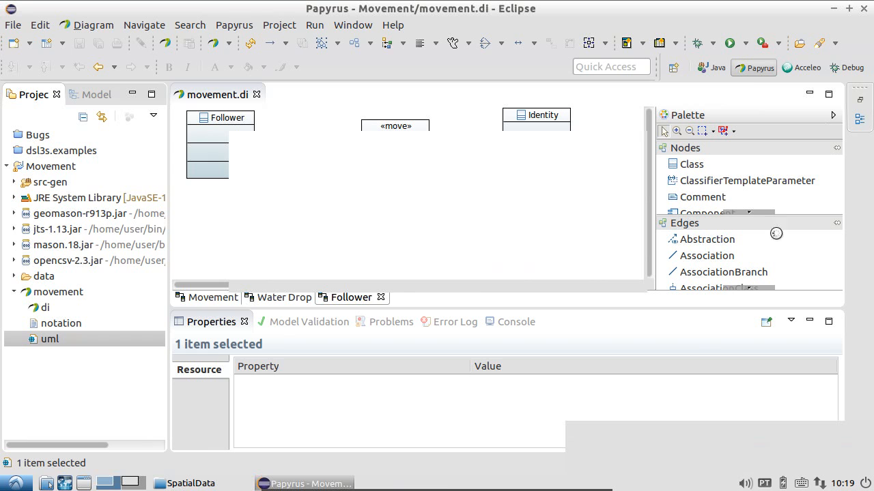
- Run the generated Movement simulation, start paused, resume to watch the followers and drops, then stop and close it
{"action": "left_click", "coordinate": [730, 44]}
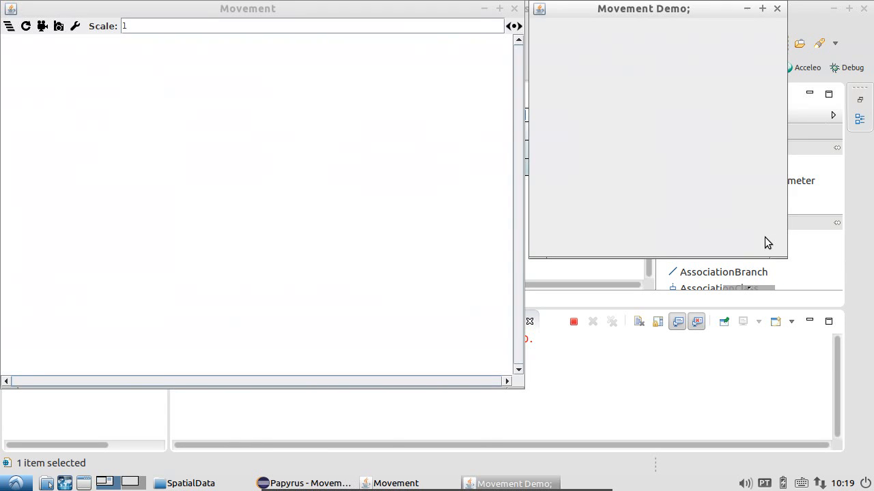
{"action": "left_click", "coordinate": [558, 246]}
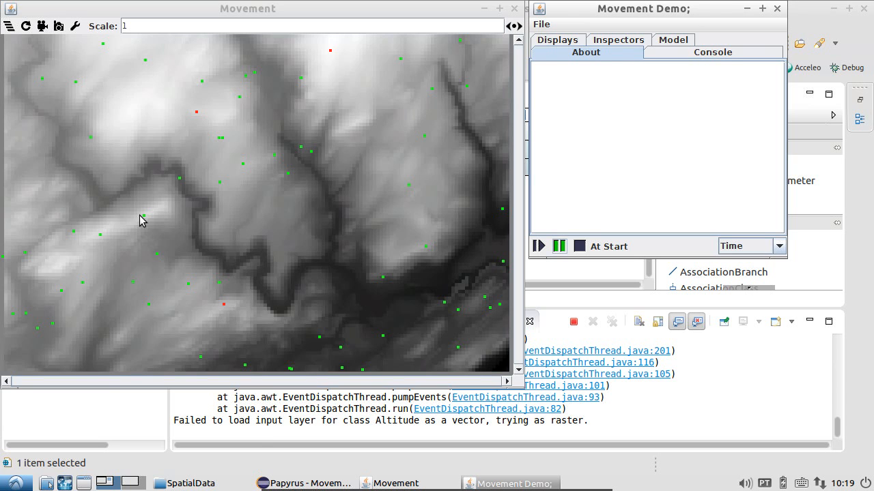
{"action": "left_click", "coordinate": [560, 247]}
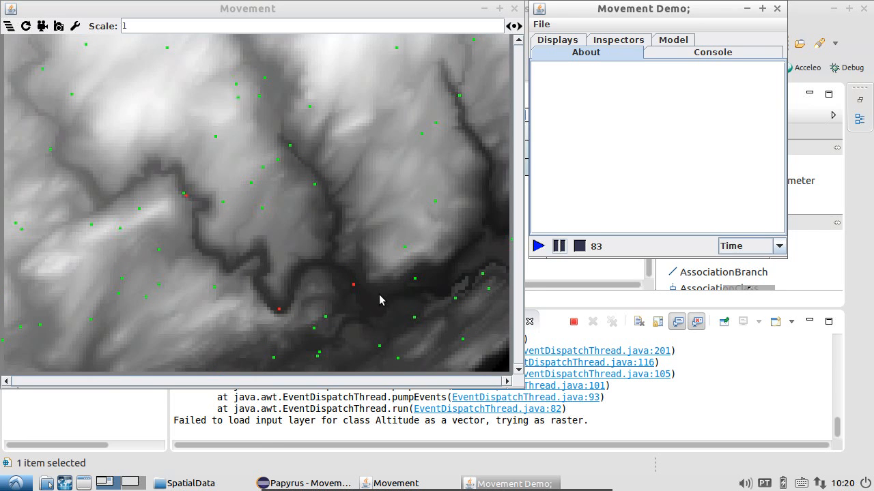
{"action": "left_click", "coordinate": [579, 246]}
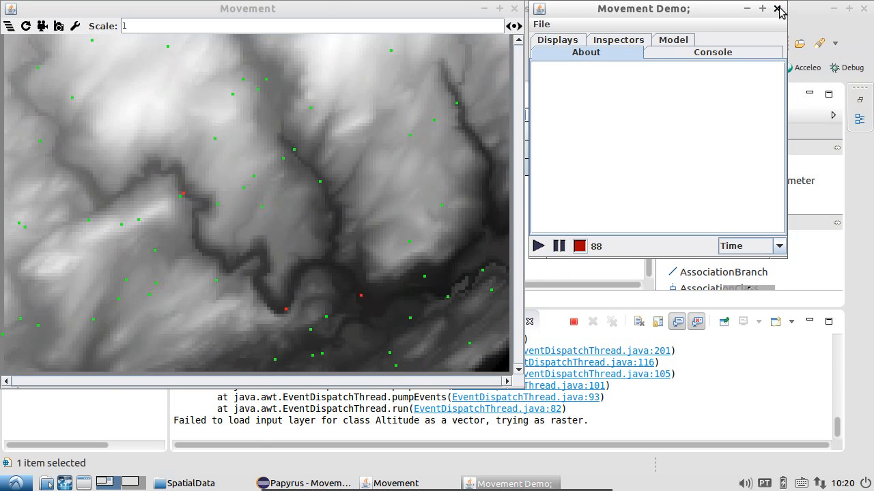
{"action": "left_click", "coordinate": [777, 9]}
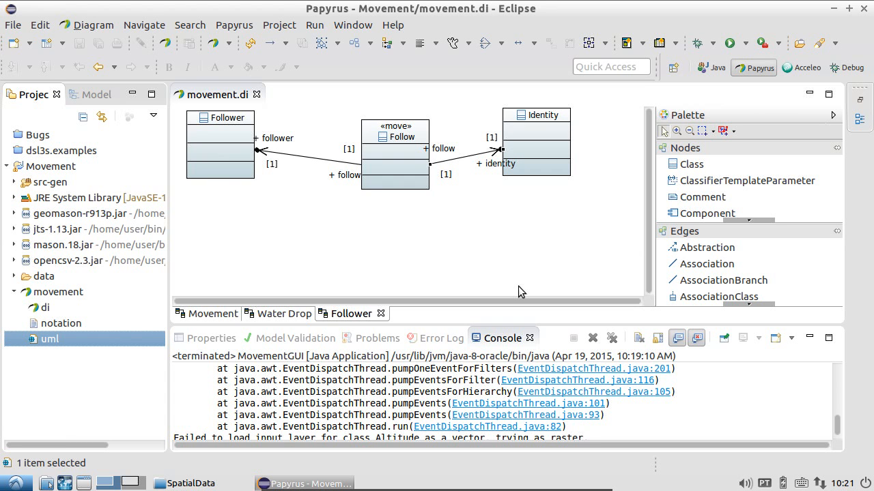
- Switch to QGIS, show the Barriers layer over the altitude map, and return to Eclipse
{"action": "left_click", "coordinate": [129, 483]}
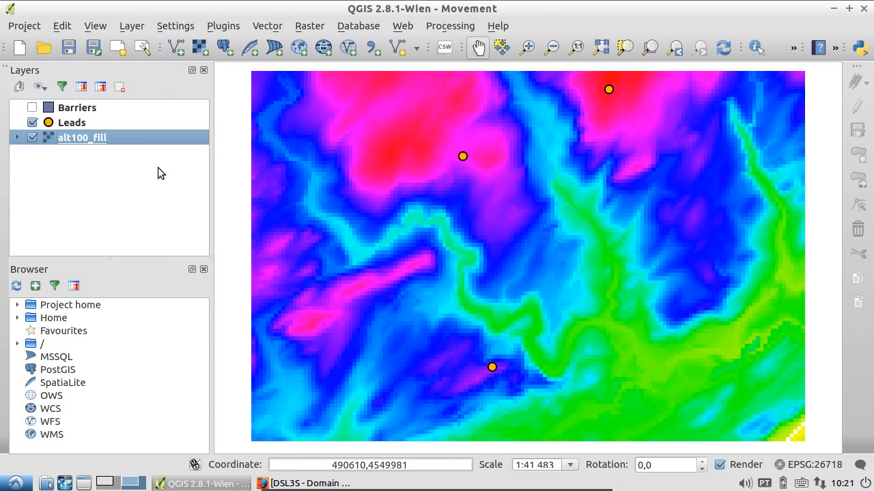
{"action": "left_click", "coordinate": [32, 108]}
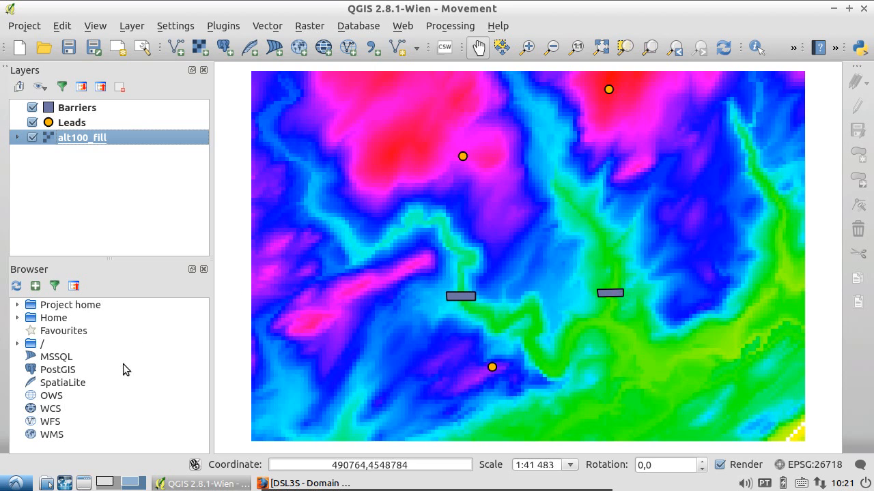
{"action": "left_click", "coordinate": [113, 485]}
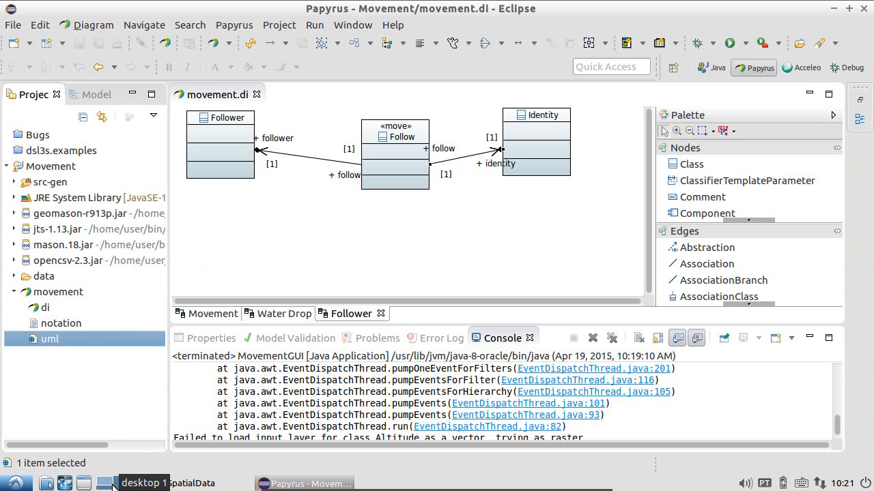
- Copy the five Barriers shapefile files from the SpatialData folder into the Movement project's data folder
{"action": "left_click", "coordinate": [191, 483]}
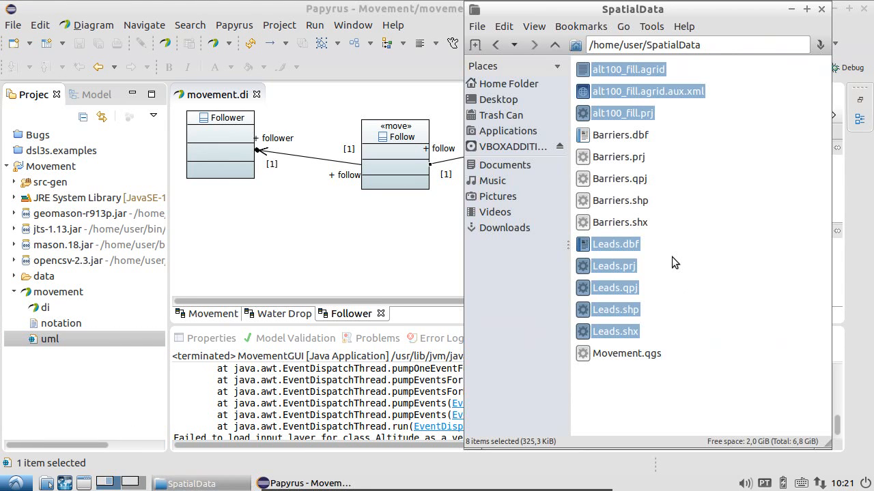
{"action": "left_click", "coordinate": [637, 224]}
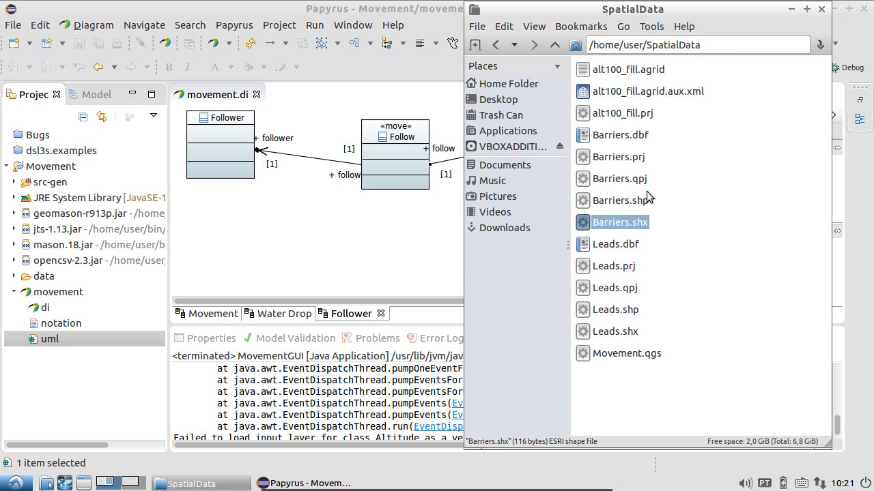
{"action": "left_click", "coordinate": [621, 136], "text": "shift"}
{"action": "right_click", "coordinate": [622, 138]}
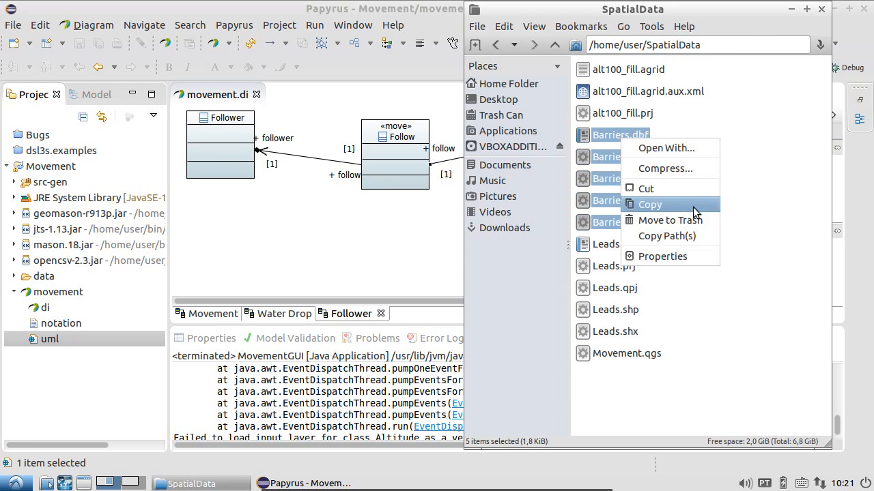
{"action": "left_click", "coordinate": [695, 206]}
{"action": "left_click", "coordinate": [42, 277]}
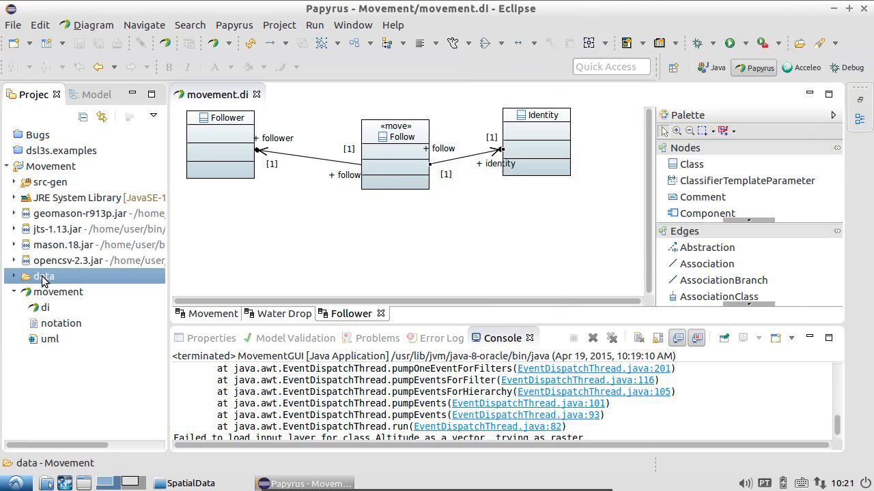
{"action": "right_click", "coordinate": [43, 277]}
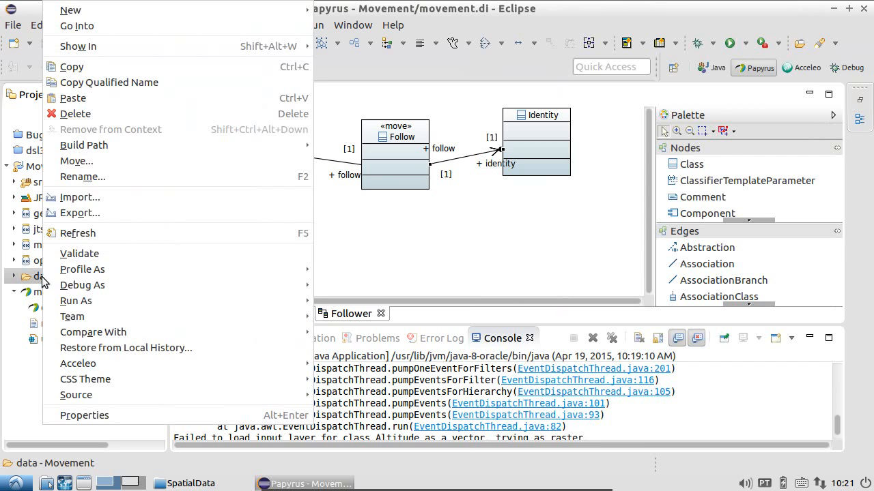
{"action": "left_click", "coordinate": [117, 93]}
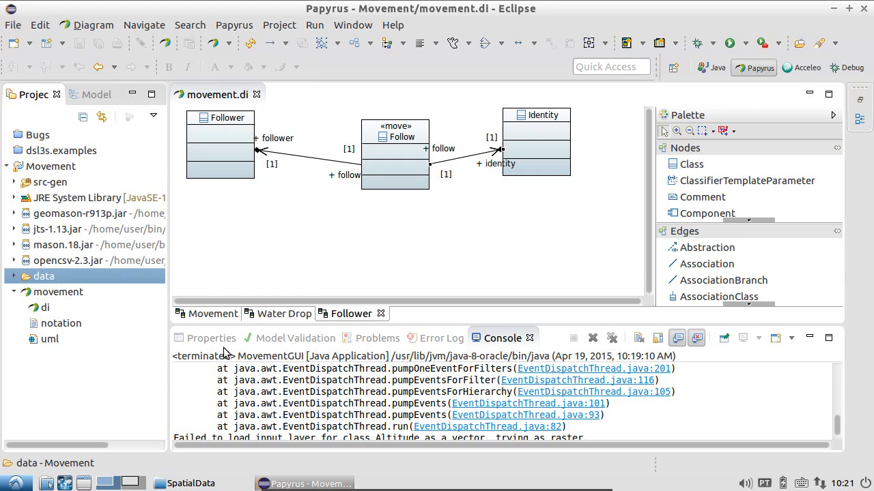
- Add a class named Barrier to the Movement diagram, below the Altitude class
{"action": "left_click", "coordinate": [204, 314]}
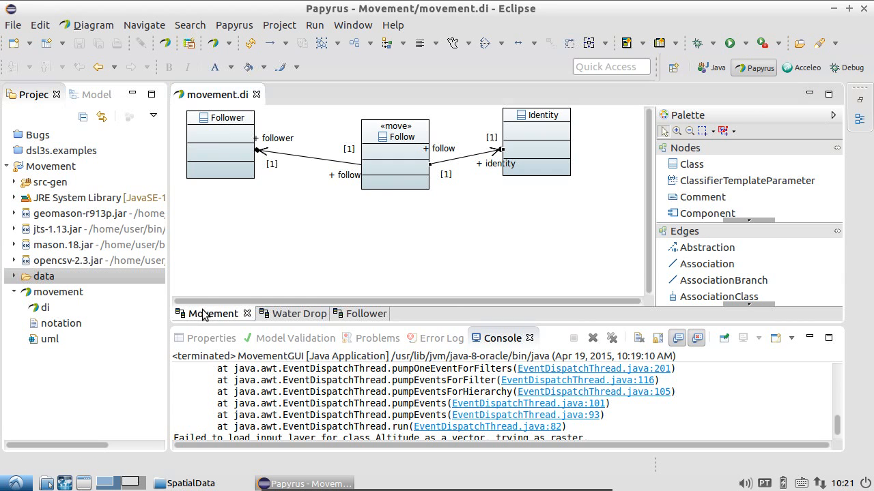
{"action": "left_click", "coordinate": [690, 169]}
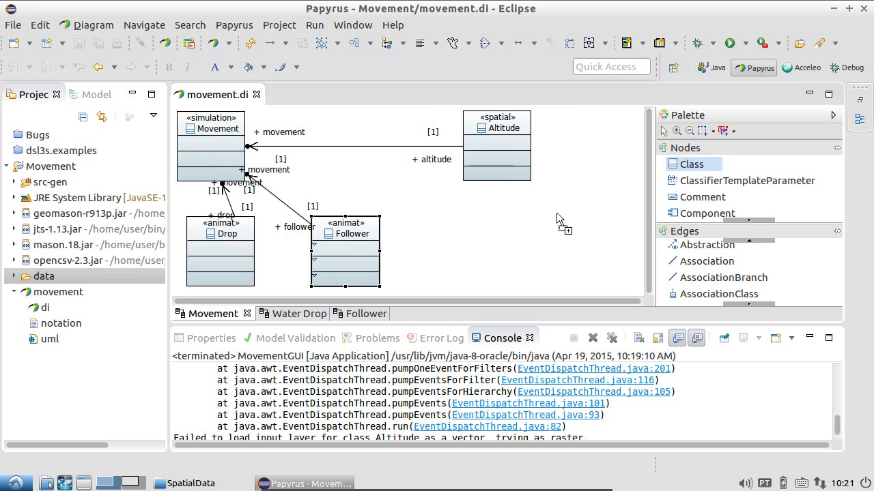
{"action": "left_click", "coordinate": [466, 206]}
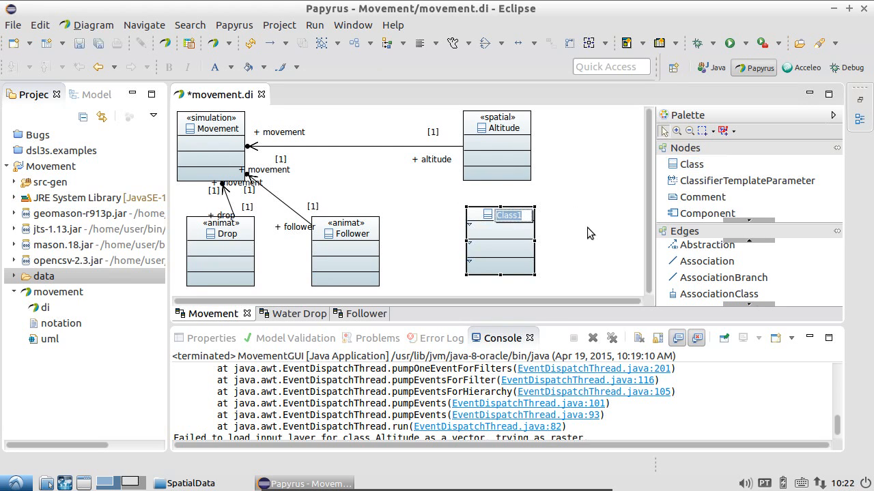
{"action": "type", "text": "Barrier"}
- Apply the DSL3S Spatial stereotype to the Barrier class
{"action": "left_click", "coordinate": [197, 340]}
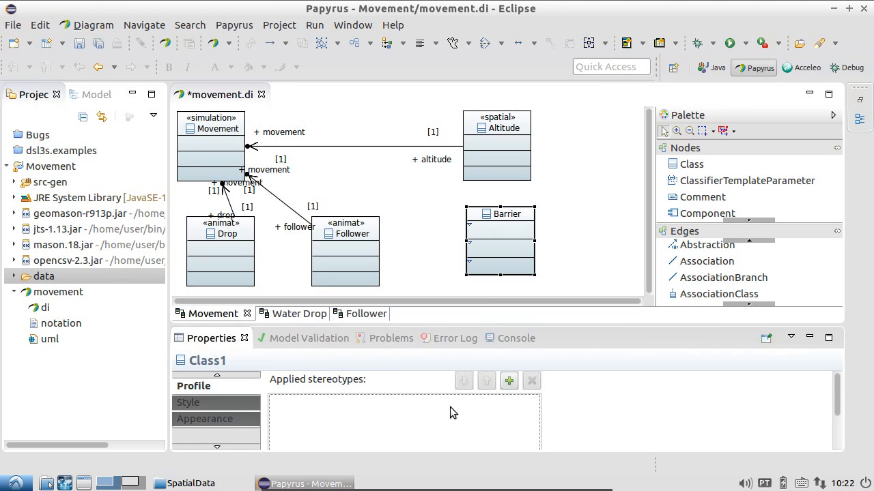
{"action": "left_click", "coordinate": [509, 381]}
{"action": "scroll", "coordinate": [334, 185], "scroll_direction": "down", "scroll_amount": 3}
{"action": "left_click", "coordinate": [341, 222]}
{"action": "left_click", "coordinate": [427, 176]}
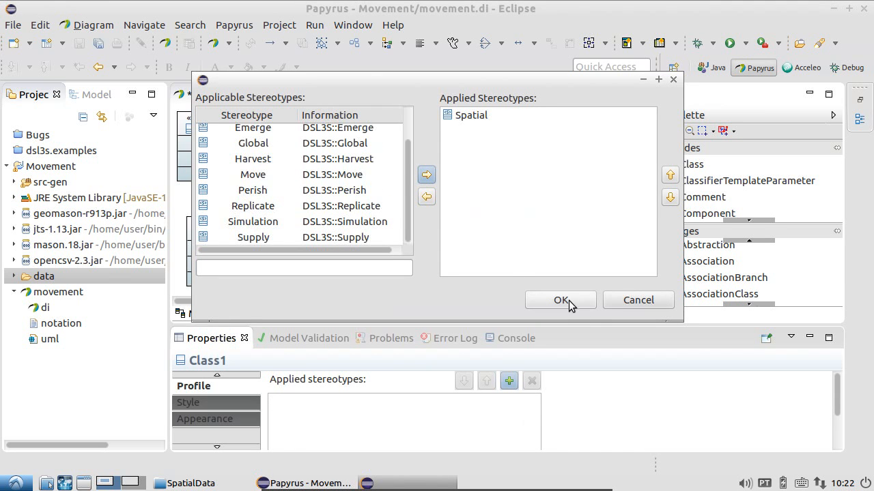
{"action": "left_click", "coordinate": [562, 301]}
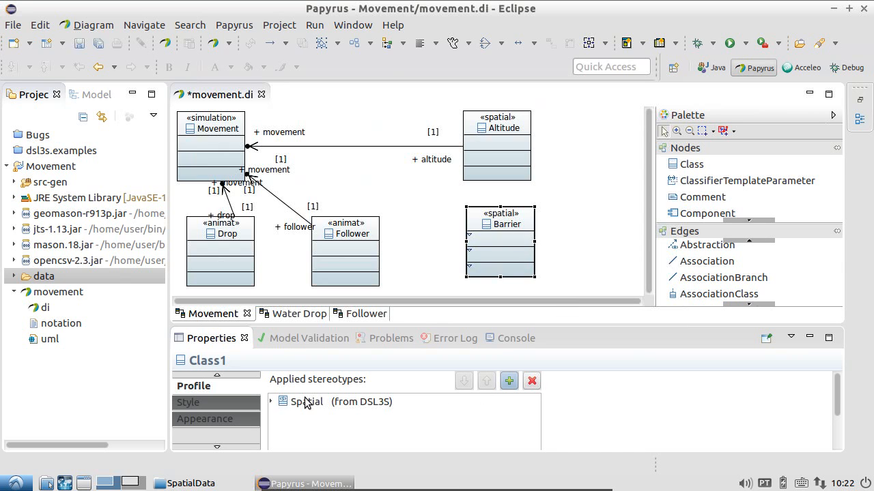
- Set the inputLayer property of the Barrier class's Spatial stereotype to data/Barriers.shp
{"action": "left_click", "coordinate": [271, 403]}
{"action": "left_click", "coordinate": [339, 417]}
{"action": "left_click", "coordinate": [673, 385]}
{"action": "type", "text": "data/"}
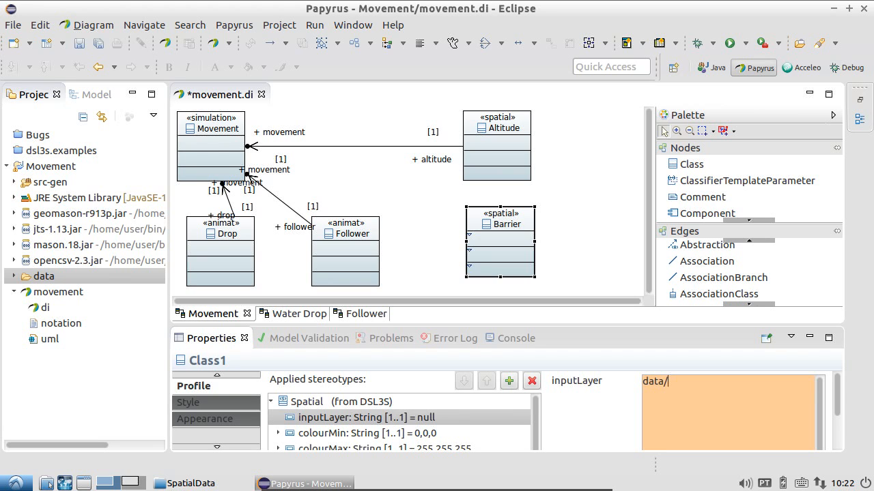
{"action": "type", "text": "Barrier"}
- Set the colourMax property of the Barrier class's Spatial stereotype to 128,128,255 and copy the value
{"action": "scroll", "coordinate": [537, 415], "scroll_direction": "down", "scroll_amount": 3}
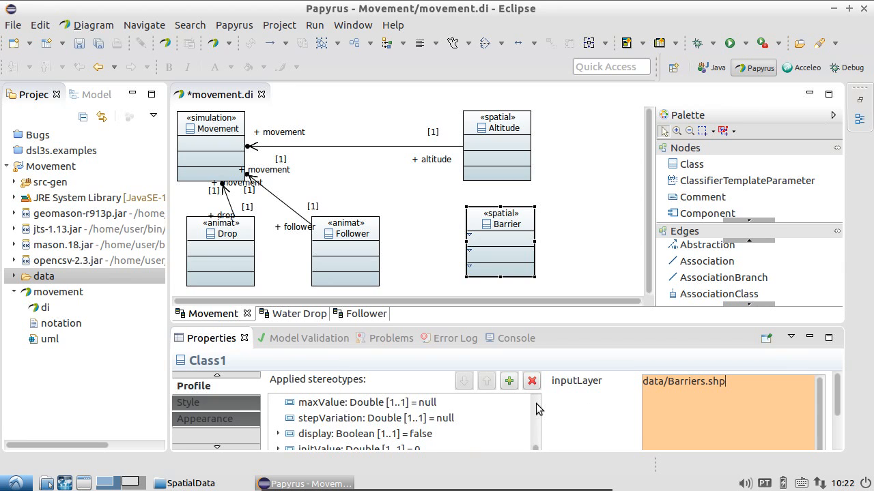
{"action": "scroll", "coordinate": [539, 410], "scroll_direction": "up", "scroll_amount": 3}
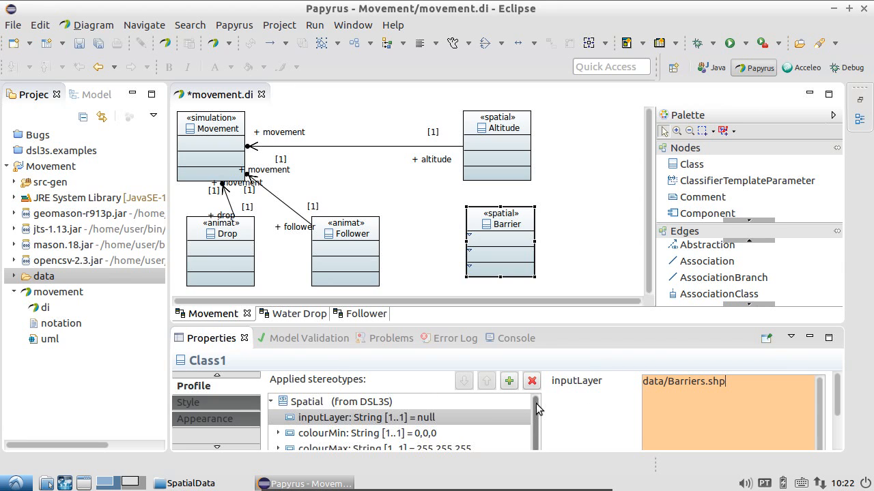
{"action": "left_click", "coordinate": [455, 449]}
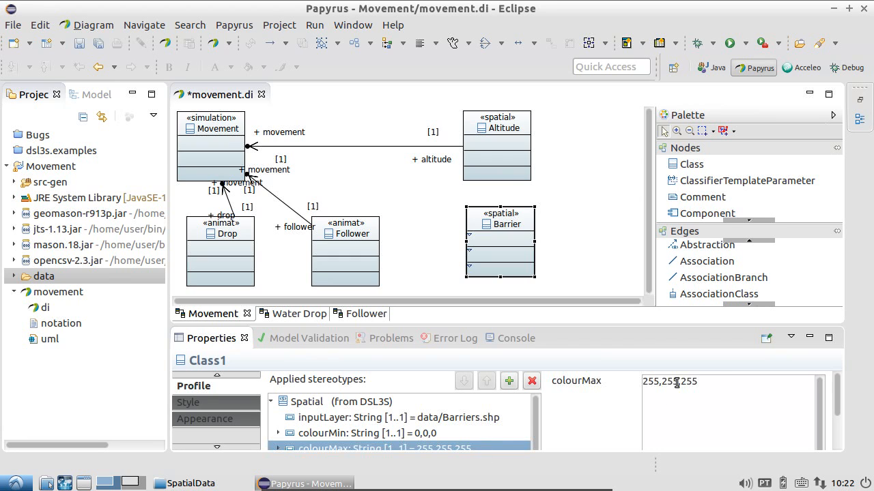
{"action": "left_click_drag", "start_coordinate": [678, 381], "coordinate": [611, 380]}
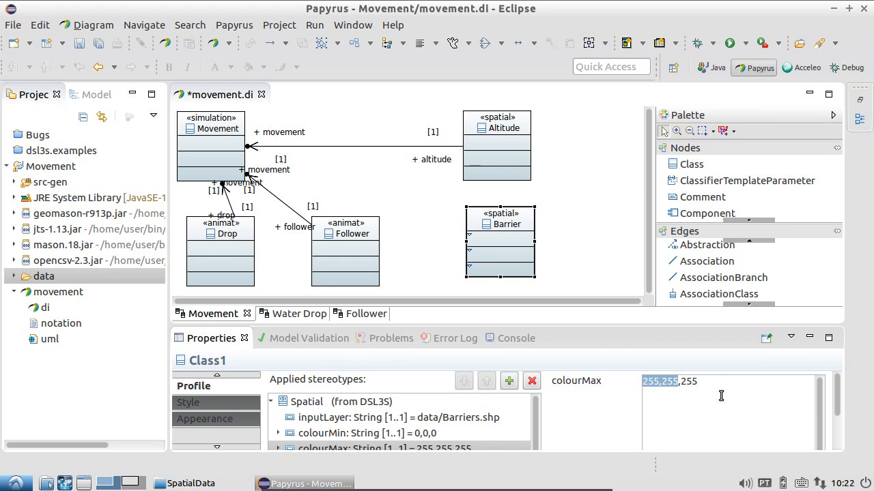
{"action": "type", "text": "126"}
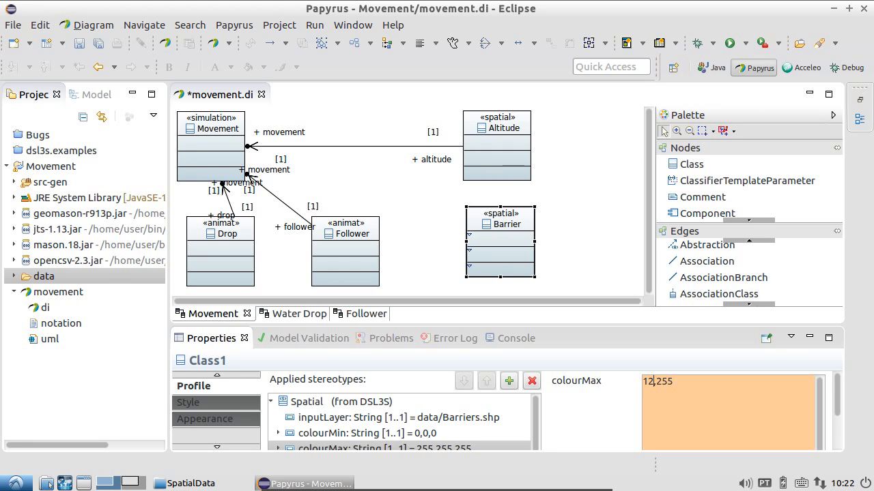
{"action": "key", "text": "BackSpace"}
{"action": "type", "text": "8,128,"}
{"action": "key", "text": "ctrl+a"}
{"action": "key", "text": "ctrl+c"}
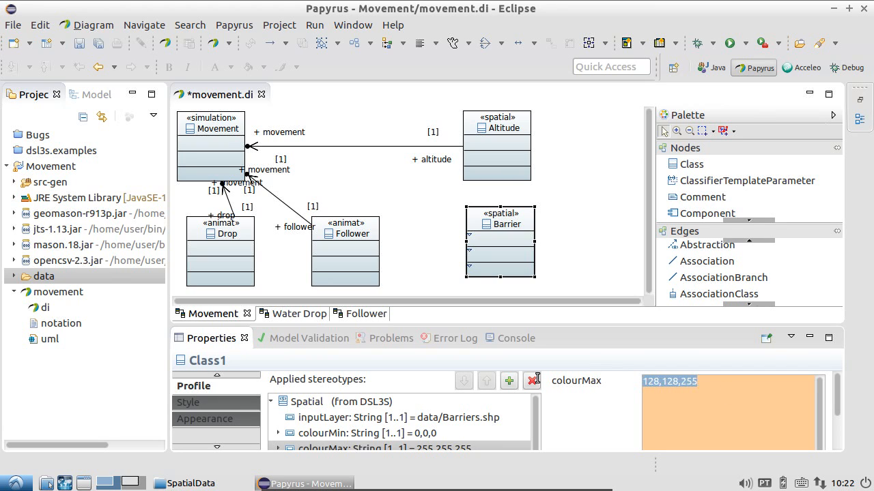
- Set the colourMin property of the Barrier class's Spatial stereotype to 128,128,255
{"action": "left_click", "coordinate": [425, 435]}
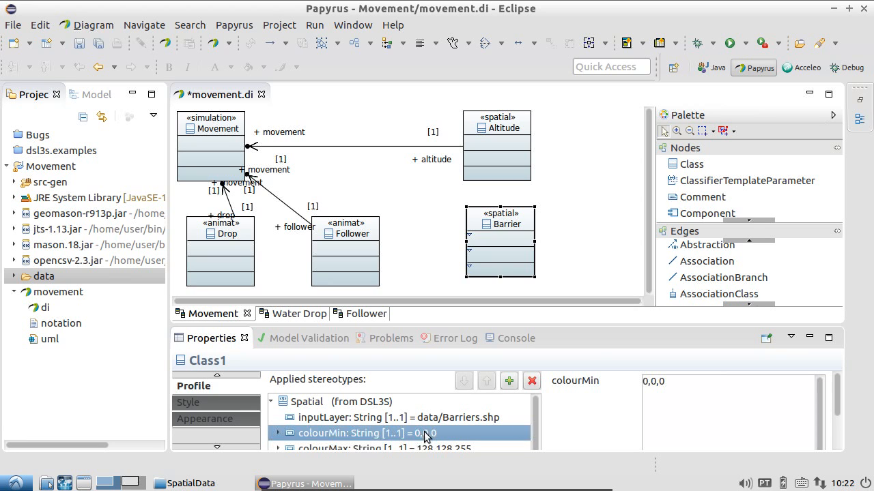
{"action": "left_click_drag", "start_coordinate": [704, 384], "coordinate": [553, 380]}
{"action": "key", "text": "ctrl+v"}
{"action": "left_click_drag", "start_coordinate": [537, 412], "coordinate": [532, 463]}
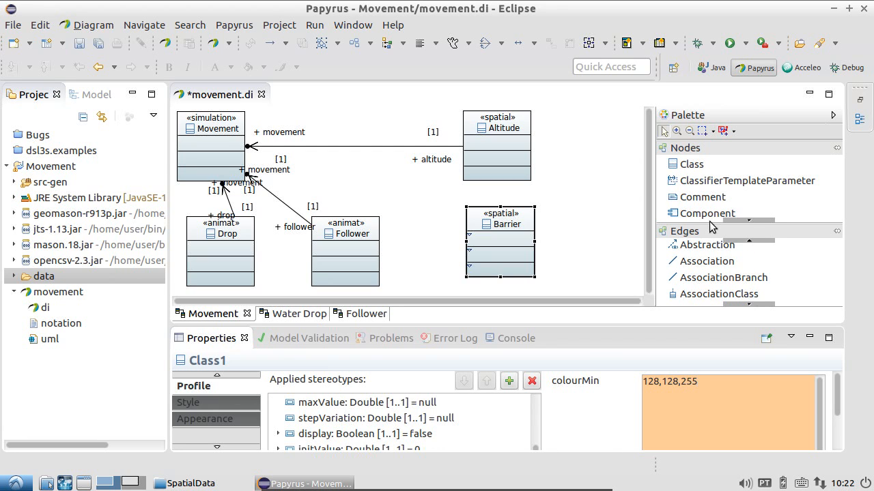
- Draw an association from the Barrier class to the Movement simulation class
{"action": "left_click", "coordinate": [706, 261]}
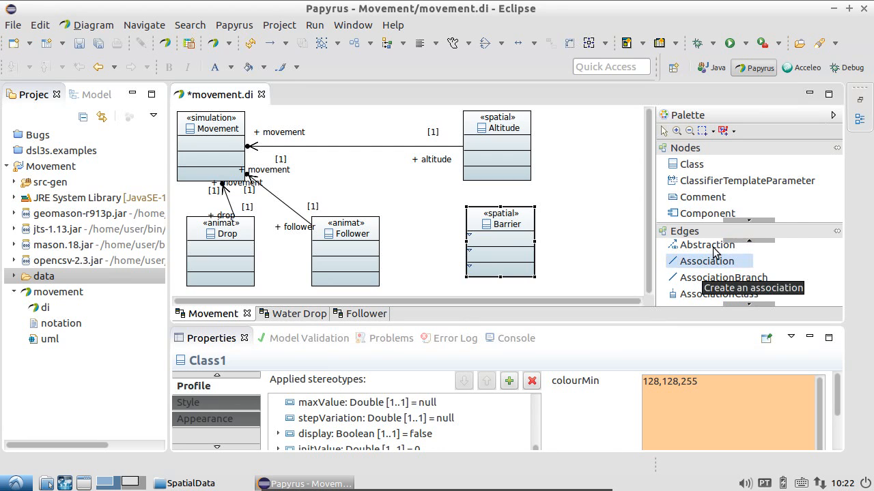
{"action": "left_click", "coordinate": [471, 235]}
{"action": "left_click", "coordinate": [240, 153]}
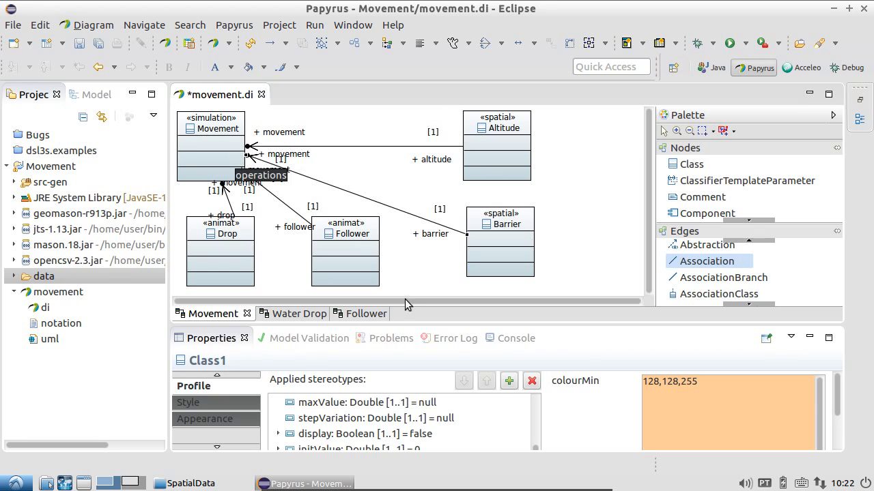
- Move the Follower, Barrier and Altitude classes closer to the Movement class and bend the Barrier–Movement association line around the Follower class
{"action": "left_click", "coordinate": [372, 228]}
{"action": "left_click_drag", "start_coordinate": [372, 228], "coordinate": [349, 229]}
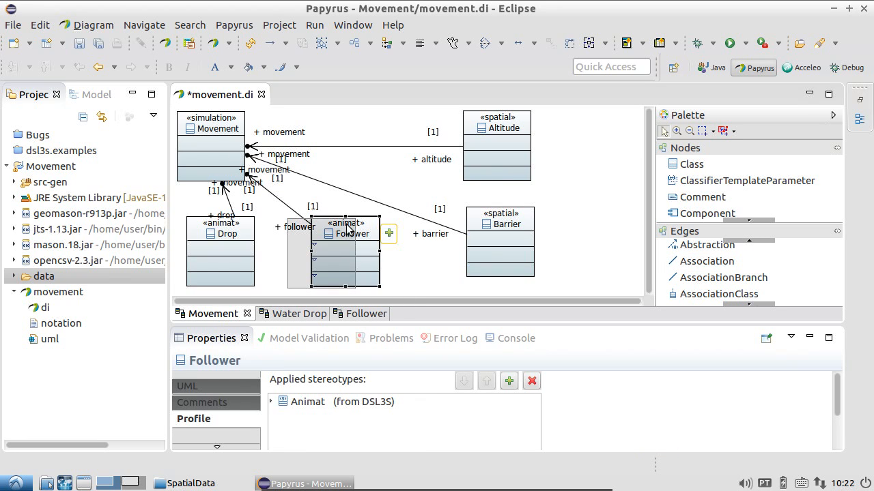
{"action": "left_click", "coordinate": [515, 213]}
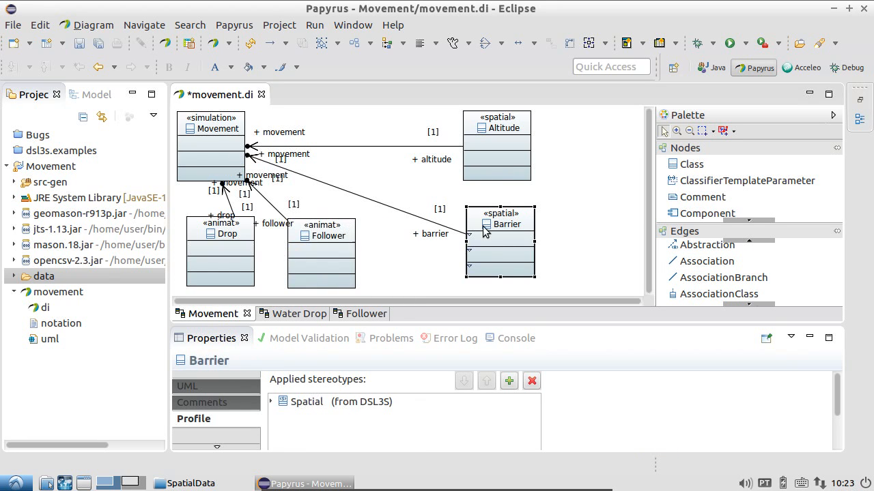
{"action": "left_click_drag", "start_coordinate": [470, 214], "coordinate": [402, 228]}
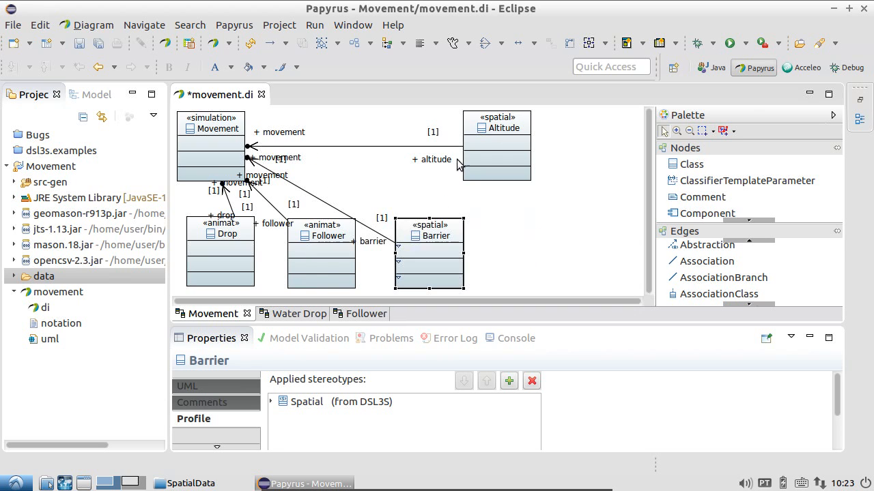
{"action": "left_click", "coordinate": [475, 126]}
{"action": "left_click_drag", "start_coordinate": [472, 127], "coordinate": [406, 126]}
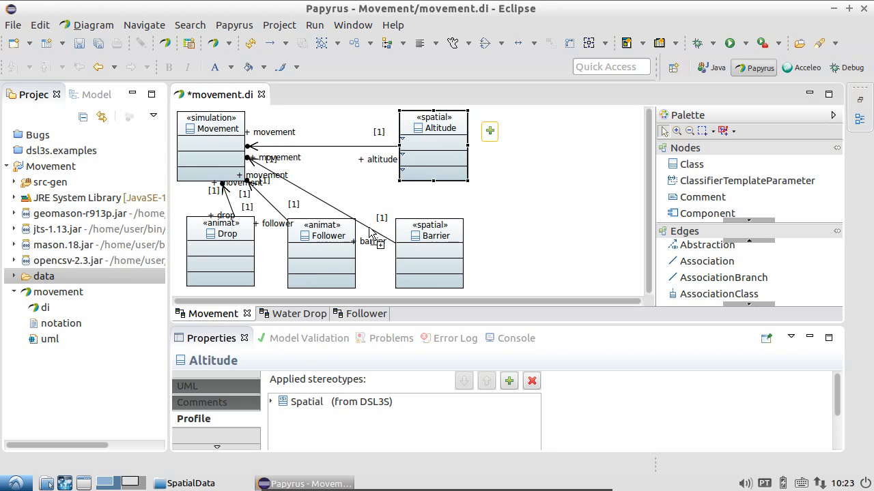
{"action": "left_click_drag", "start_coordinate": [368, 228], "coordinate": [373, 194]}
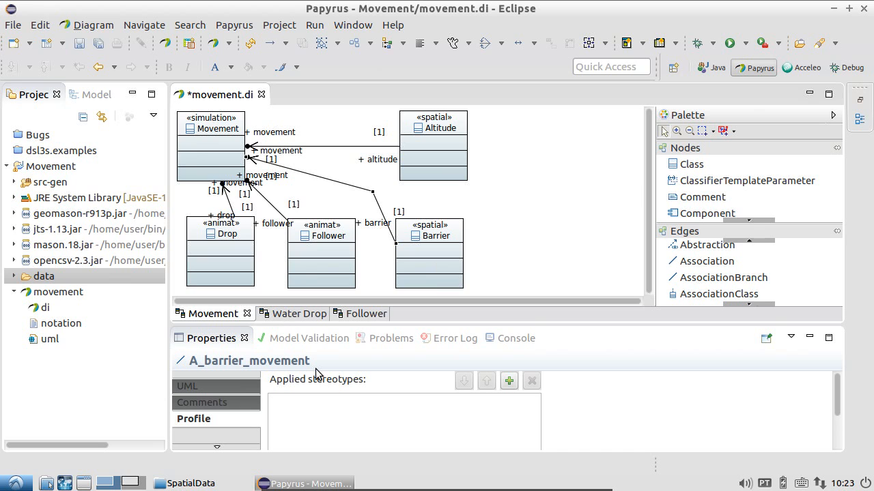
- Place the existing Barrier class from the model on the Water Drop diagram, below the Altitude class
{"action": "left_click", "coordinate": [298, 315]}
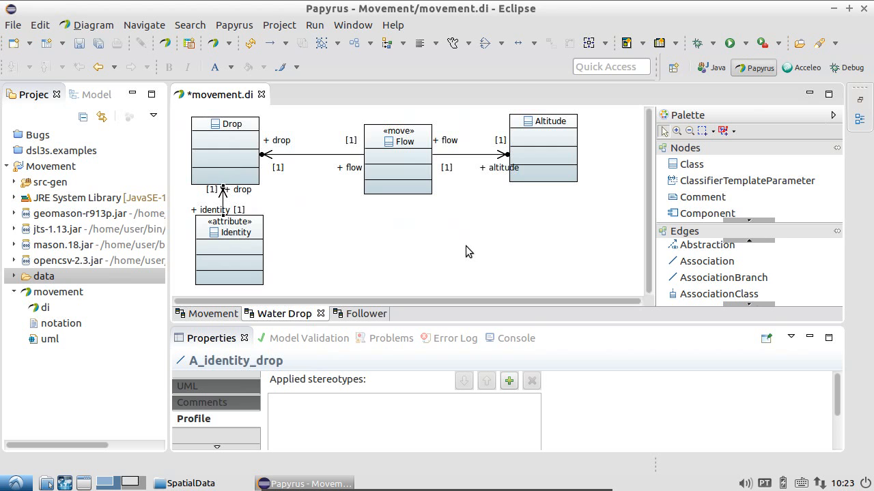
{"action": "left_click", "coordinate": [85, 98]}
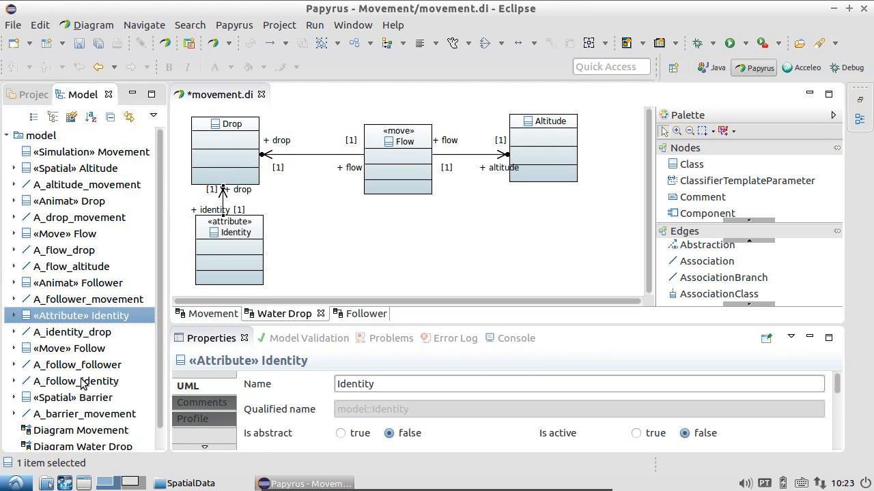
{"action": "left_click_drag", "start_coordinate": [78, 401], "coordinate": [514, 212]}
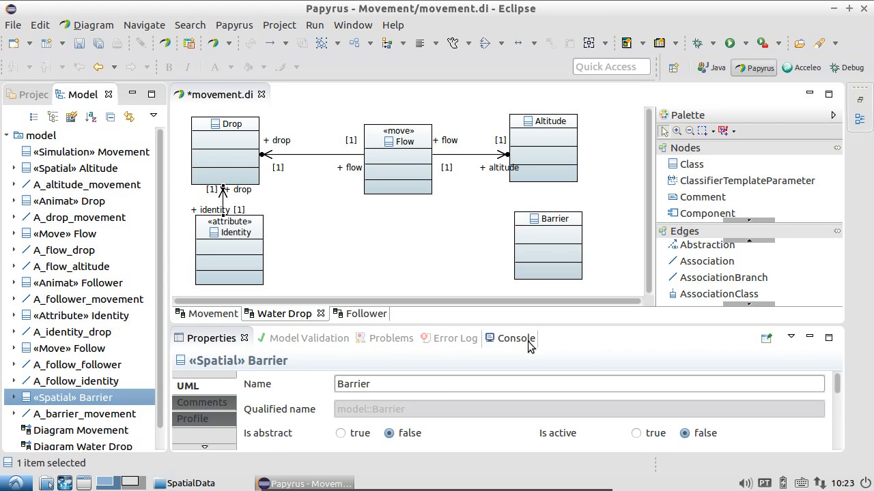
- Create a class named Halt below the Flow class and apply the DSL3S Move stereotype to it
{"action": "left_click", "coordinate": [691, 164]}
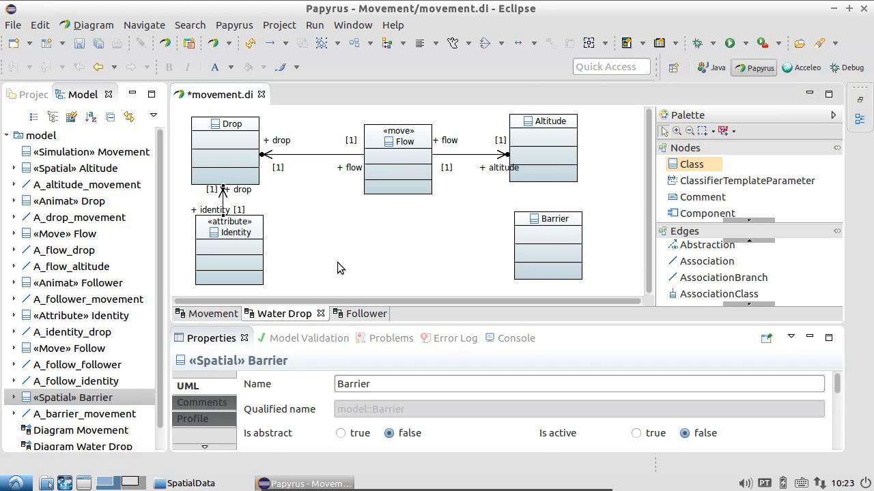
{"action": "left_click", "coordinate": [365, 218]}
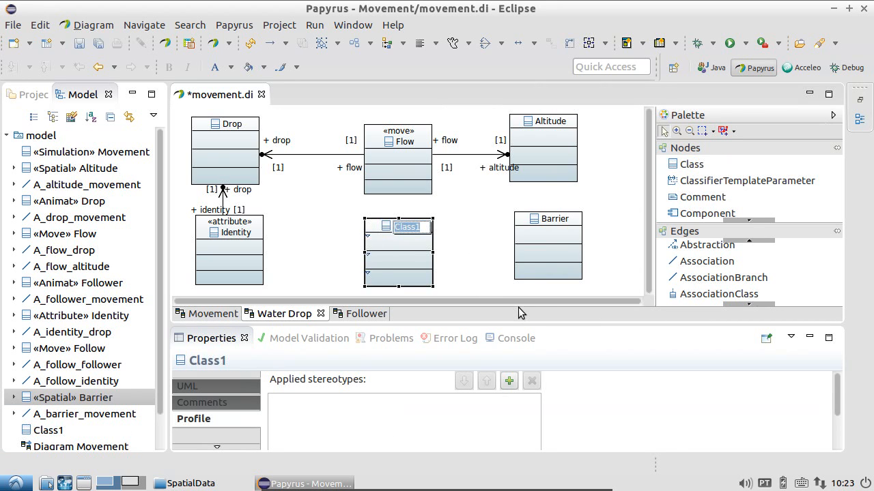
{"action": "type", "text": "Halt"}
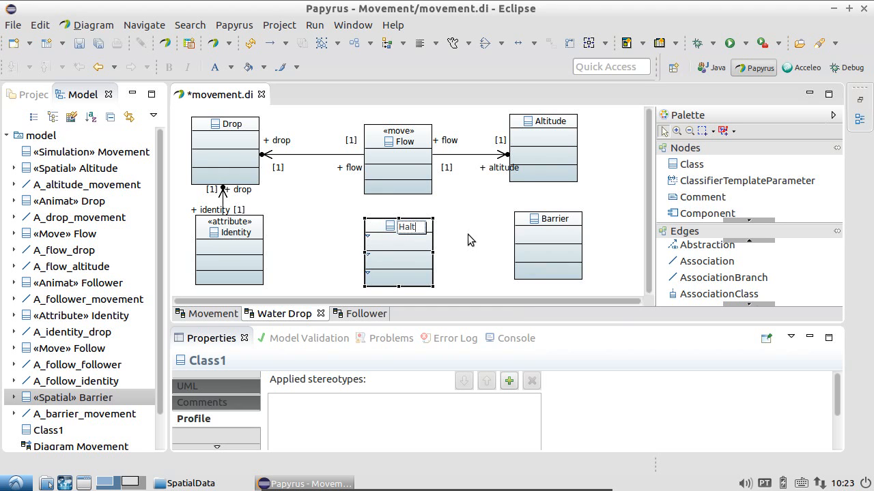
{"action": "left_click", "coordinate": [513, 381]}
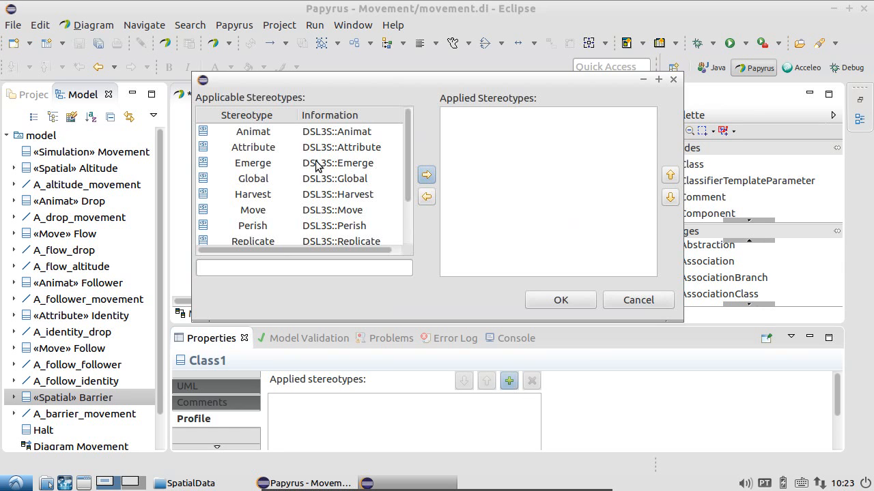
{"action": "left_click", "coordinate": [333, 210]}
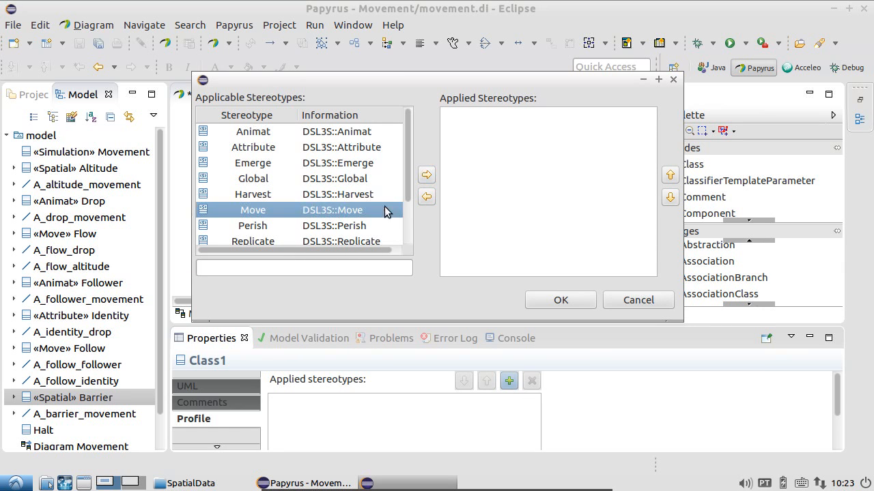
{"action": "left_click", "coordinate": [426, 175]}
{"action": "left_click", "coordinate": [566, 298]}
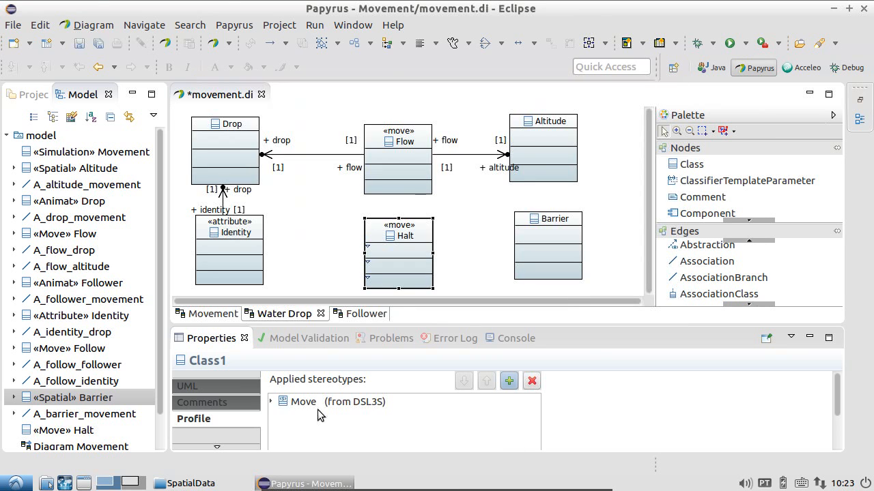
- Set the scope property of the Halt class's Move stereotype to 90
{"action": "left_click", "coordinate": [271, 402]}
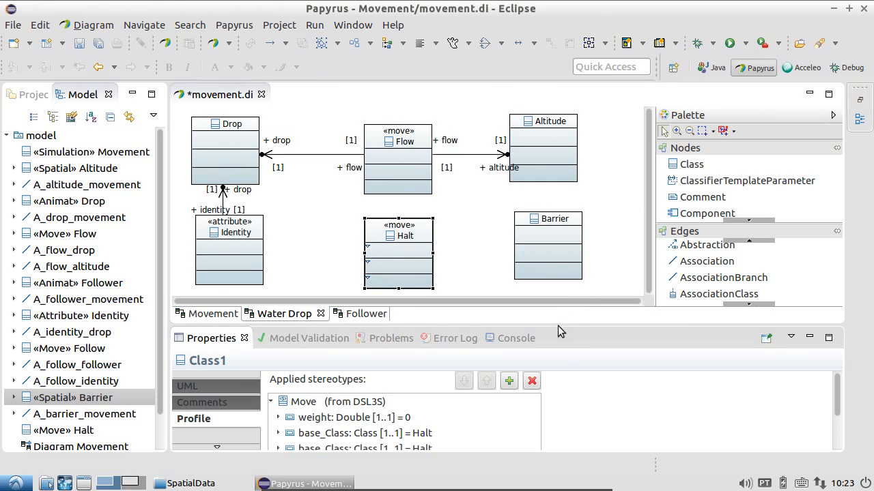
{"action": "left_click_drag", "start_coordinate": [557, 325], "coordinate": [558, 275]}
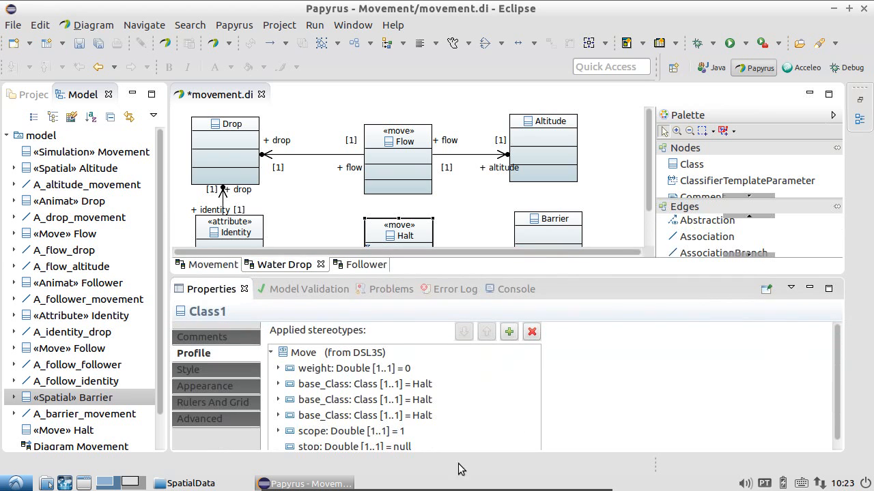
{"action": "left_click", "coordinate": [394, 431]}
{"action": "left_click", "coordinate": [677, 345]}
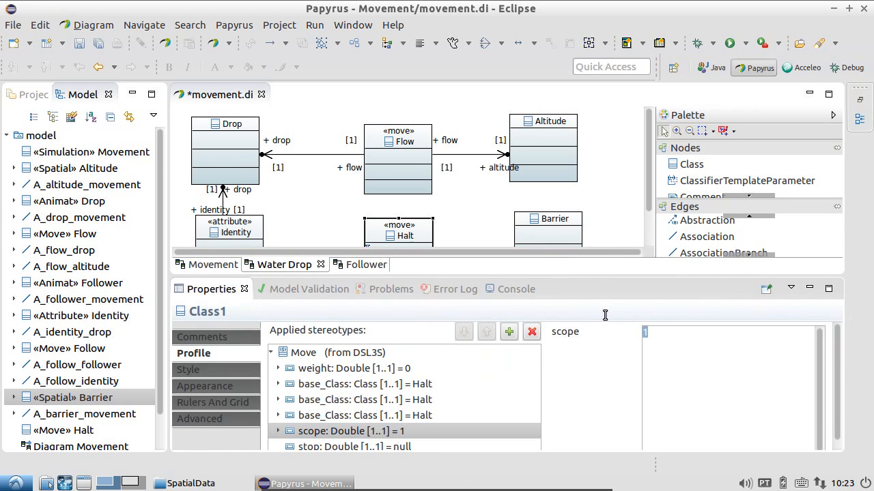
{"action": "key", "text": "BackSpace"}
{"action": "type", "text": "90"}
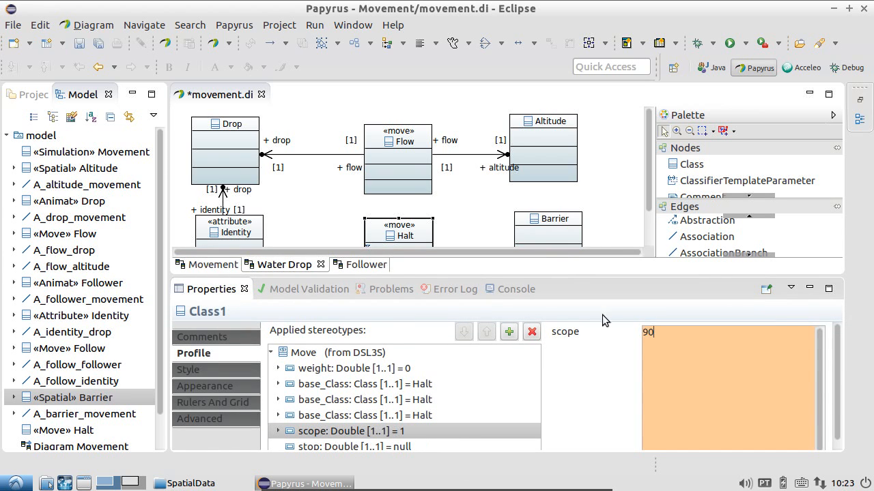
- Set the weight property of the Halt class's Move stereotype to -1000
{"action": "left_click", "coordinate": [346, 372]}
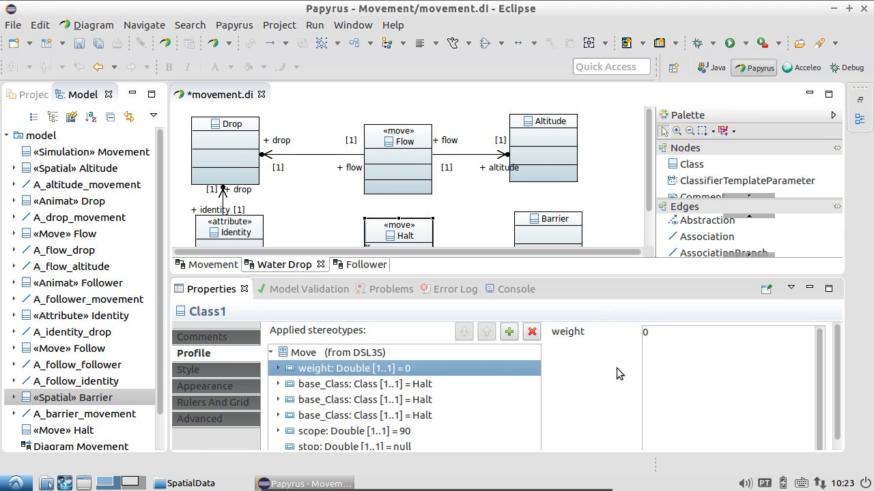
{"action": "left_click", "coordinate": [674, 336]}
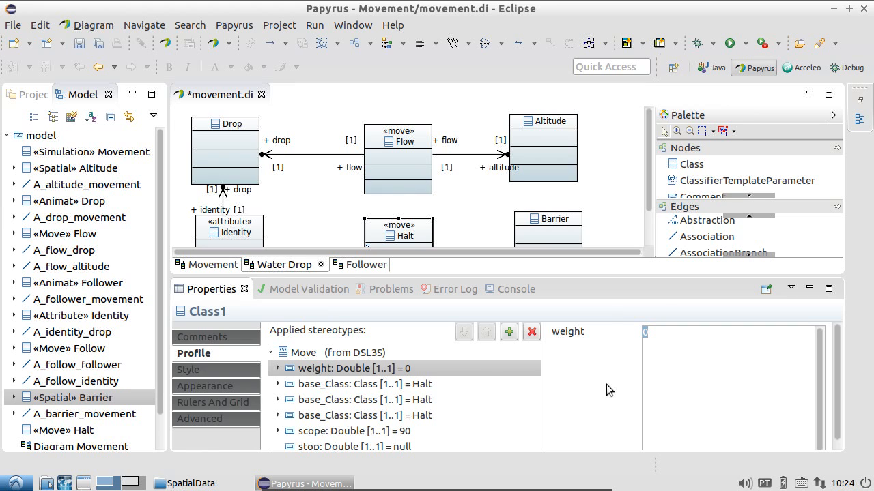
{"action": "type", "text": "-1000"}
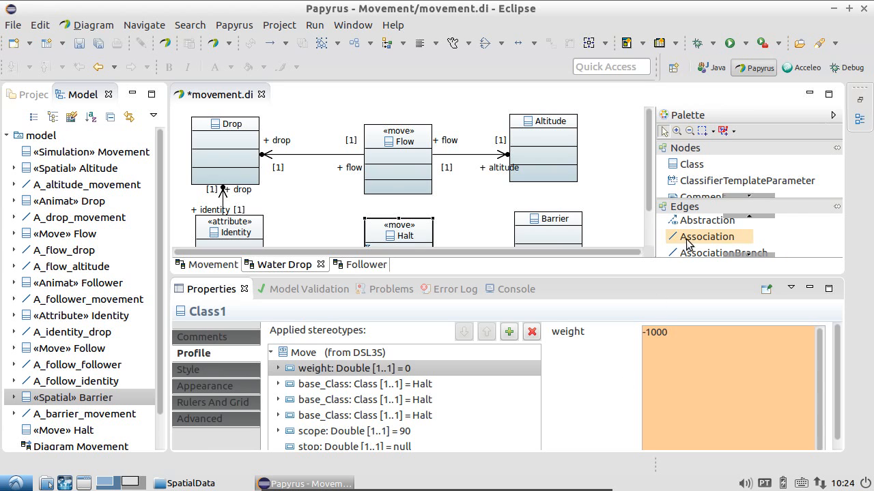
{"action": "scroll", "coordinate": [387, 408], "scroll_direction": "down", "scroll_amount": 1}
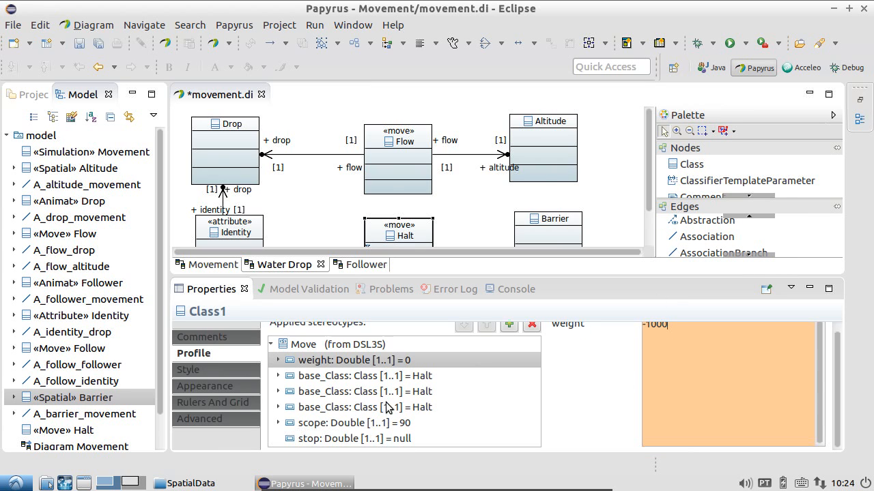
{"action": "left_click", "coordinate": [787, 400]}
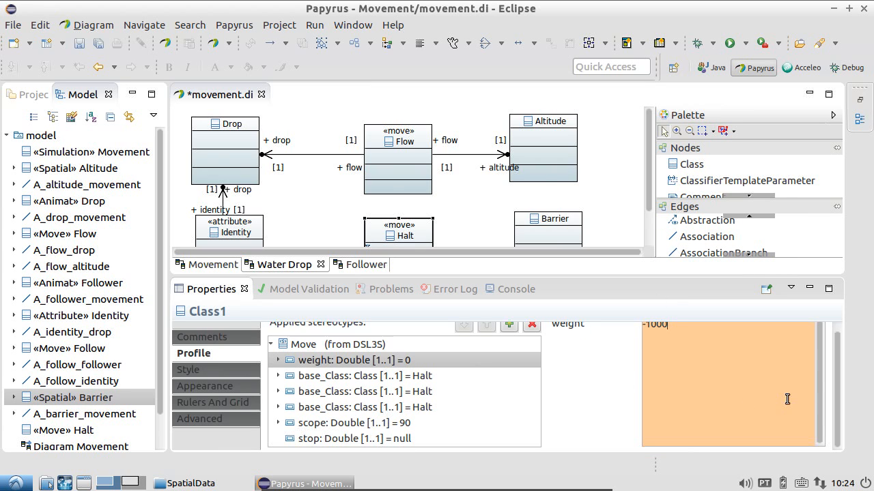
{"action": "left_click", "coordinate": [381, 394]}
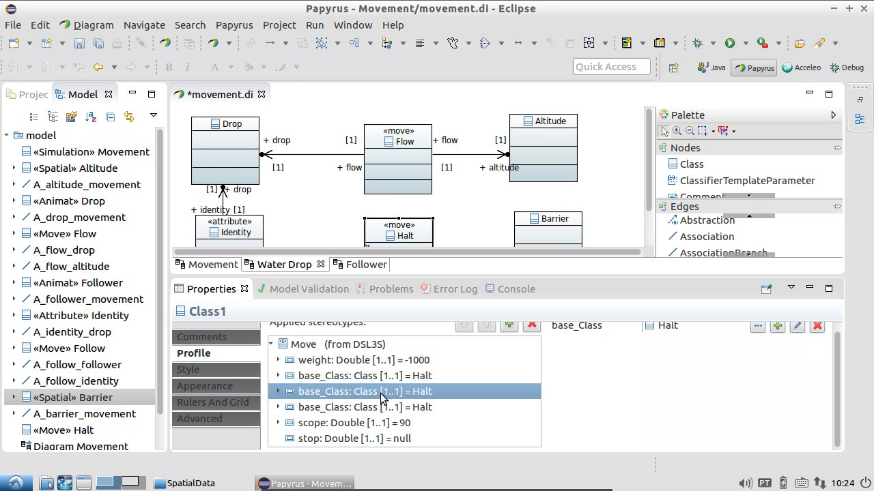
- Draw associations from the Halt class to the Drop class and from the Halt class to the Barrier class
{"action": "left_click", "coordinate": [683, 244]}
{"action": "left_click", "coordinate": [382, 237]}
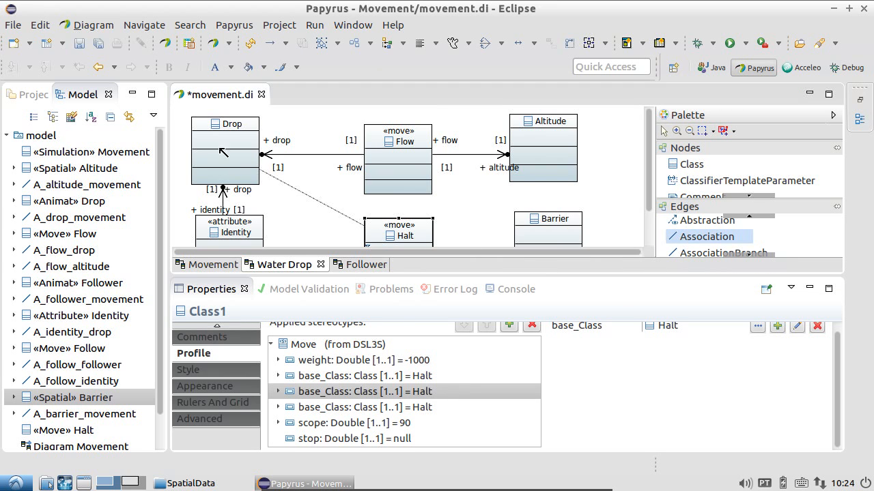
{"action": "left_click", "coordinate": [225, 172]}
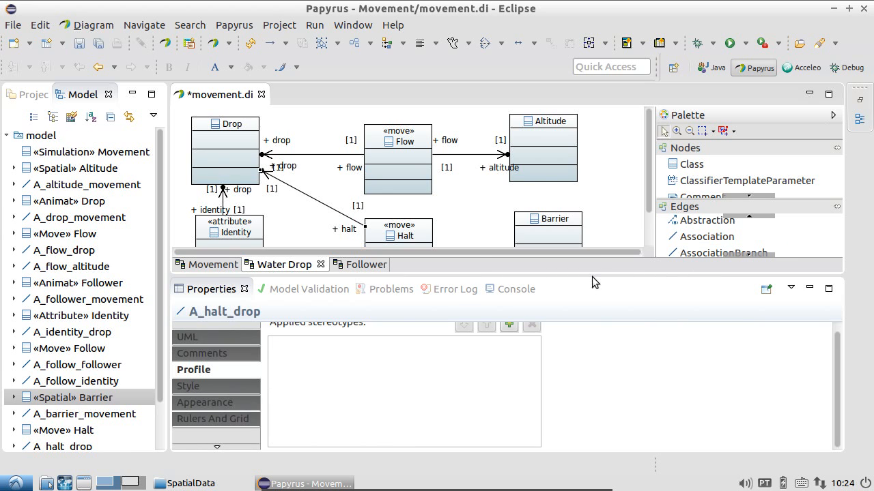
{"action": "left_click_drag", "start_coordinate": [592, 275], "coordinate": [592, 318]}
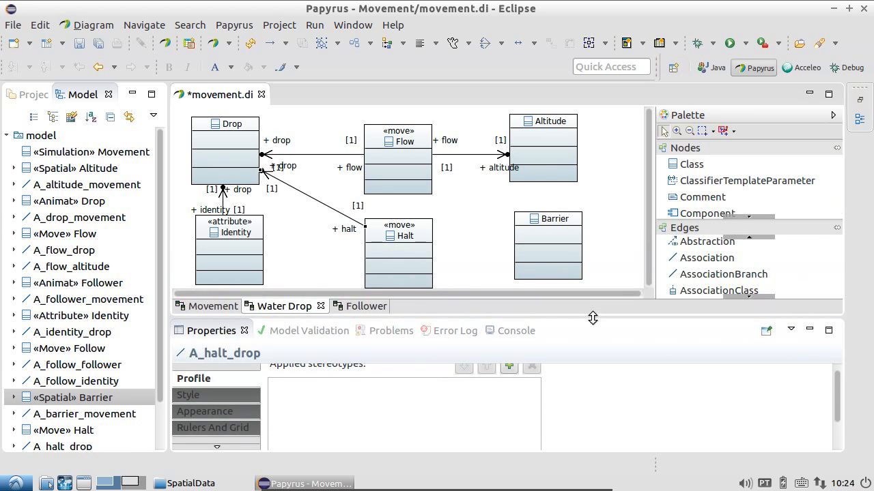
{"action": "left_click", "coordinate": [706, 258]}
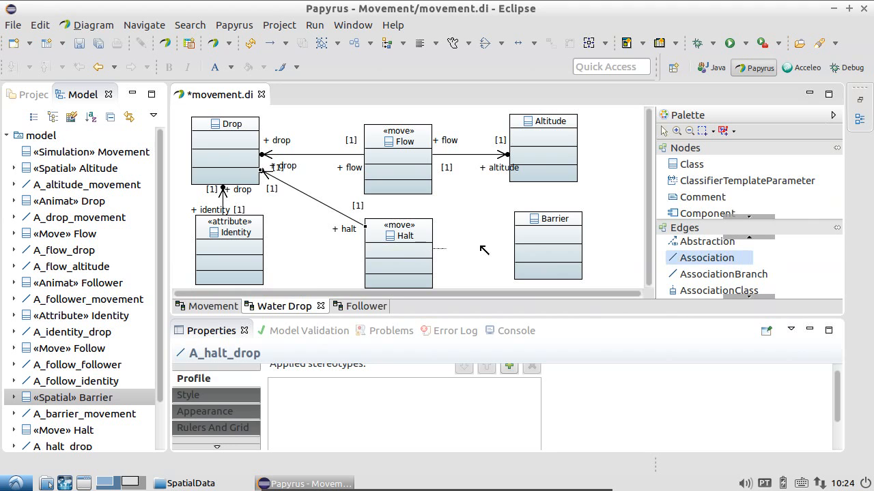
{"action": "left_click", "coordinate": [533, 251]}
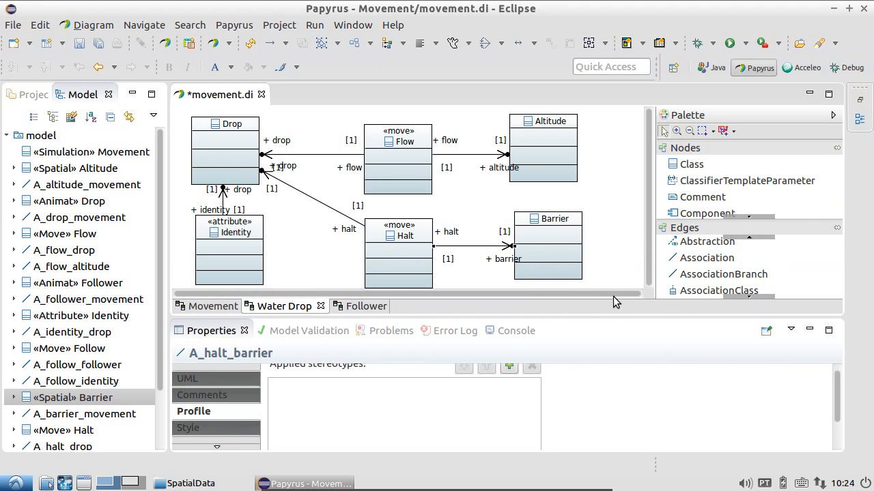
- Check the Halt class's Move properties and set the initValue property of the Barrier class's Spatial stereotype to 1
{"action": "left_click", "coordinate": [409, 239]}
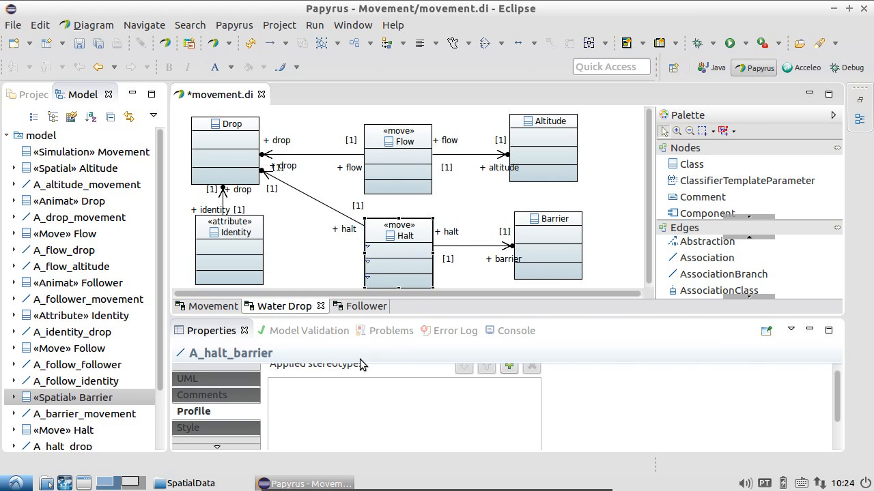
{"action": "left_click", "coordinate": [273, 387]}
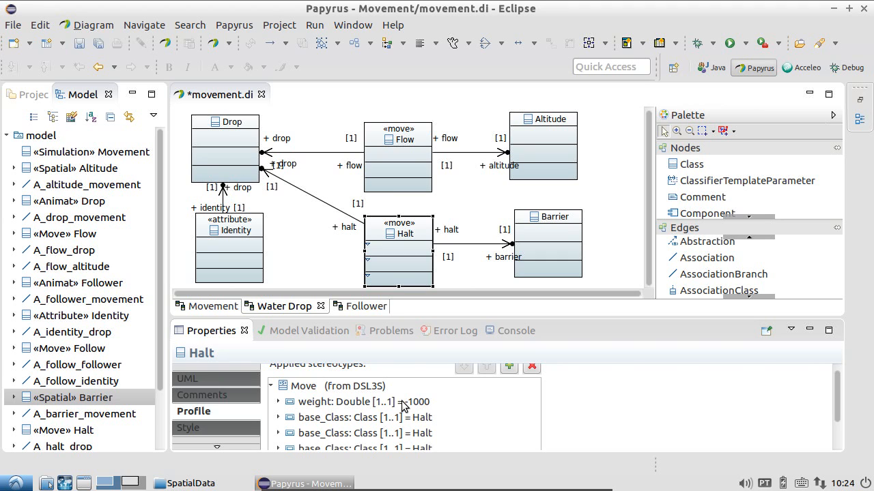
{"action": "left_click", "coordinate": [576, 221]}
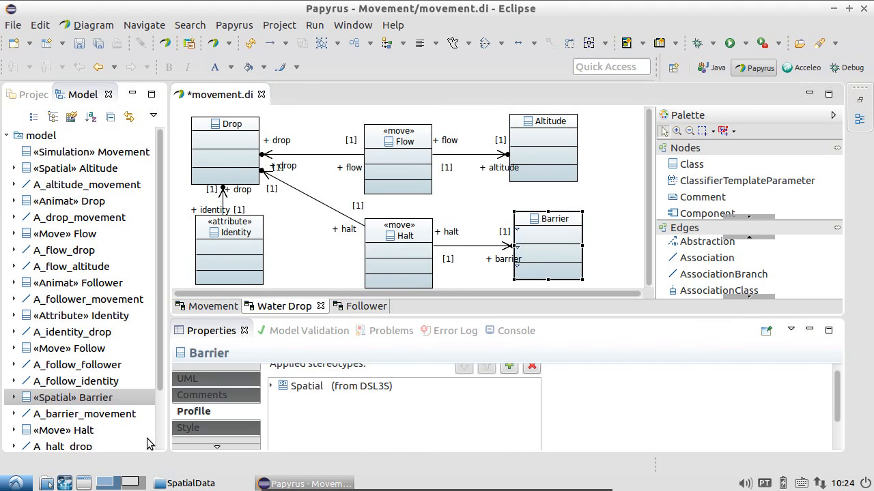
{"action": "left_click", "coordinate": [270, 385]}
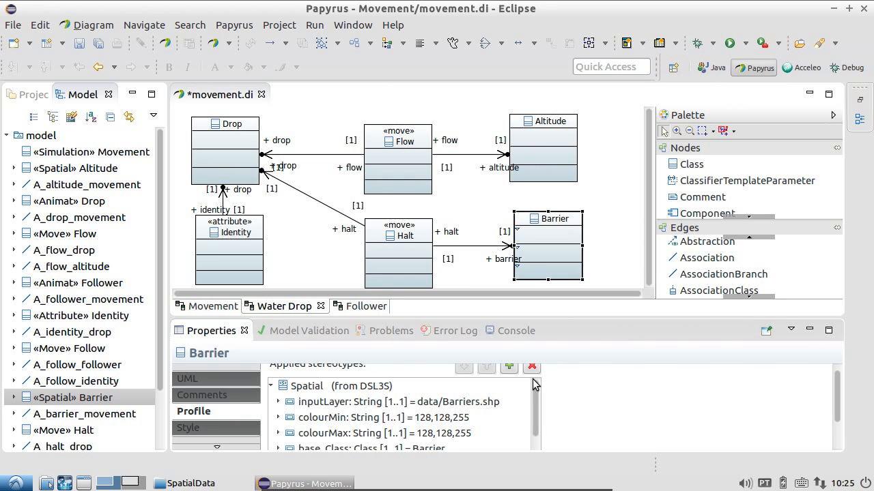
{"action": "scroll", "coordinate": [499, 397], "scroll_direction": "down", "scroll_amount": 2}
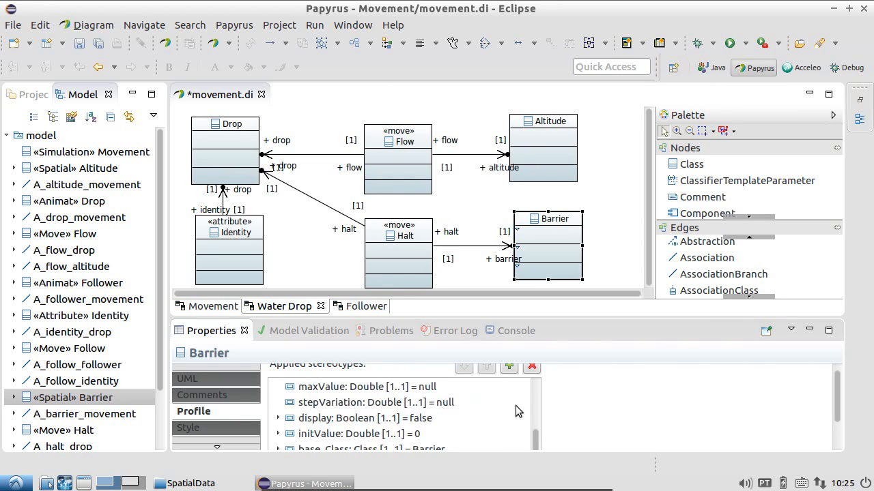
{"action": "left_click", "coordinate": [380, 434]}
{"action": "key", "text": "BackSpace"}
{"action": "type", "text": "1"}
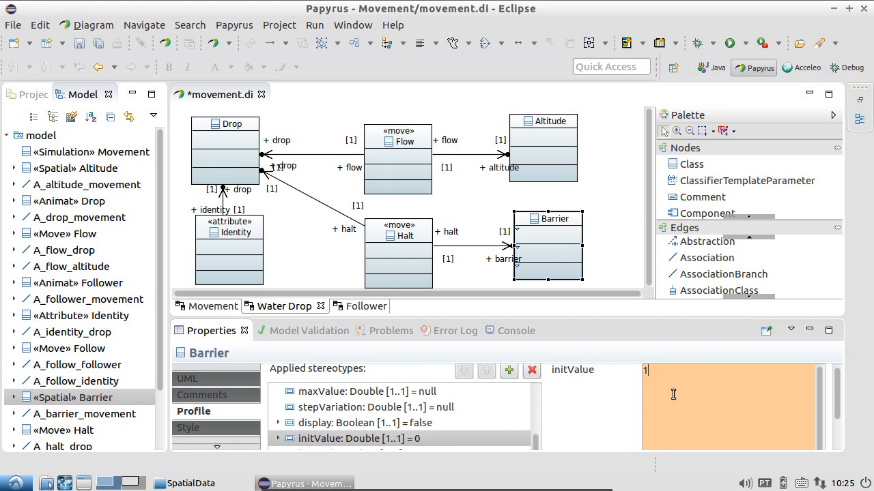
- Commit the initValue of 1 for the Barrier class's Spatial stereotype and save the movement model
{"action": "left_click", "coordinate": [384, 425]}
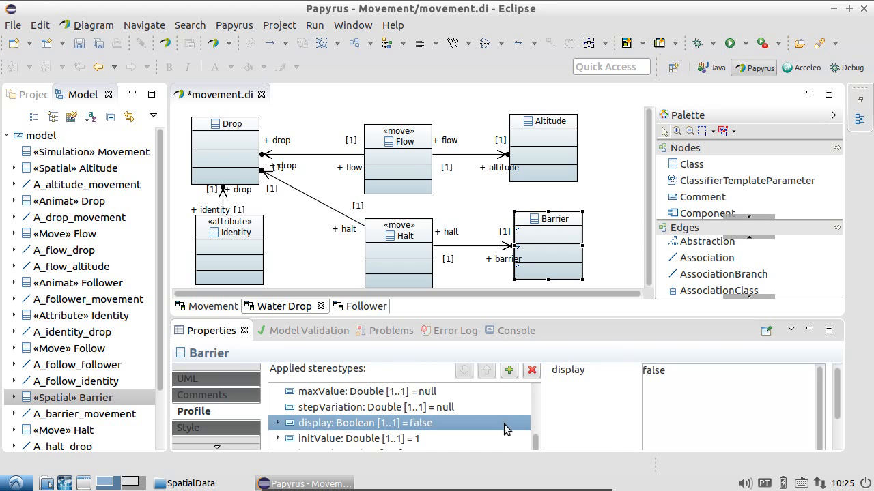
{"action": "scroll", "coordinate": [506, 429], "scroll_direction": "up", "scroll_amount": 3}
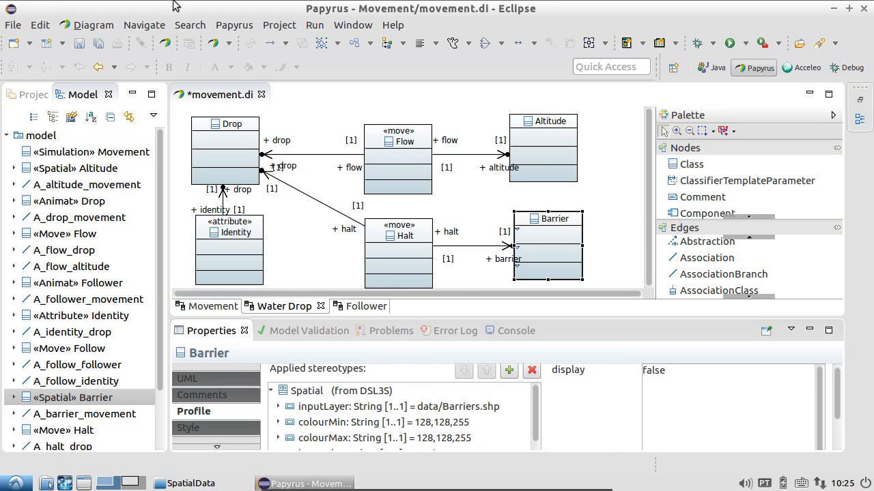
{"action": "left_click", "coordinate": [98, 43]}
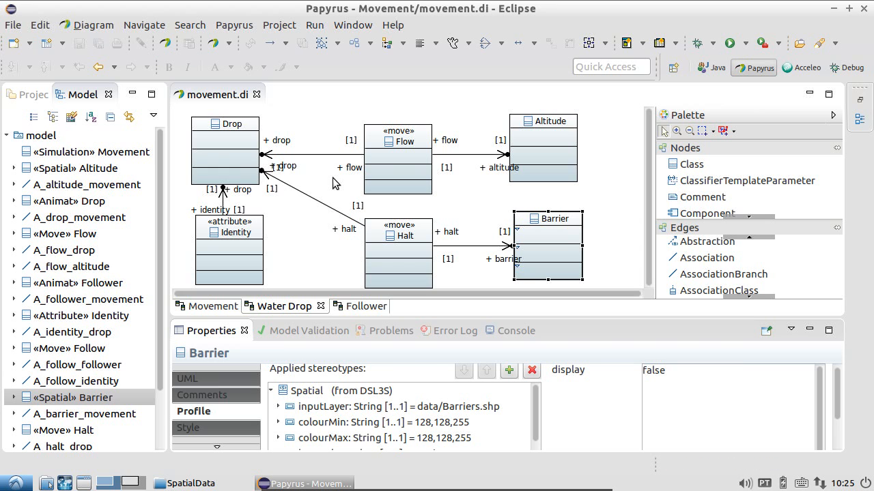
- Generate the simulation code from the Movement project's uml model file with the Acceleo generator
{"action": "left_click", "coordinate": [28, 95]}
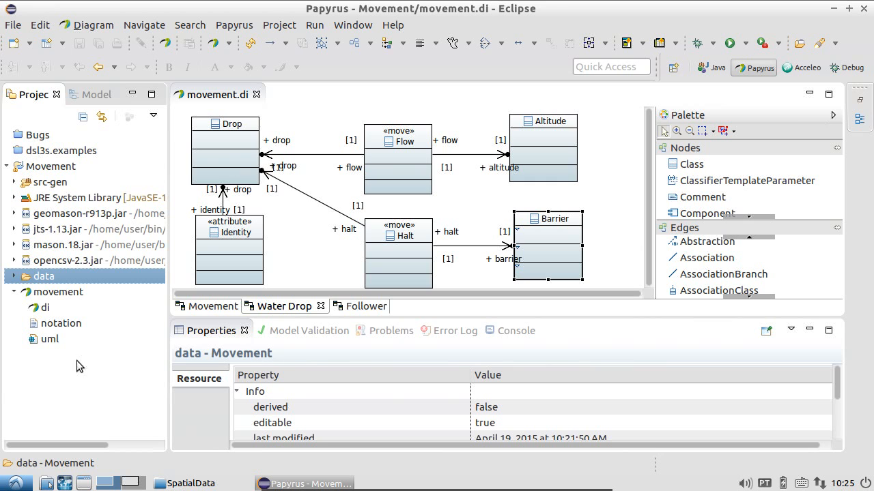
{"action": "right_click", "coordinate": [45, 339]}
{"action": "mouse_move", "coordinate": [148, 336]}
{"action": "left_click", "coordinate": [395, 334]}
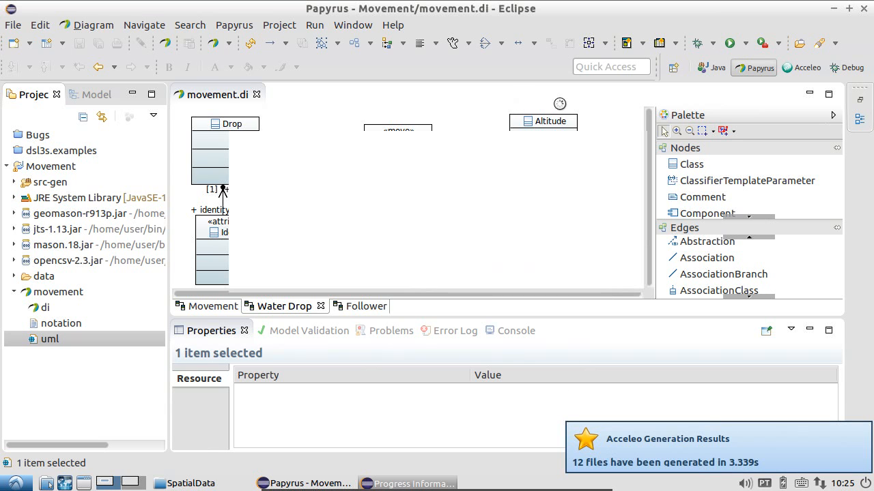
- Launch the generated Movement simulation, initialising it paused at its start state before resuming playback
{"action": "left_click", "coordinate": [729, 43]}
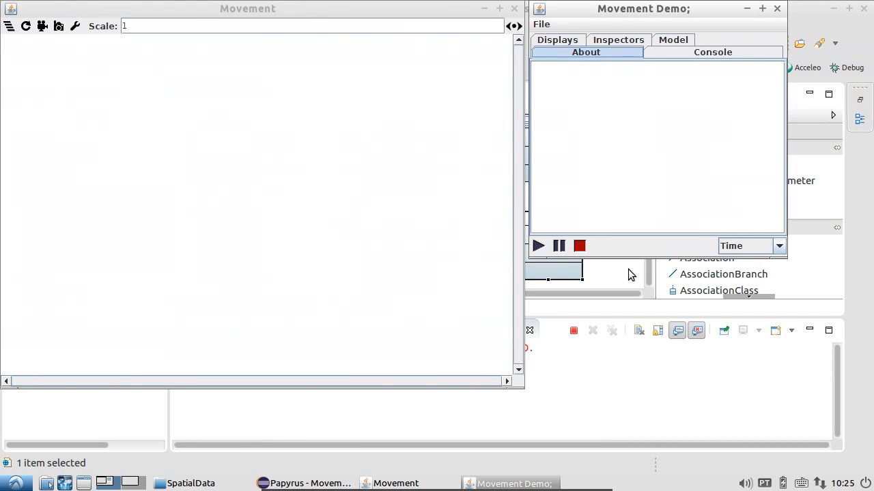
{"action": "left_click", "coordinate": [558, 246]}
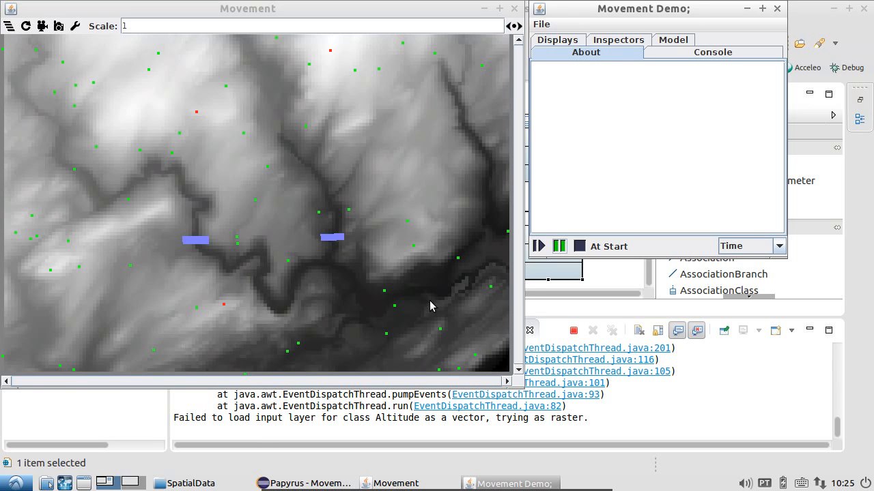
{"action": "left_click", "coordinate": [558, 246]}
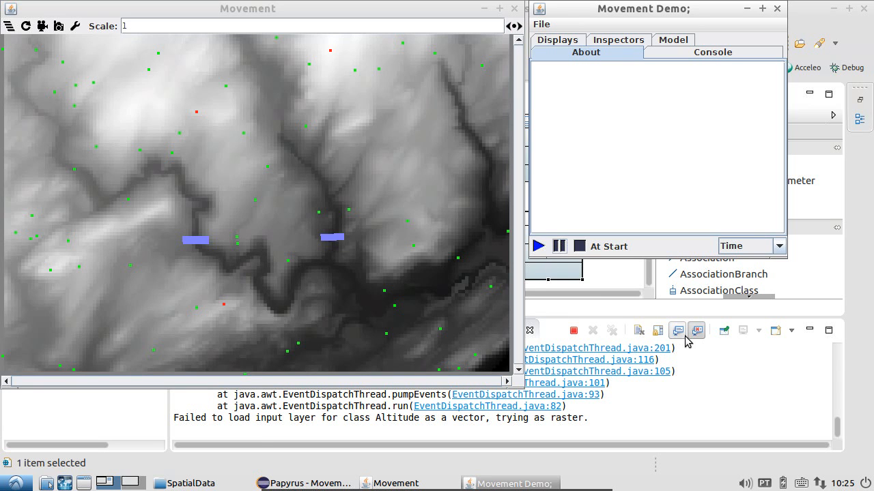